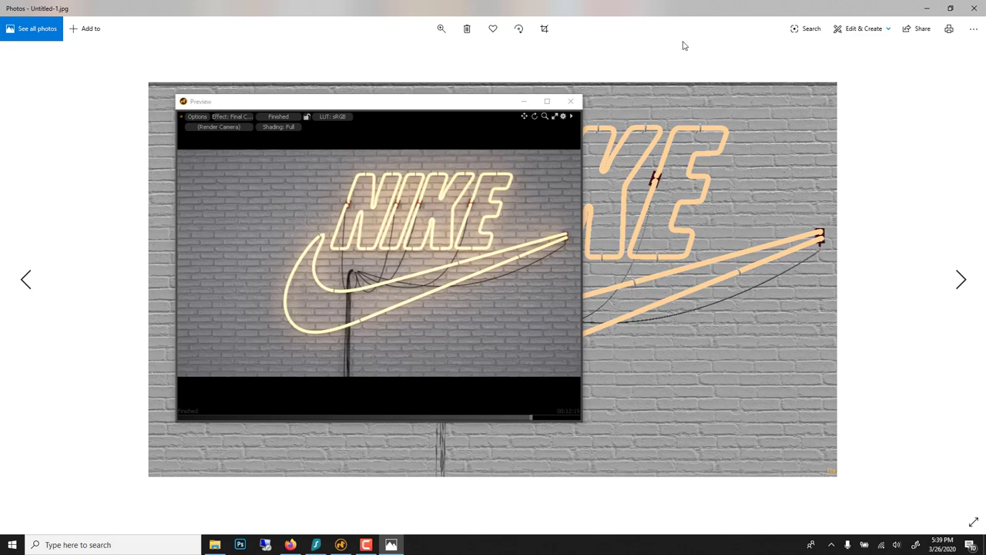
- Switch from the reference image to Modo and create the text "2" as a Bezier outline in the front view
left_click(974, 7)
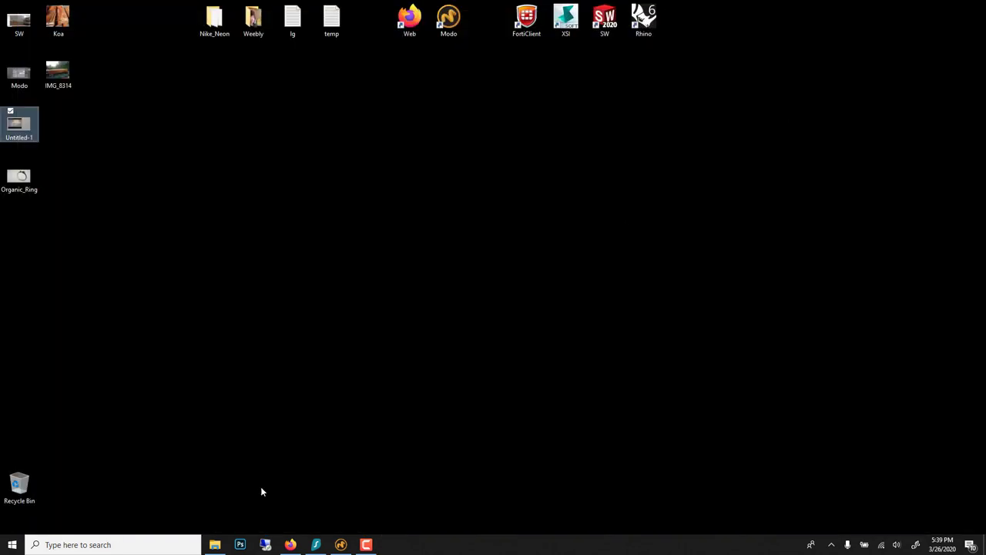
left_click(340, 544)
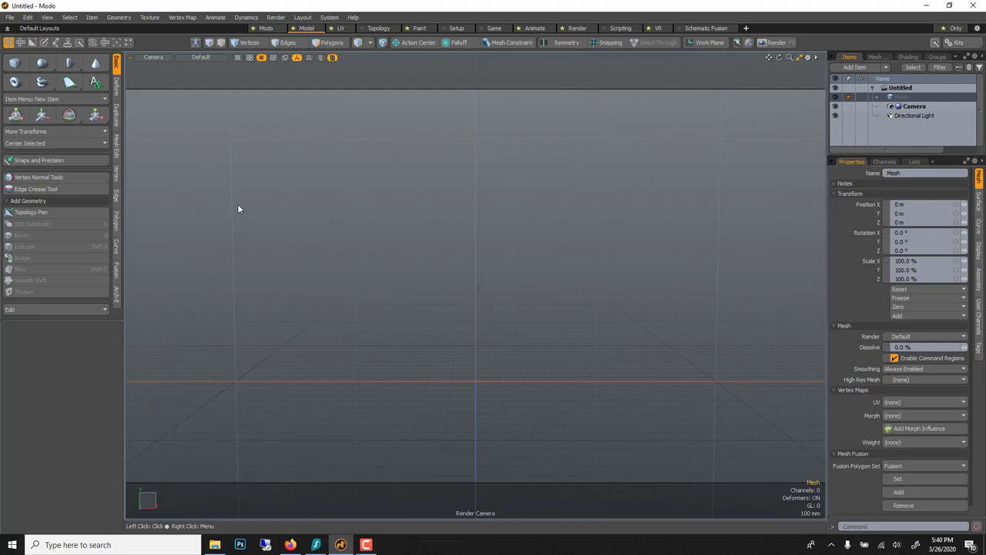
left_click(95, 82)
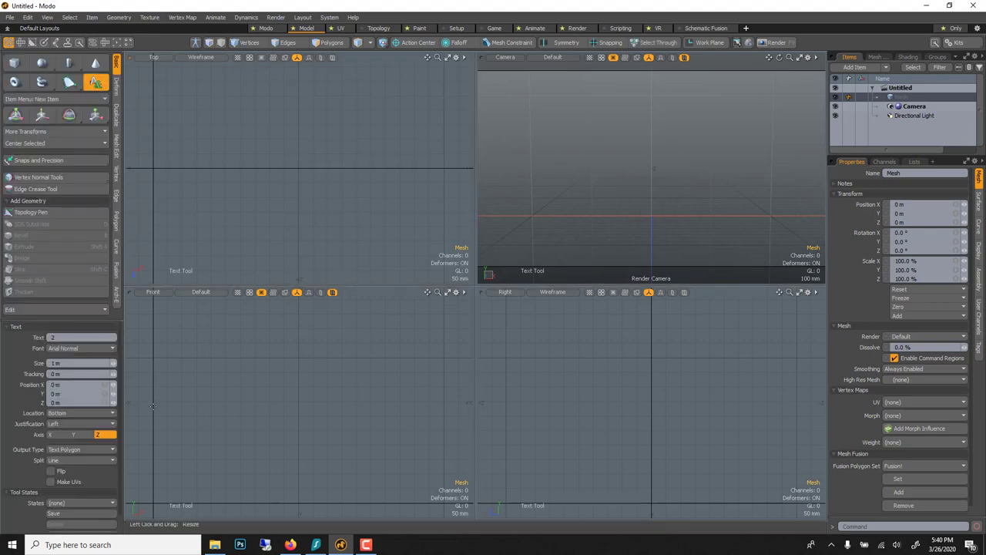
left_click(449, 293)
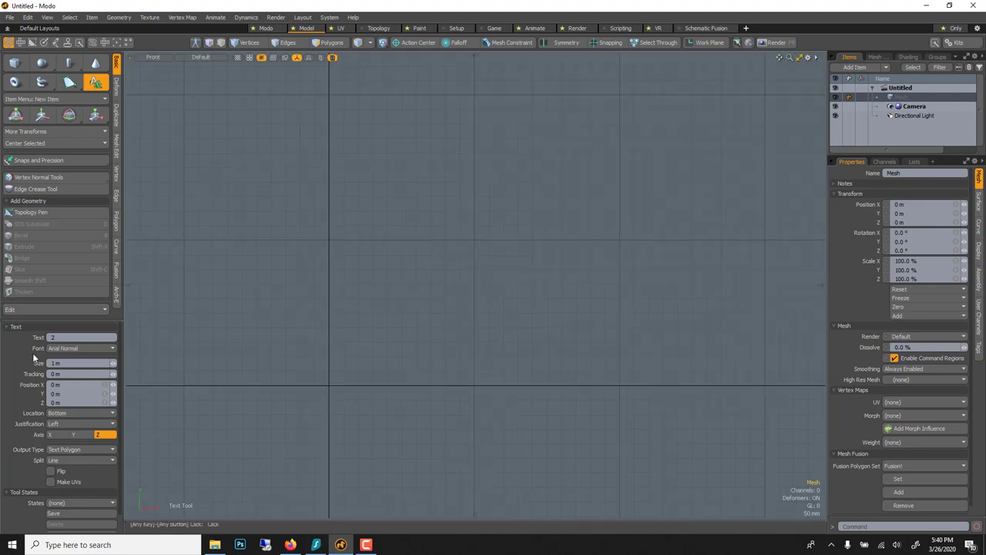
left_click(74, 451)
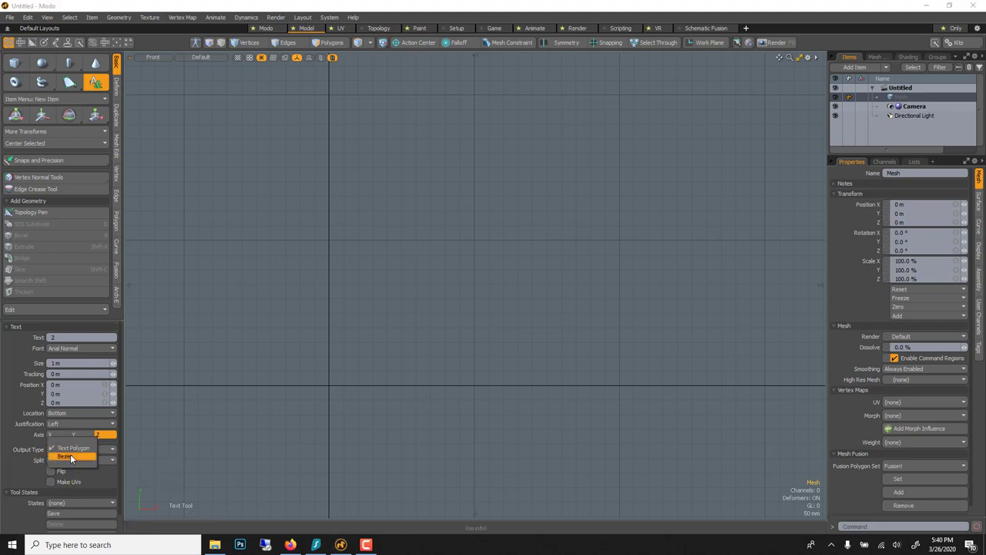
left_click(68, 457)
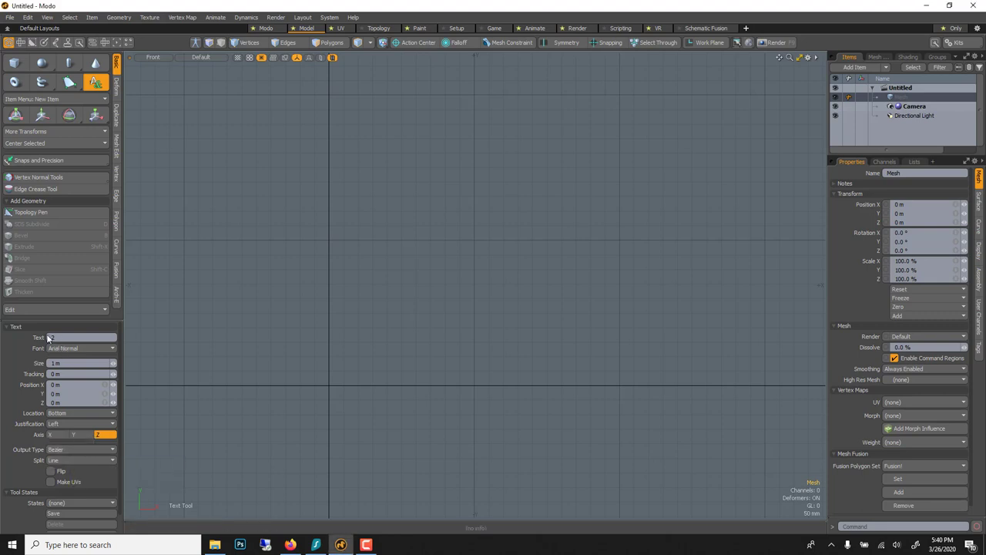
left_click(473, 317)
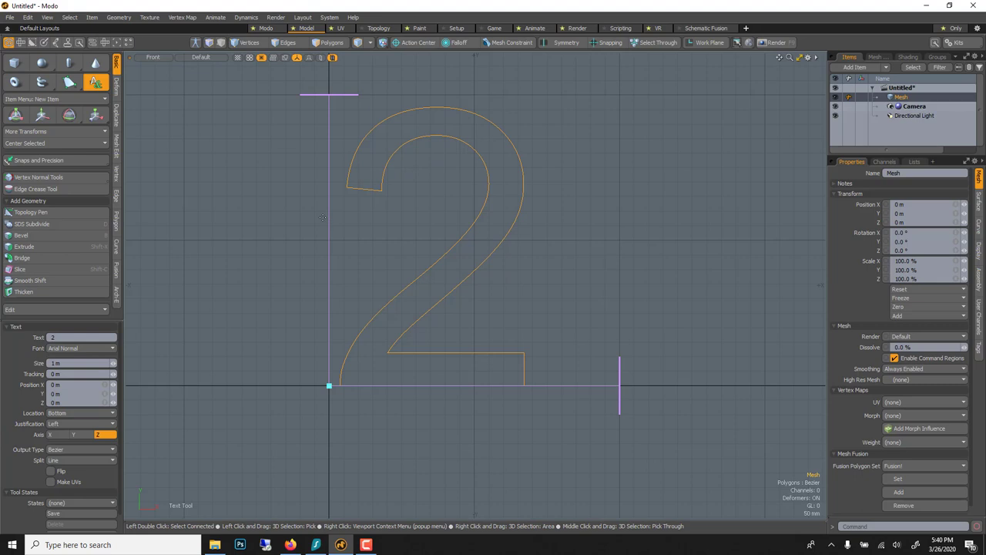
key("space")
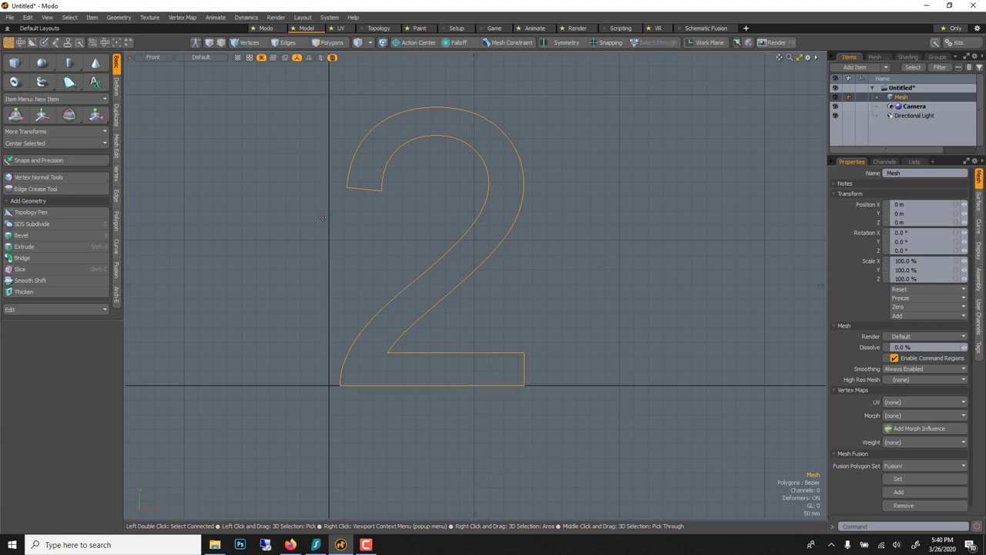
left_click(119, 17)
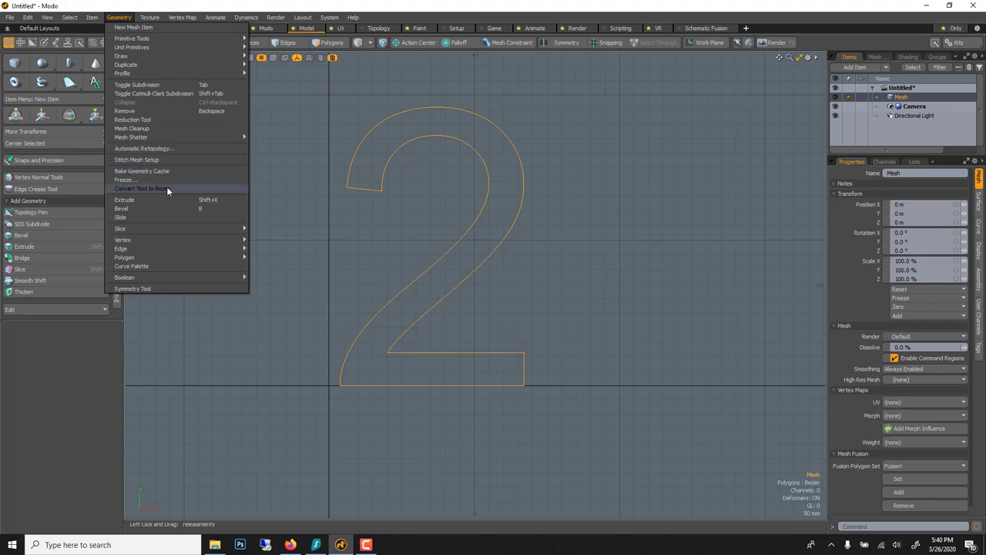
left_click(351, 3)
scroll(508, 166, "up", 1)
scroll(507, 167, "down", 1)
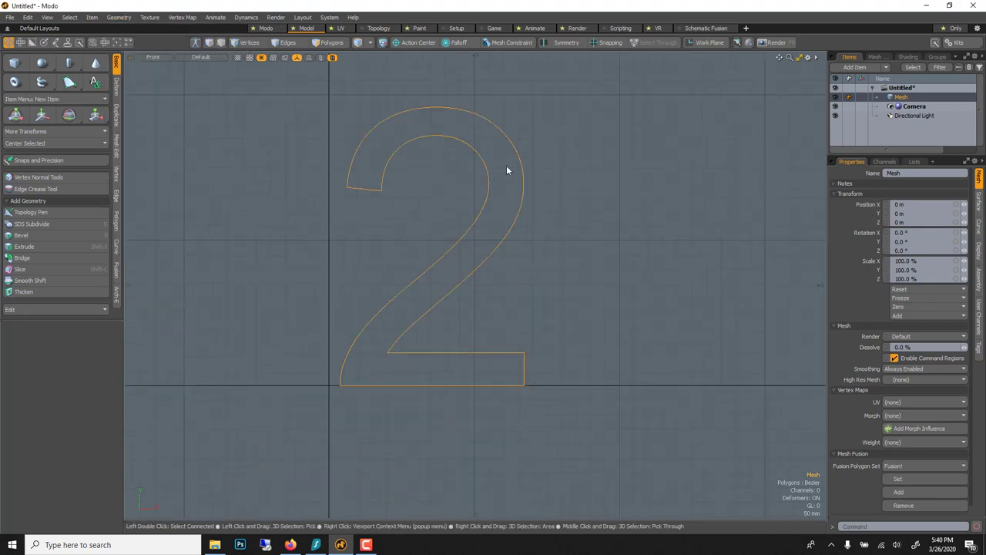
- Delete the two short end edges of the 2, at the upper hook and at the end of the base
left_click(285, 43)
left_click(363, 188)
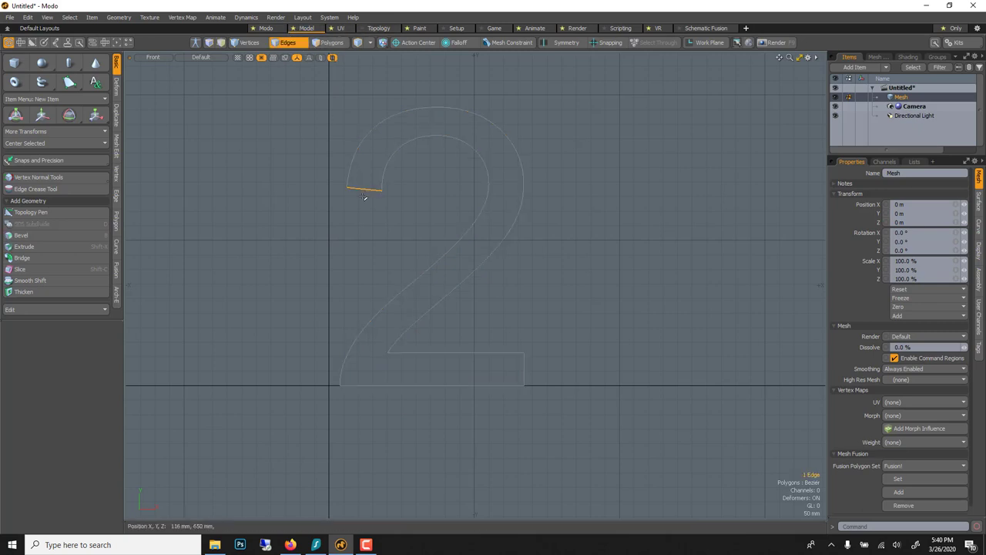
key("Delete")
double_click(512, 346)
left_click(297, 44)
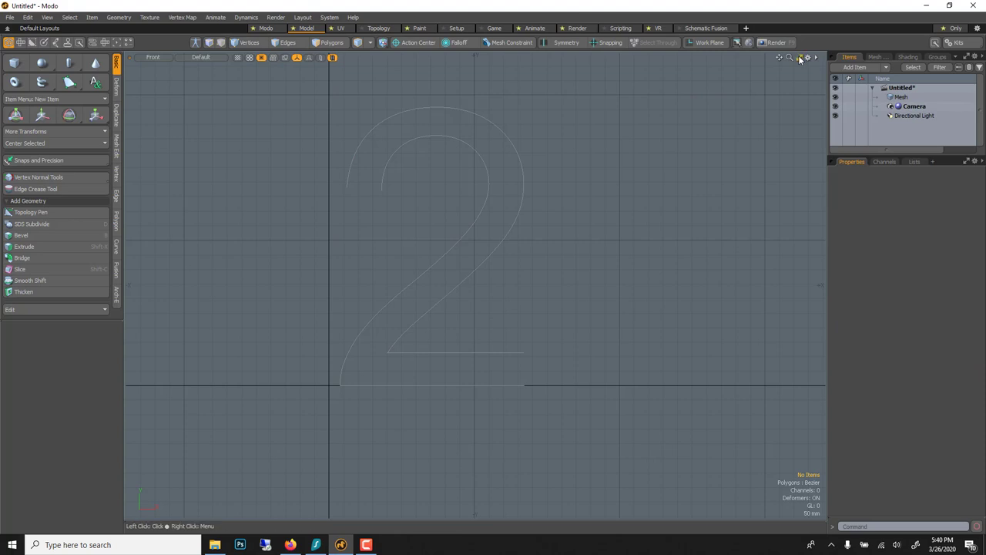
- Rename the mesh item holding the open curves of the 2 as crv
left_click(800, 59)
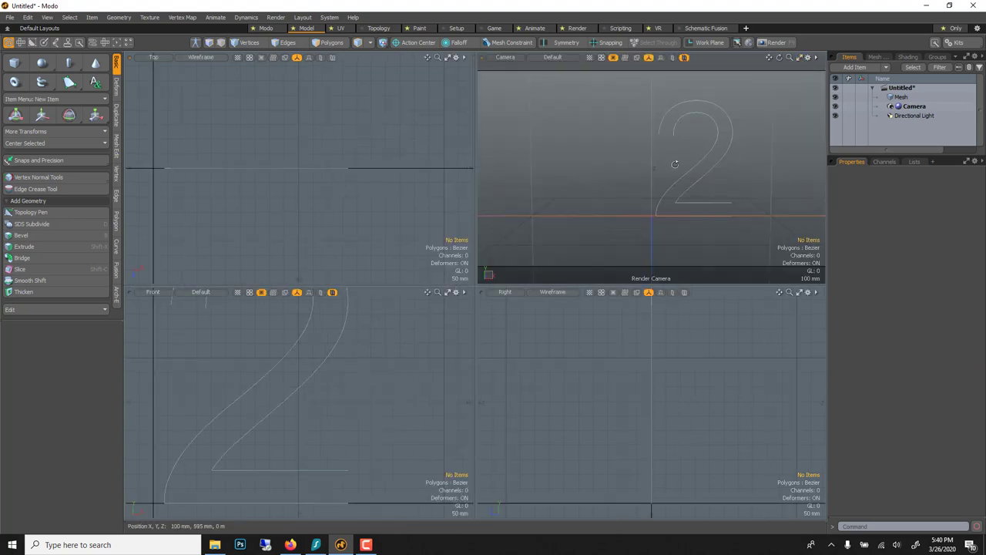
mouse_move(686, 168)
left_mouse_down("alt")
mouse_move(855, 174)
mouse_move(539, 108)
mouse_move(675, 153)
left_mouse_up("alt")
left_click(670, 111)
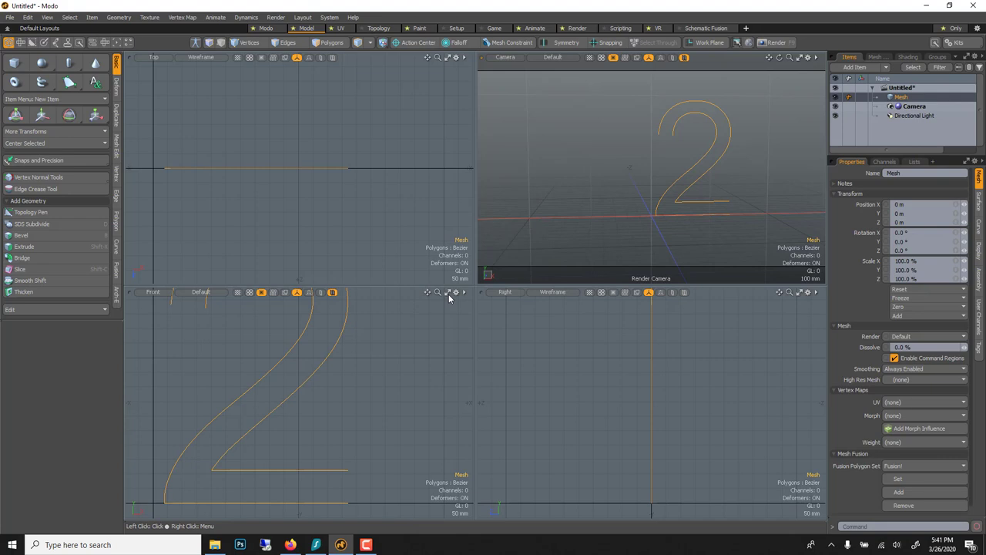
double_click(905, 98)
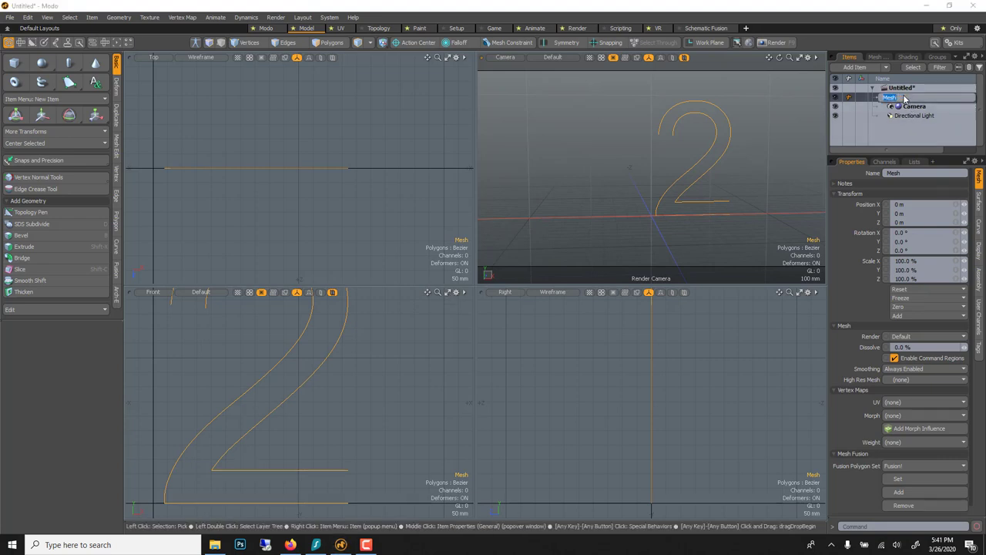
type("crv")
key("Return")
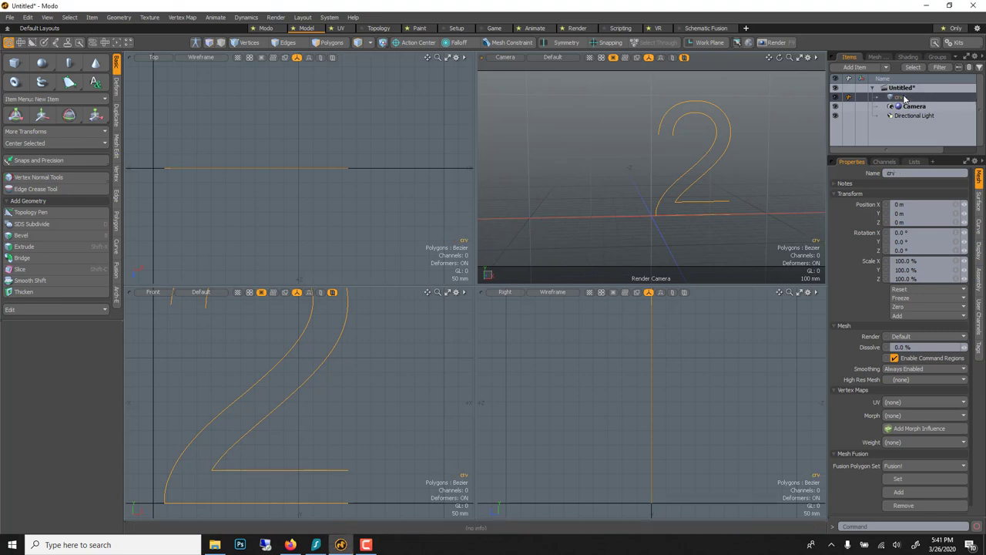
key("n")
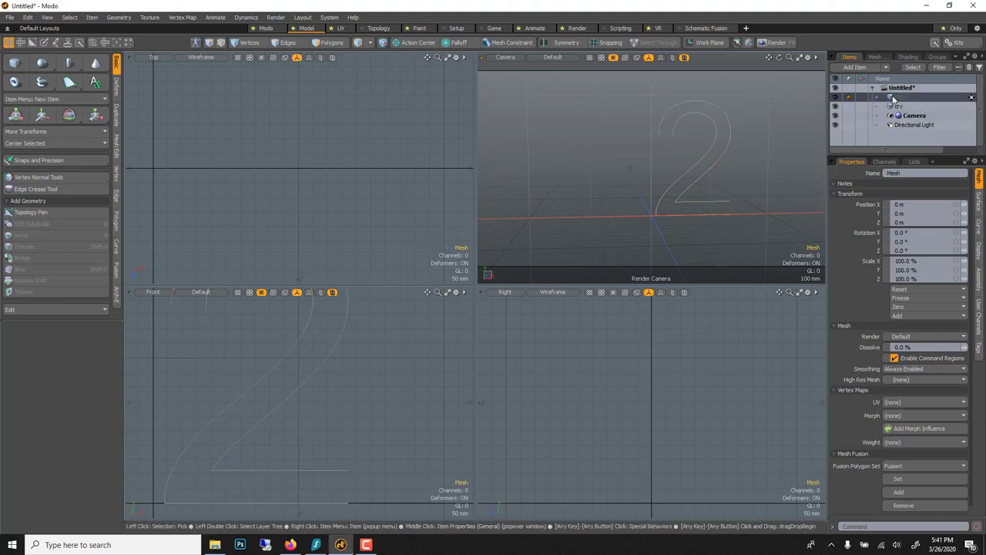
left_click(448, 292)
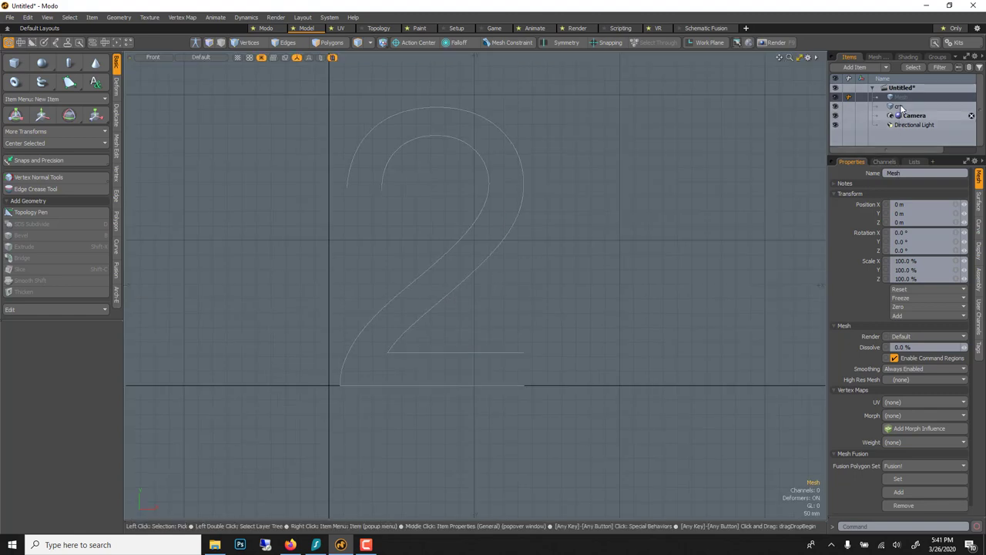
left_click(901, 106)
left_click(900, 98)
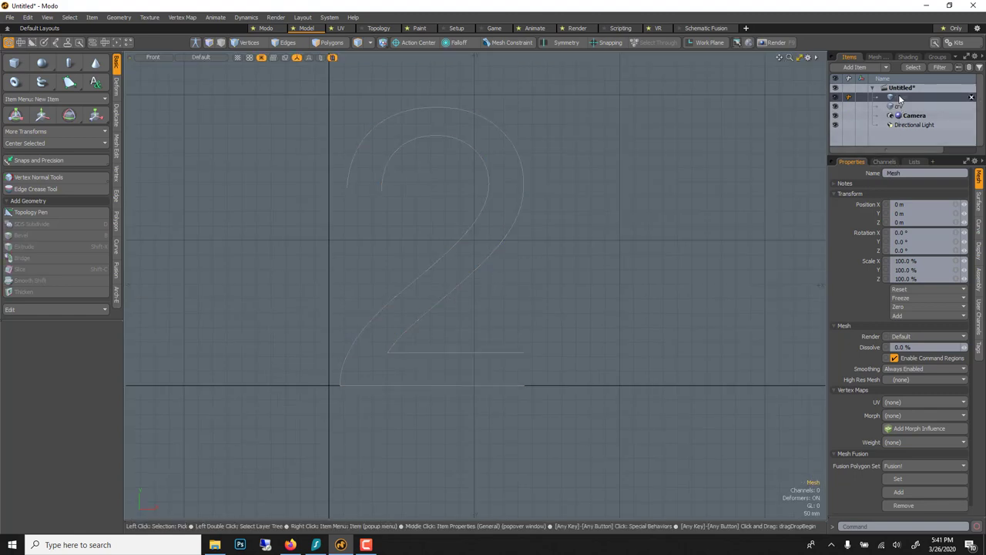
key("Delete")
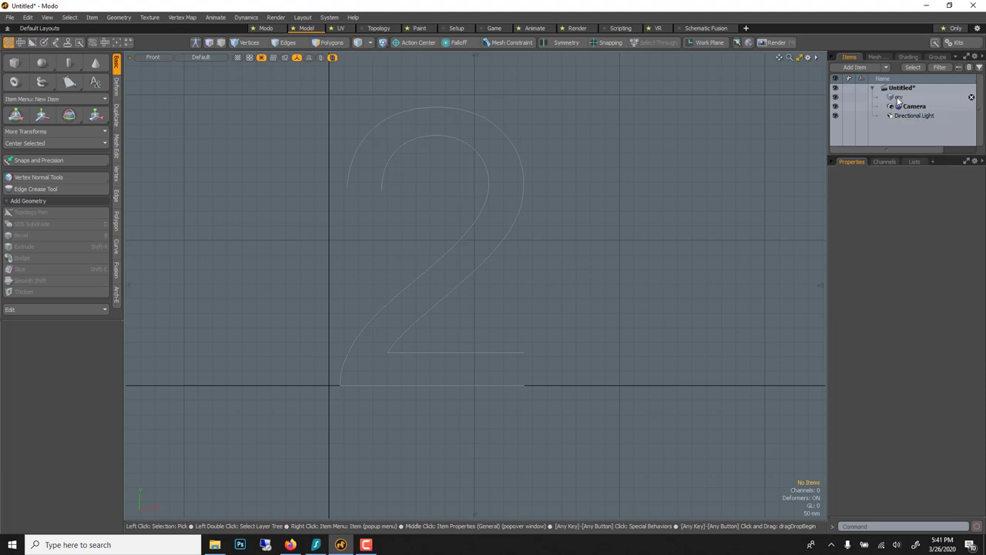
- Select all edges of both open curves in the crv mesh and bridge them with polygons
left_click(900, 98)
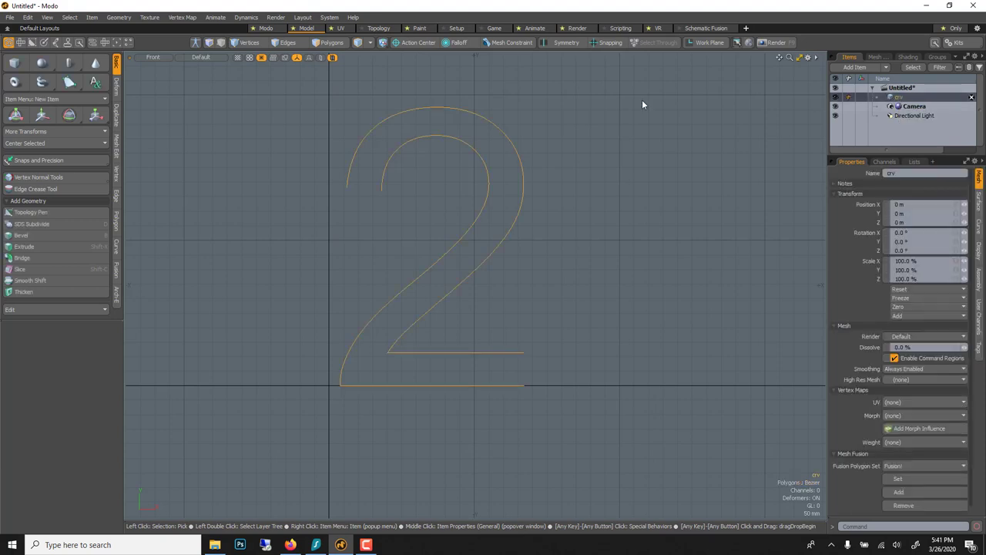
left_click(288, 43)
left_click(440, 140)
double_click(439, 140)
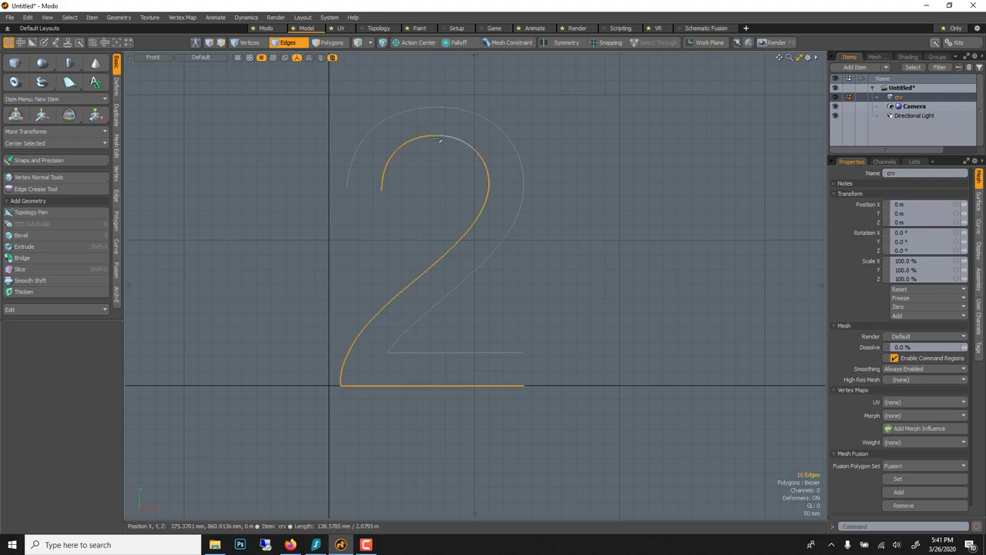
double_click(467, 108, "shift")
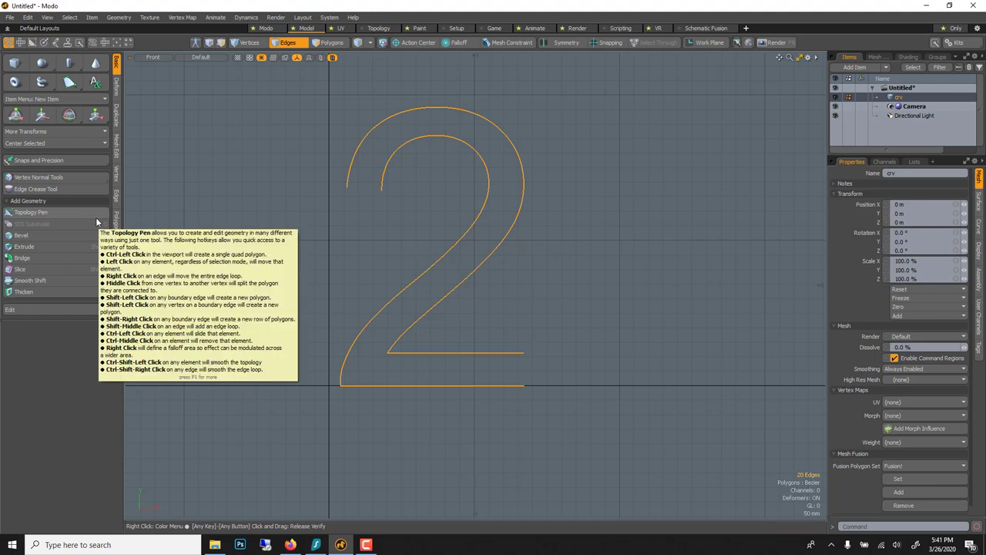
left_click(27, 258)
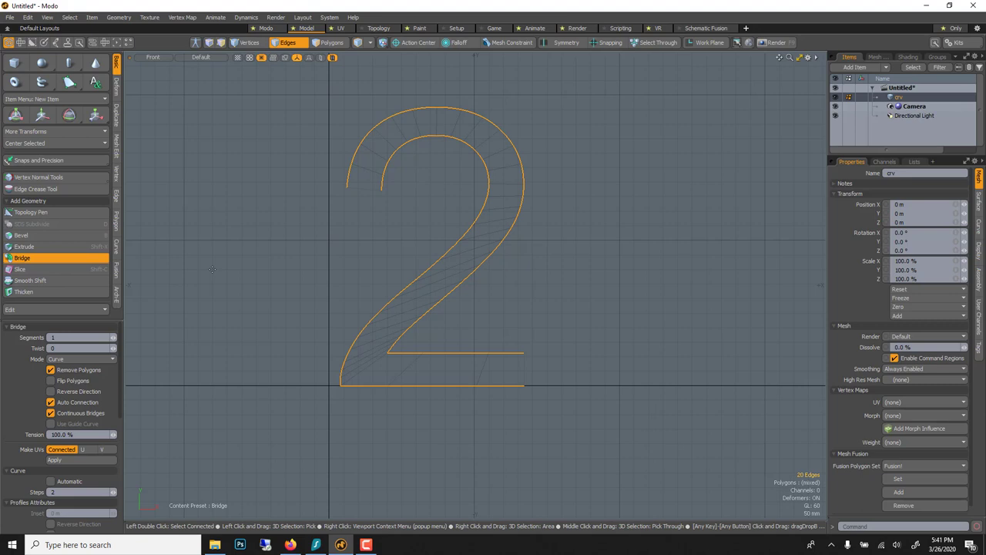
key("space")
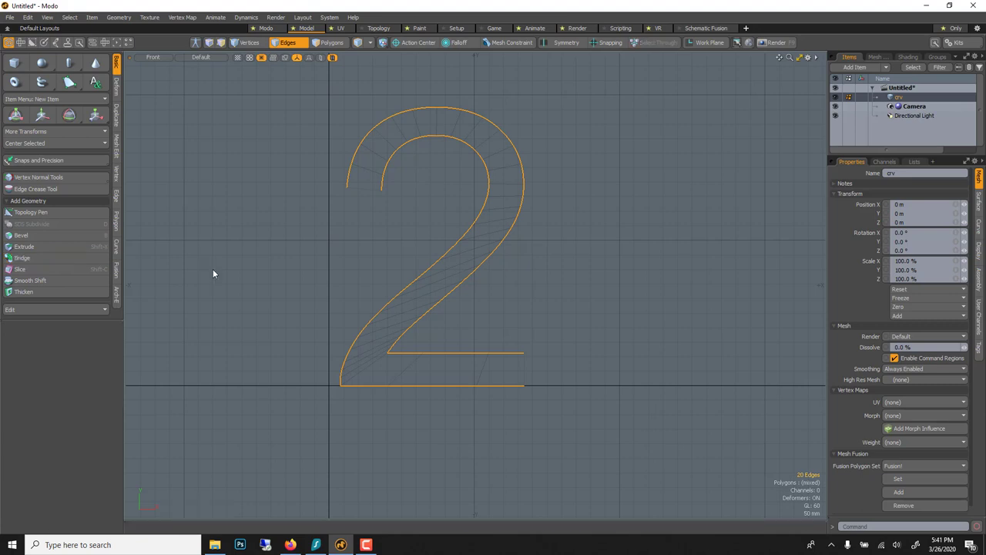
- Turn on subdivision for the bridged polygons of the 2, working in the enlarged camera view
left_click(800, 59)
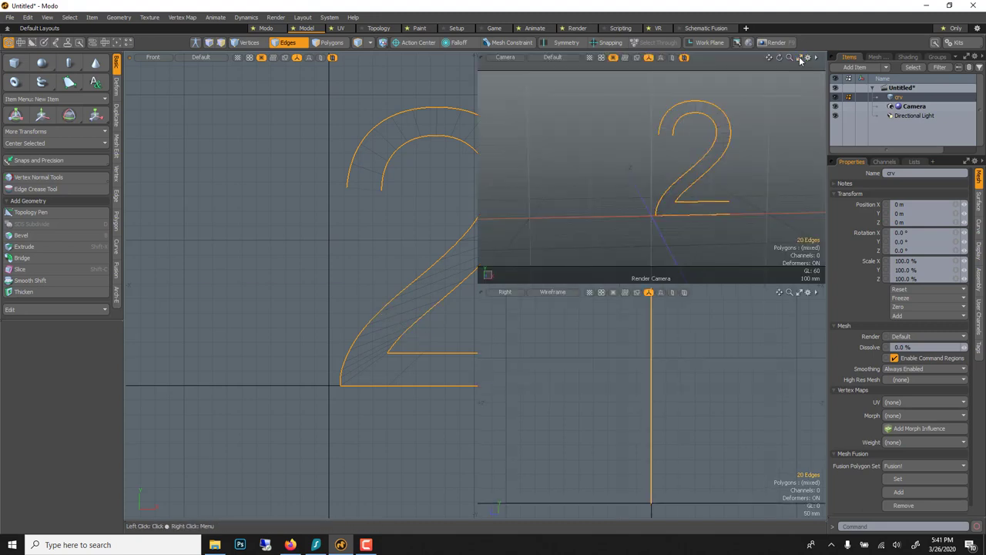
left_click(801, 59)
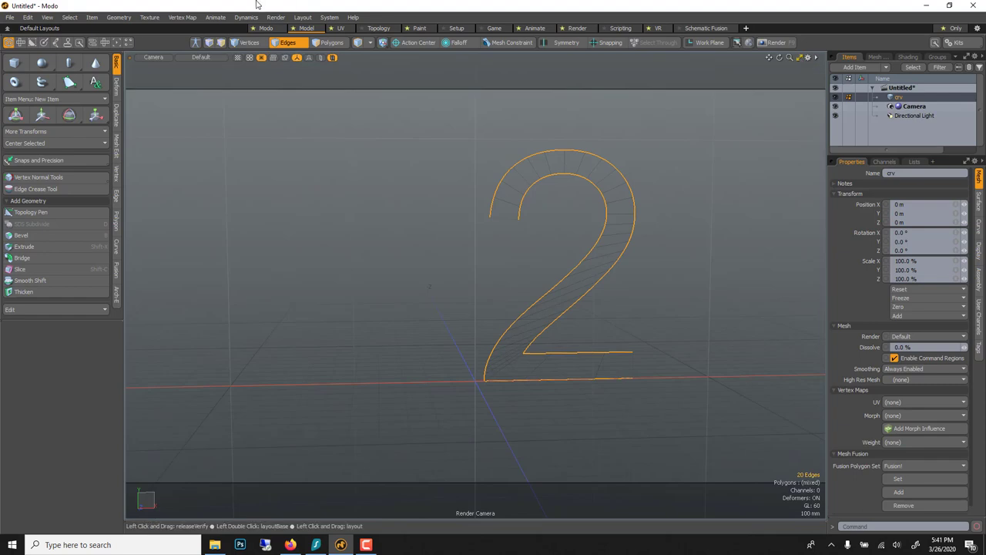
left_click(332, 44)
key("5")
left_click(661, 202)
scroll(660, 199, "up", 4)
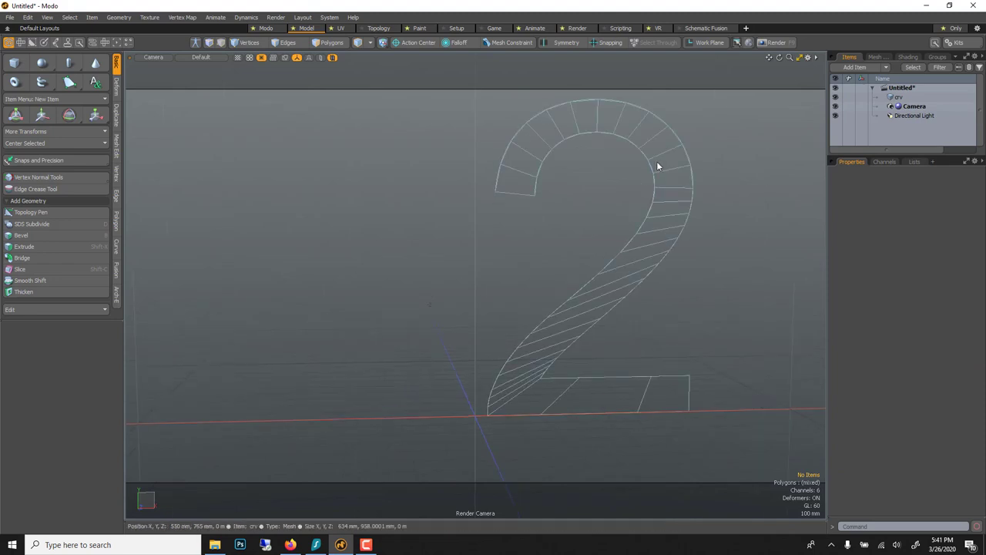
left_click(656, 162)
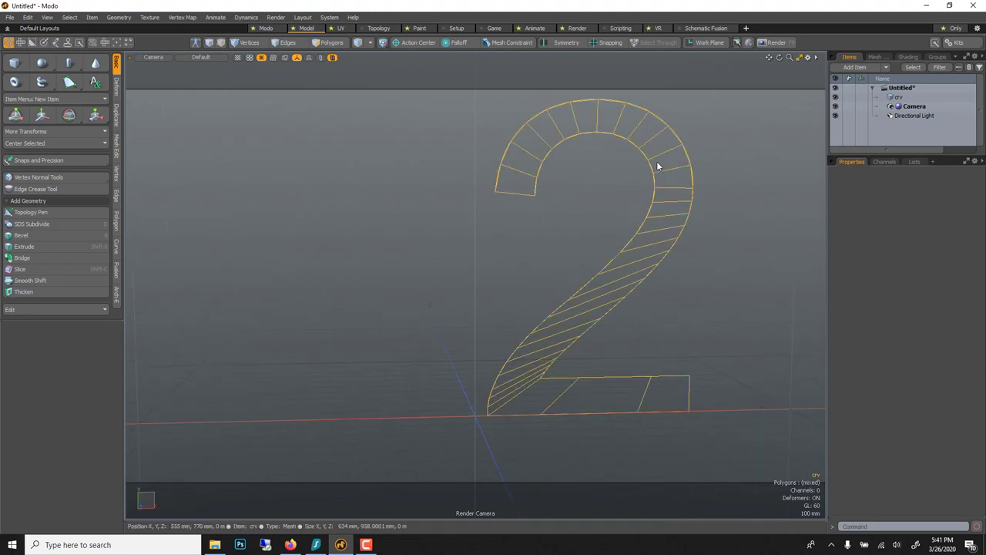
left_click(332, 43)
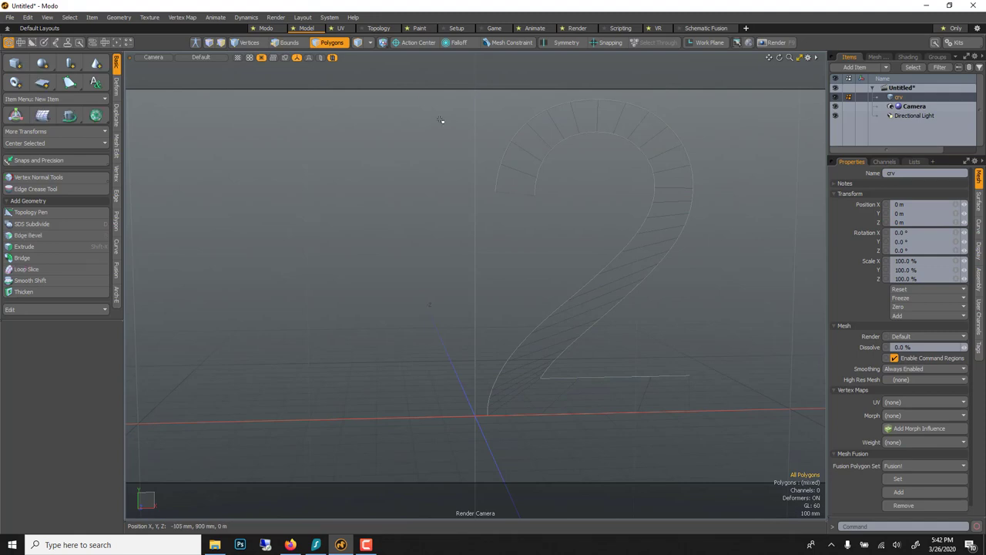
left_click(335, 45)
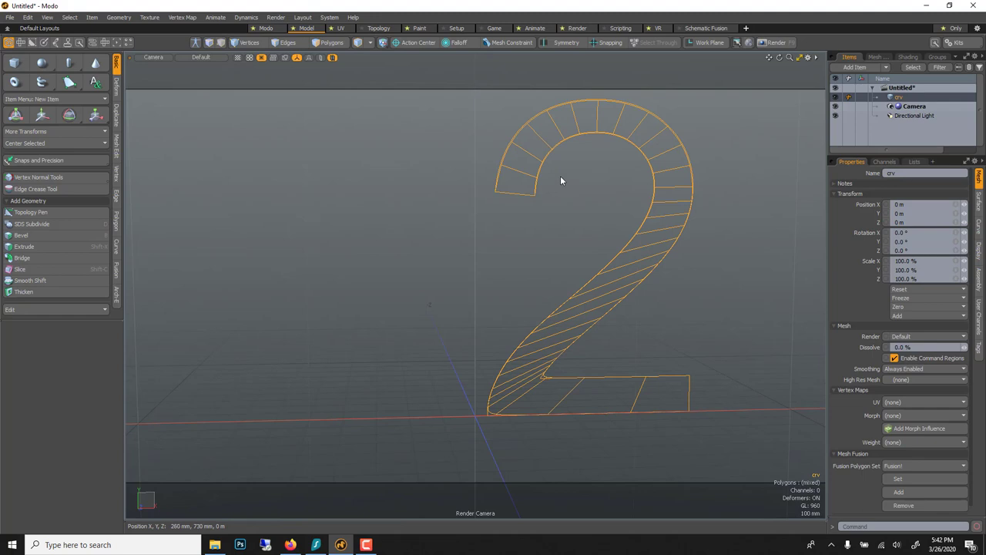
- Select the leftover Bezier curve edges outlining the bridged 2 and delete them, keeping only the polygons
scroll(568, 399, "up", 2)
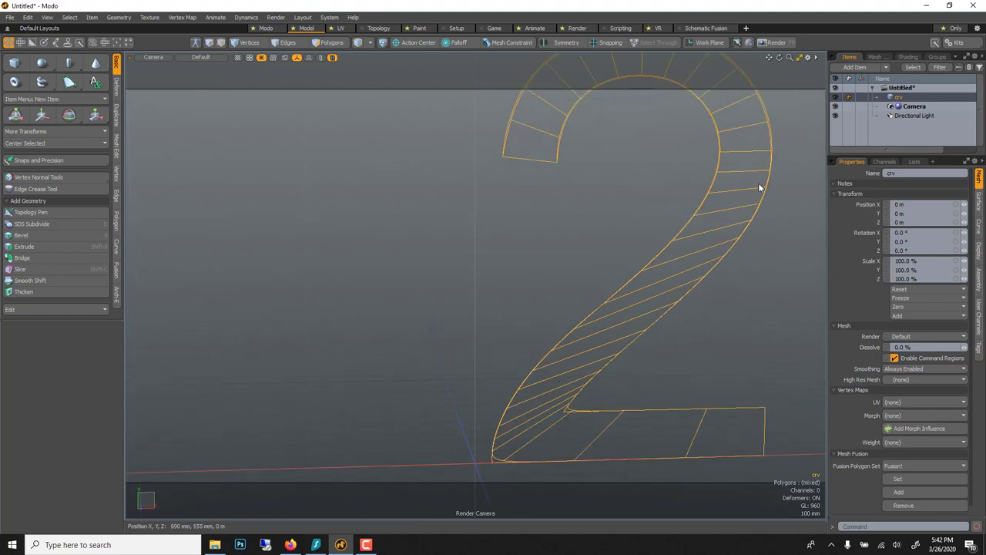
left_click_drag(729, 232, 779, 224, "alt")
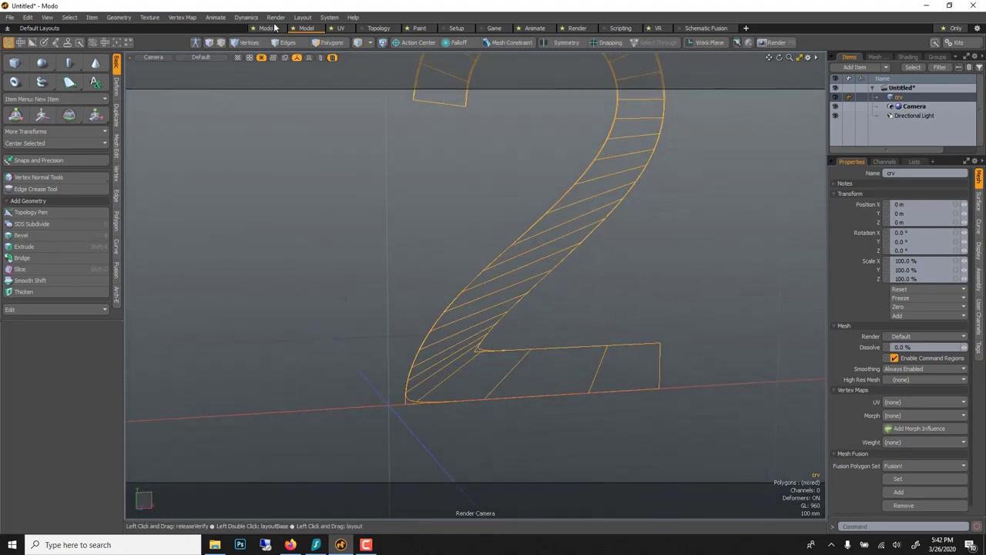
left_click(299, 31)
left_click(332, 43)
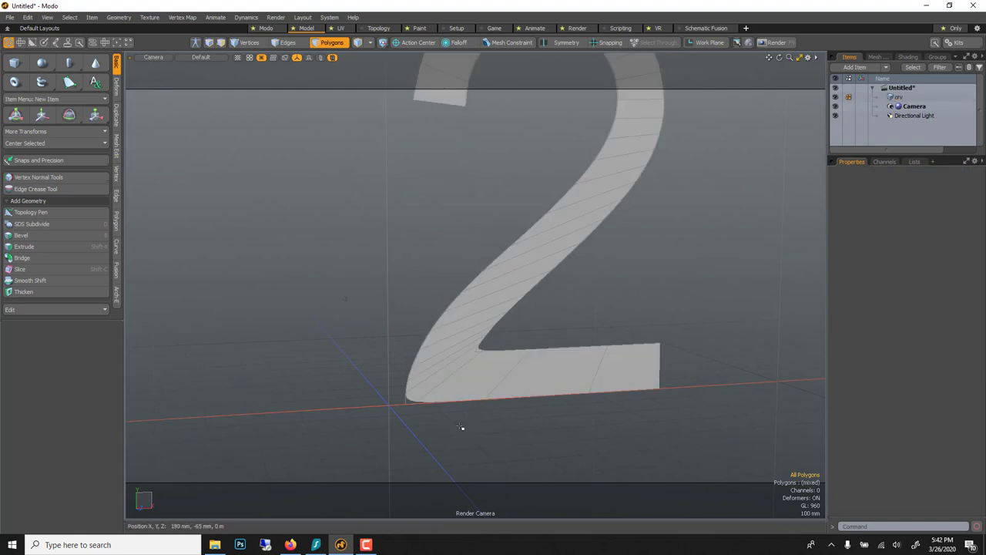
scroll(456, 423, "up", 3)
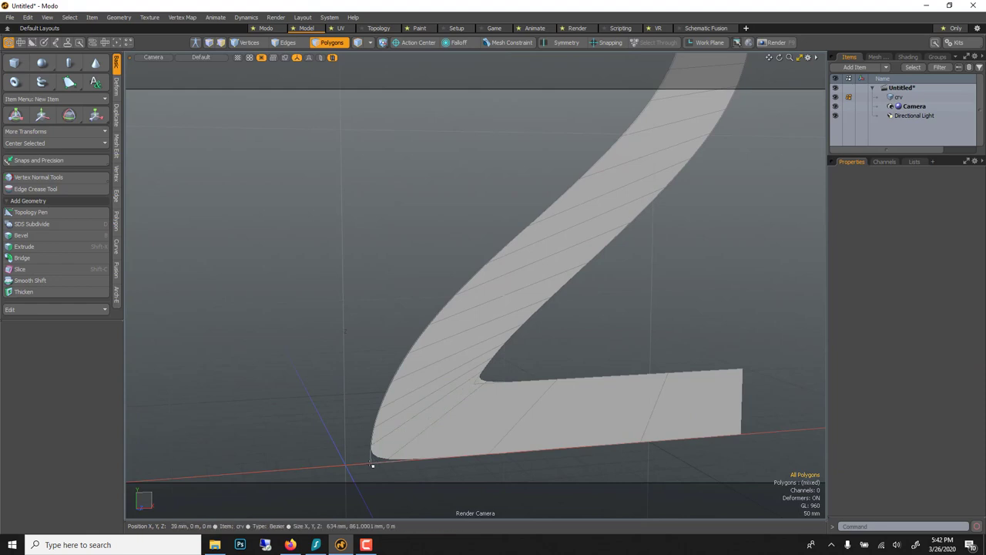
left_click(289, 42)
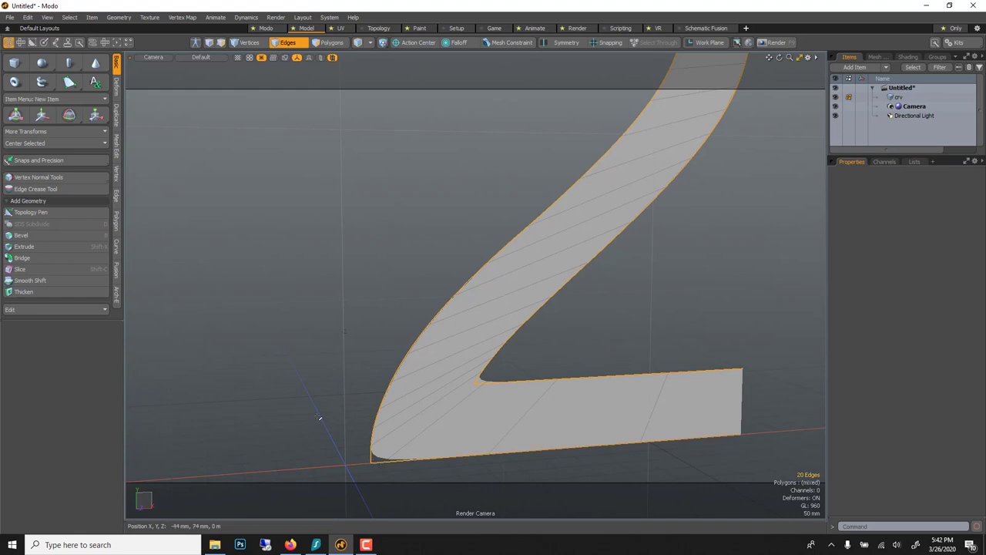
key("Tab")
key("a")
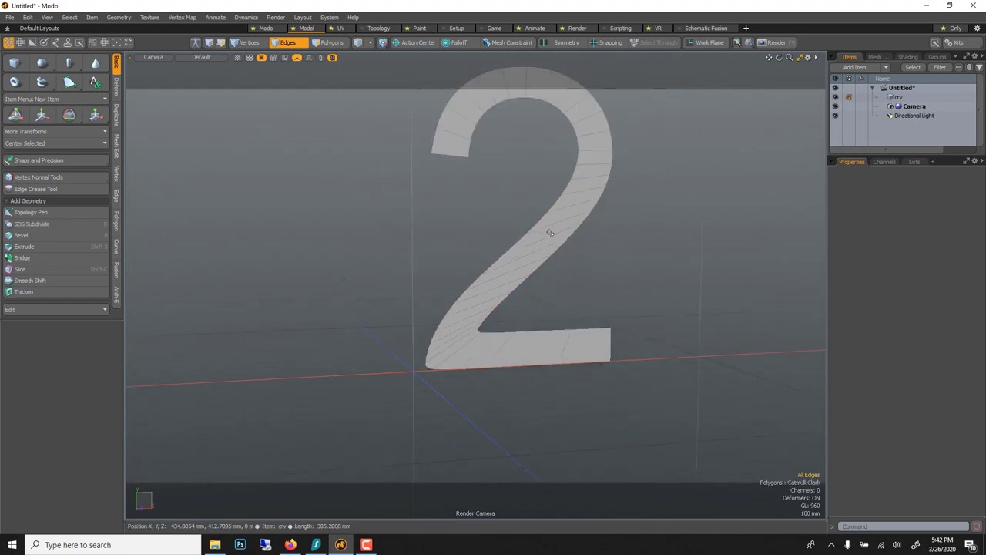
- Select the crv mesh item and turn off subdivision for its polygons
left_click(382, 41)
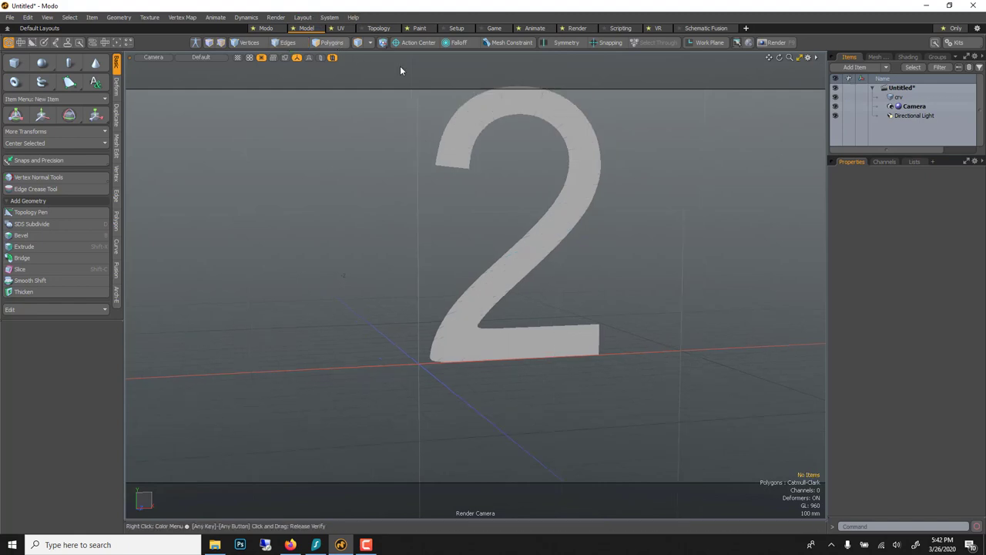
left_click(482, 109)
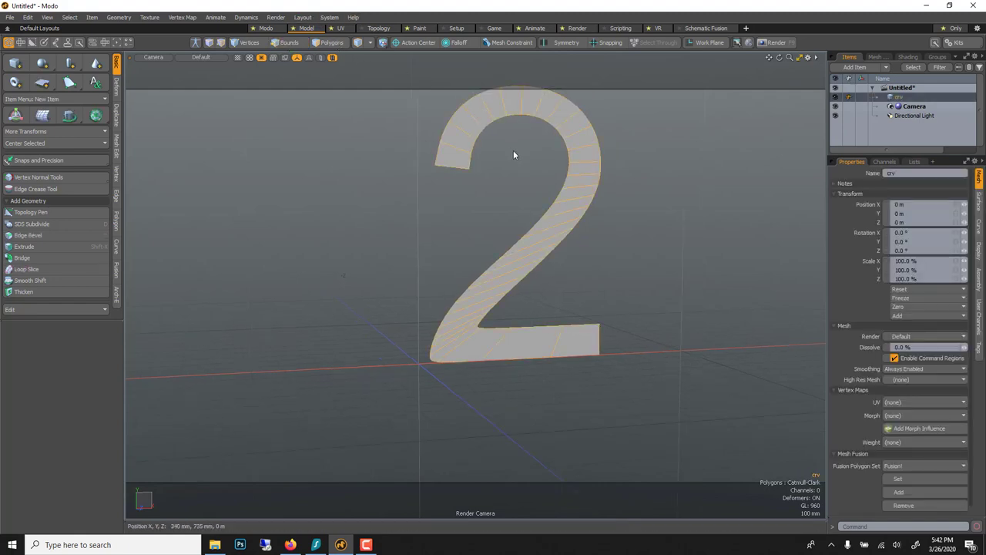
key("a")
key("ctrl")
key("3")
key("Tab")
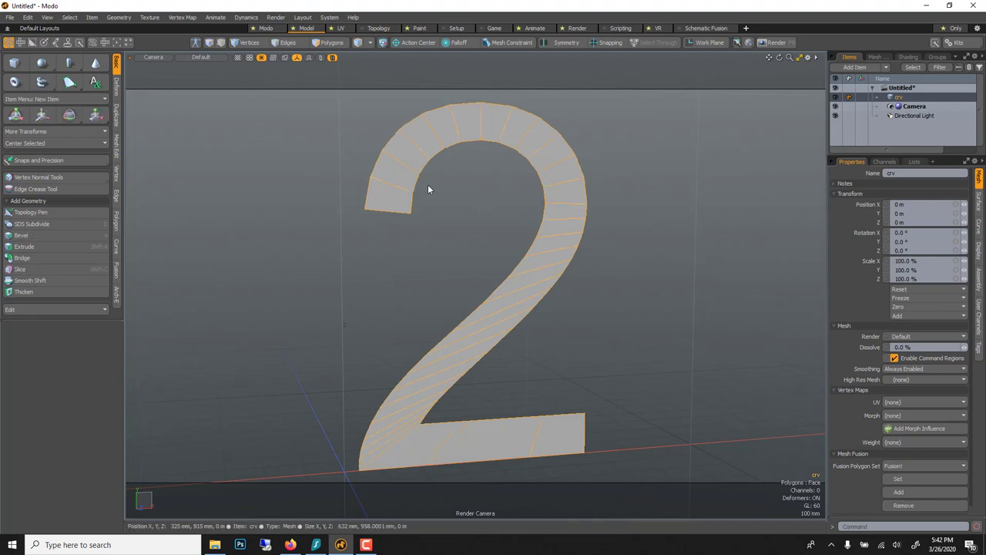
- Run Mesh Cleanup on the crv mesh to fix its geometry
left_click_drag(541, 273, 462, 282, "alt")
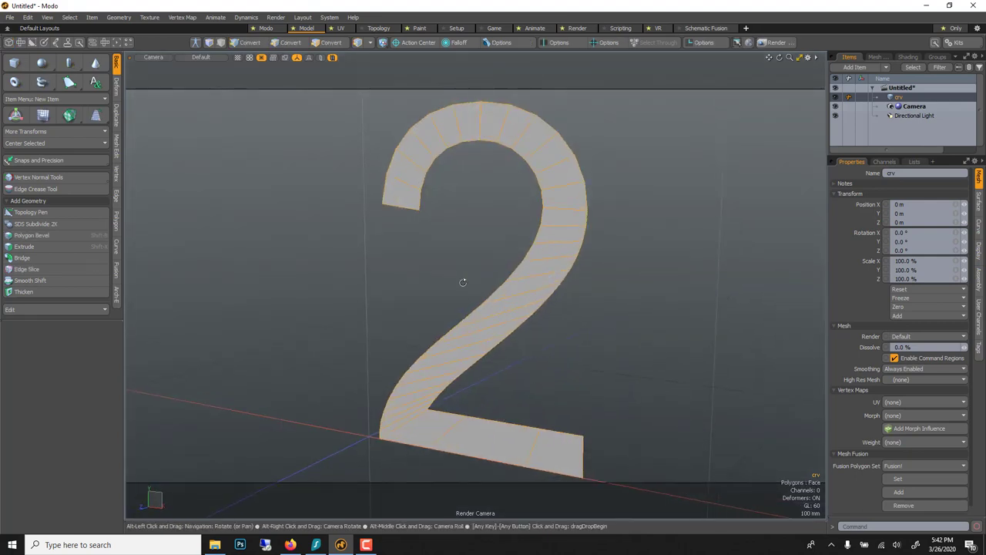
left_click(118, 17)
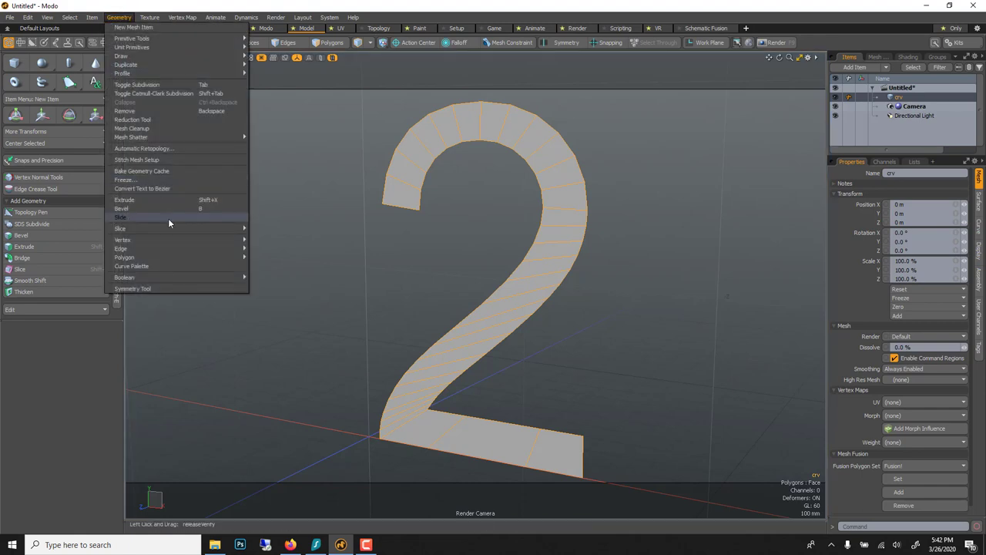
left_click(142, 128)
left_click(343, 168)
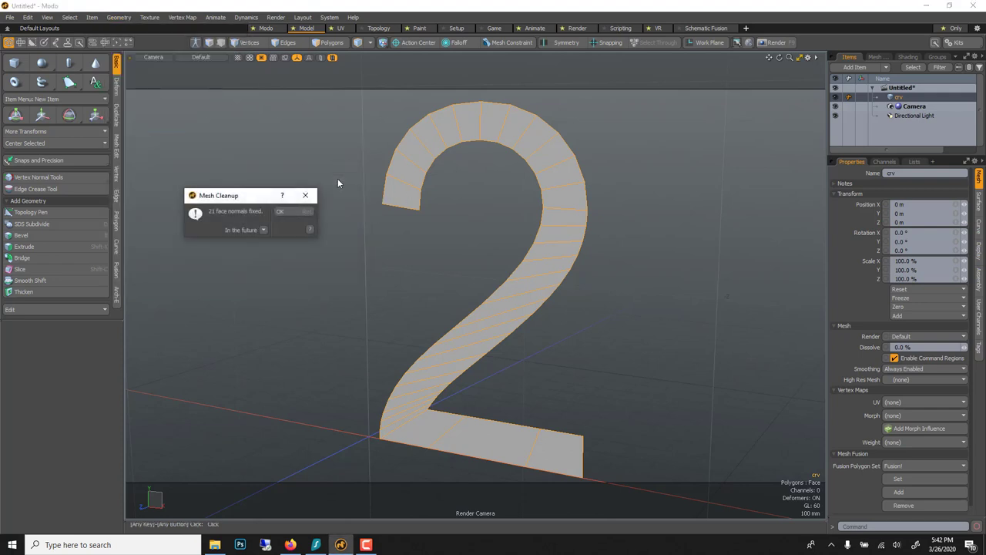
- Thicken the flat 2 with an offset of -110 mm
left_click(54, 291)
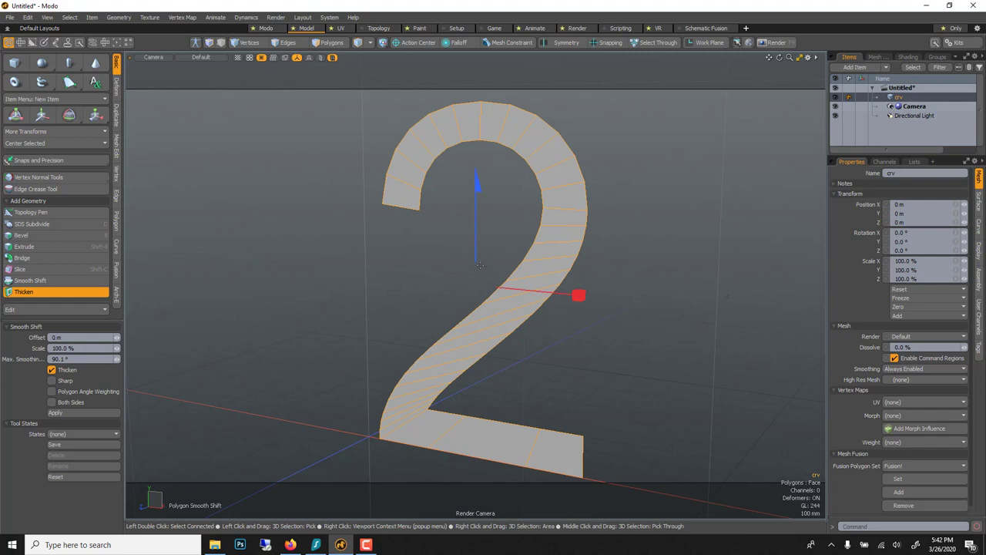
left_click_drag(478, 241, 478, 209)
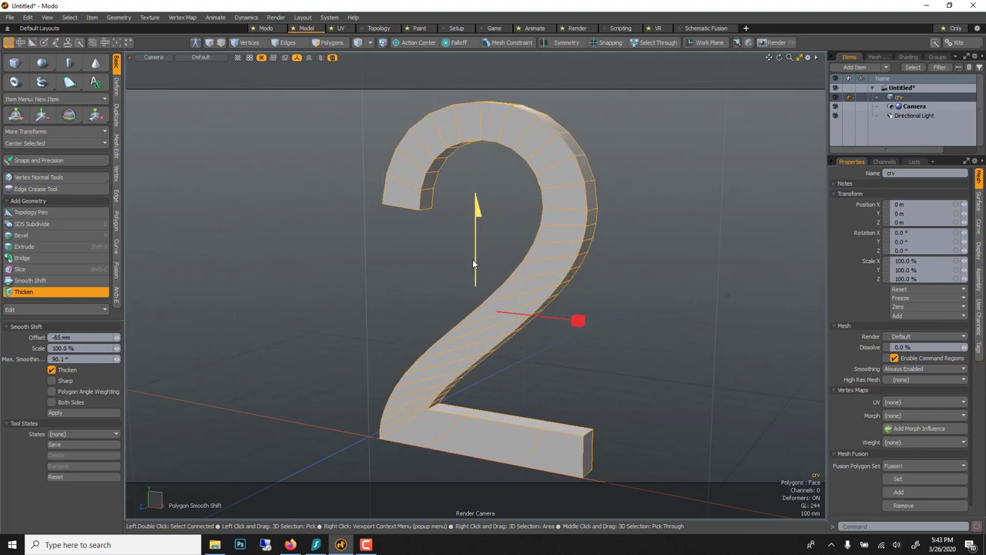
left_click_drag(477, 253, 470, 326)
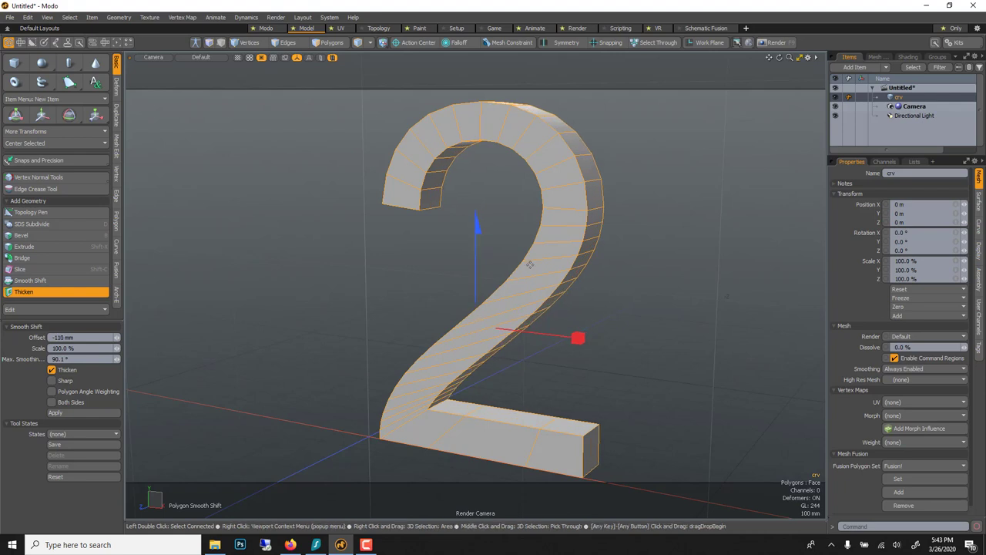
key("space")
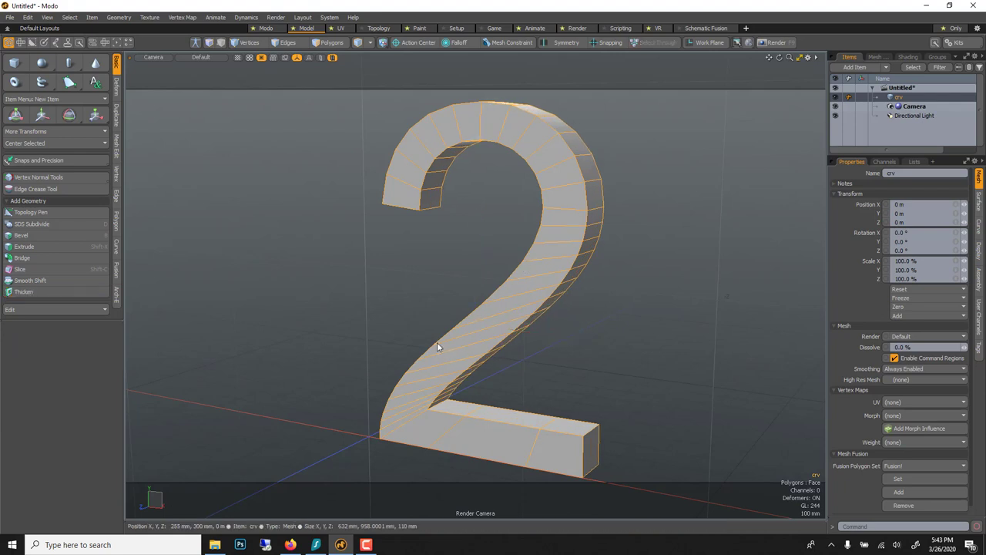
- Toggle subdivision on the thickened 2 to check its rounded form, leaving it switched off
left_click_drag(408, 425, 521, 414, "alt")
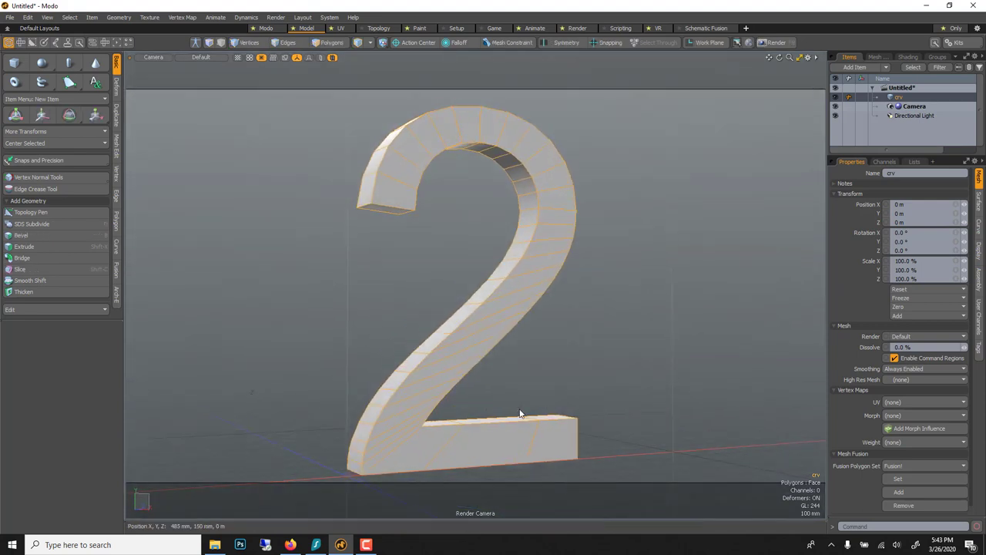
key("Tab")
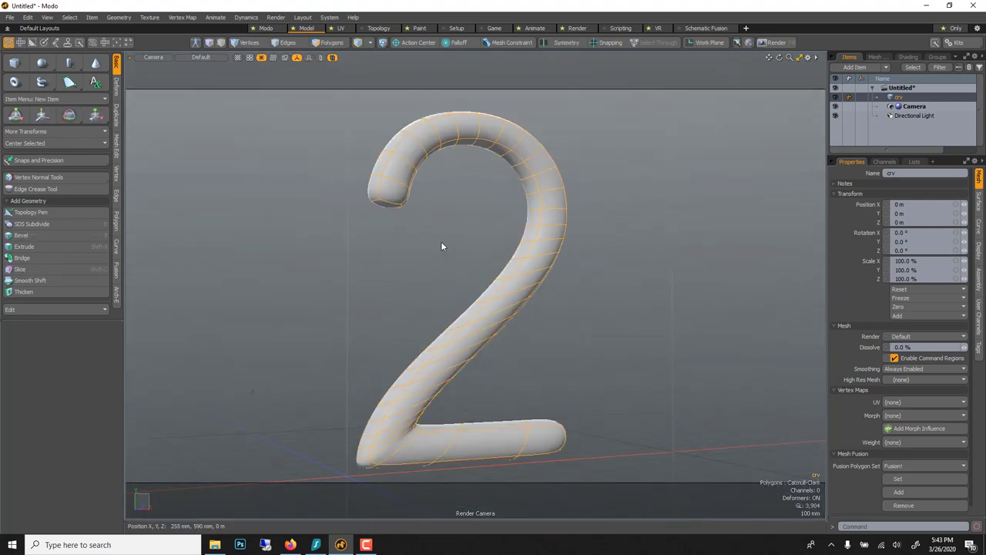
key("Tab")
key("Tab")
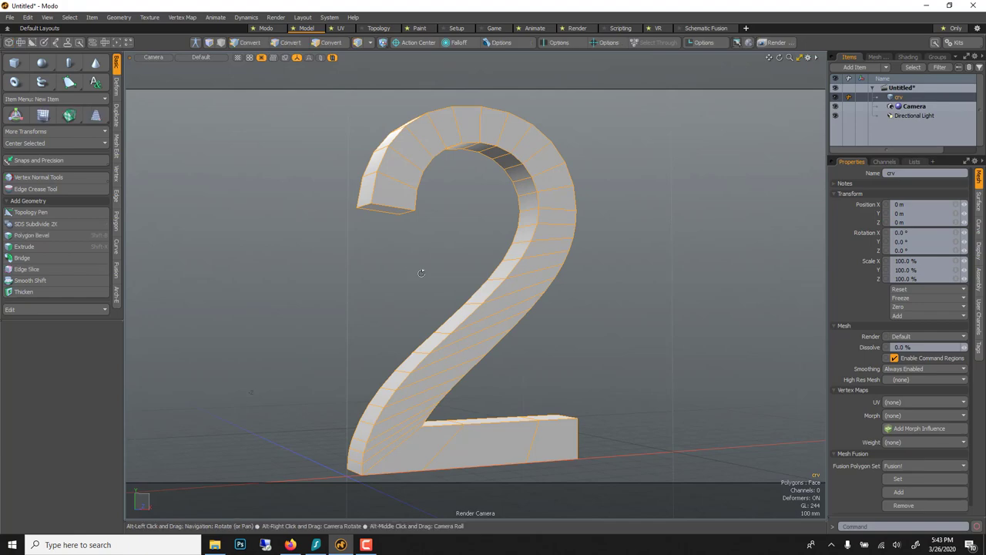
key("Tab")
- Use Add Loop to cut two lengthwise edge loops around the 2, one at about 52% across its side and one along the front face
left_click_drag(413, 265, 409, 289, "alt")
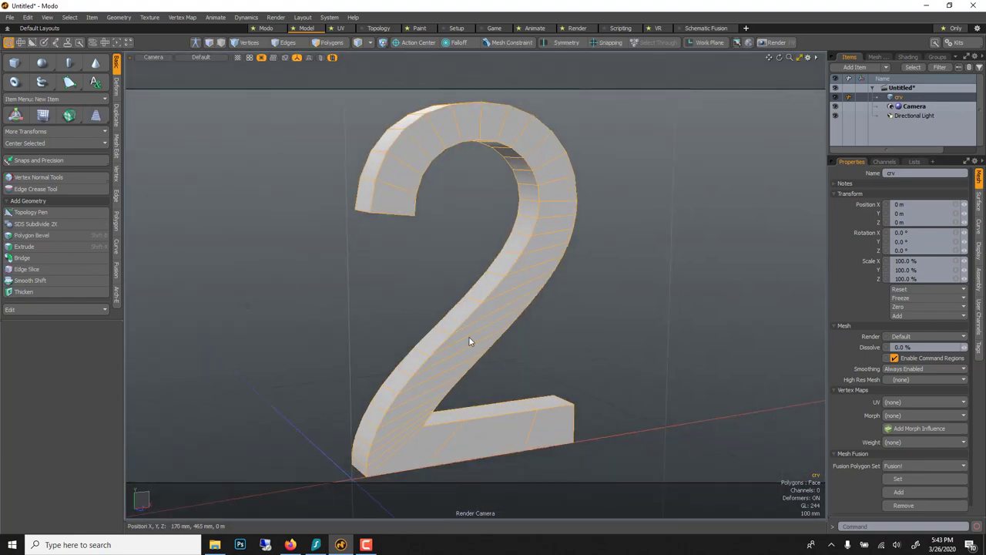
left_click_drag(470, 339, 501, 316, "alt+shift")
scroll(502, 315, "up", 2)
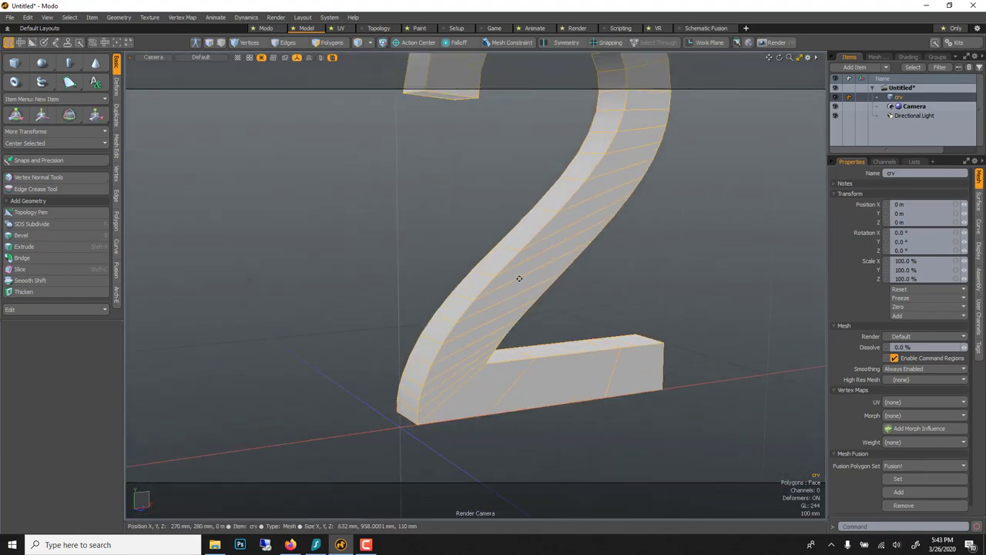
left_click_drag(519, 279, 498, 301, "alt+shift")
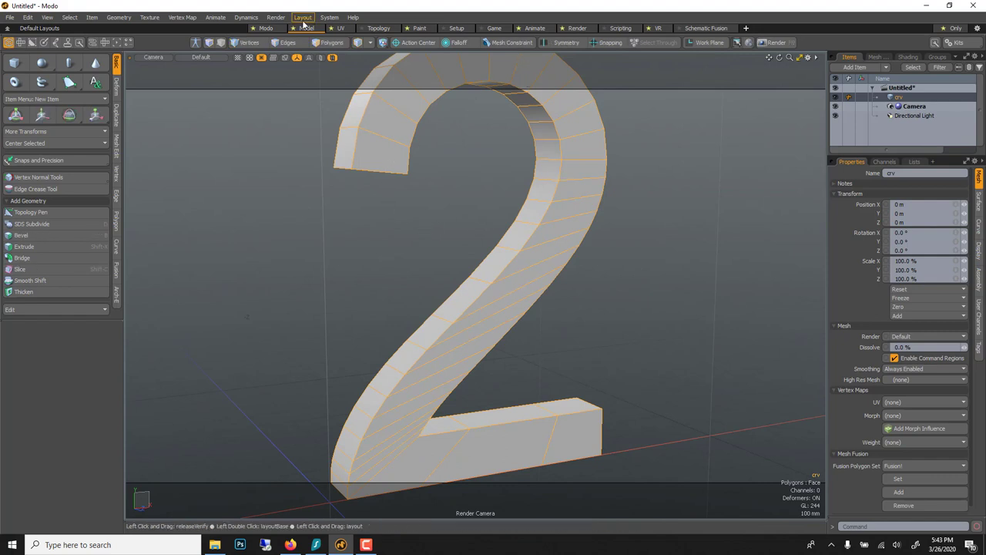
left_click(116, 152)
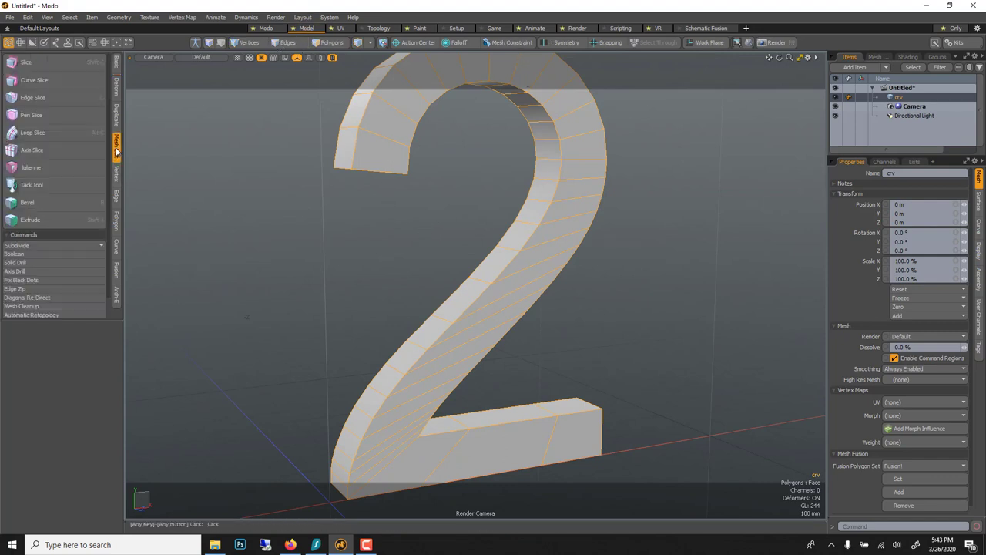
left_click(115, 198)
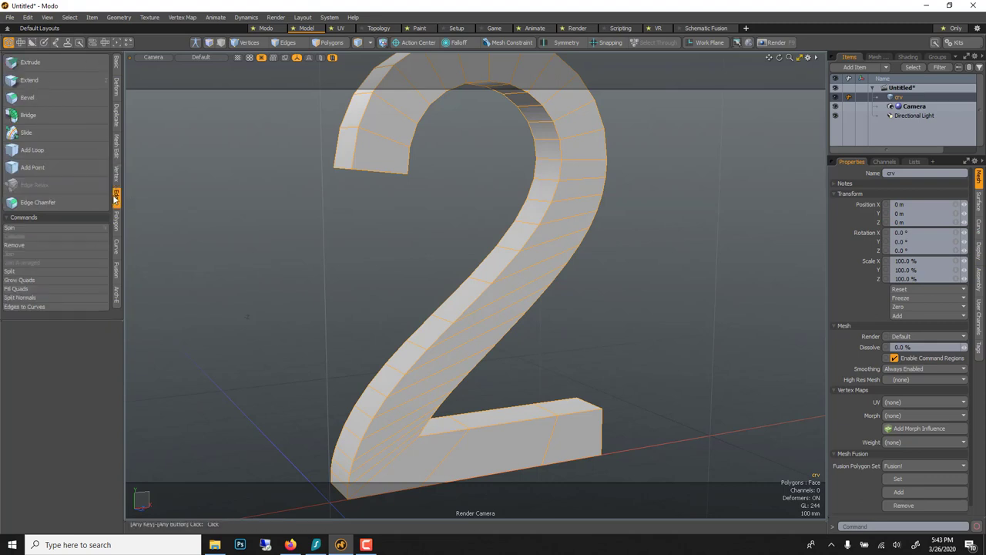
left_click(73, 150)
left_click_drag(308, 154, 411, 200, "alt")
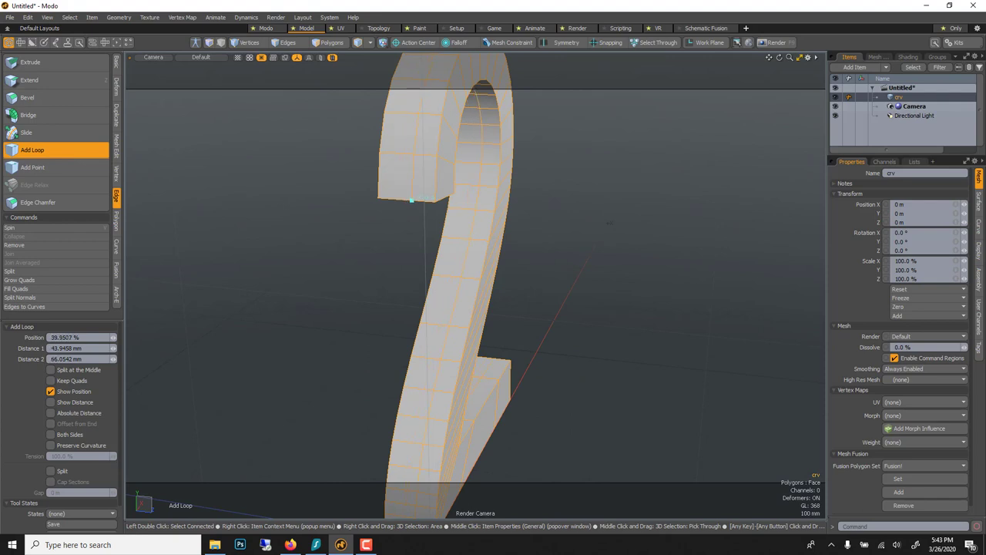
left_click_drag(406, 205, 405, 142, "alt")
left_click(399, 136)
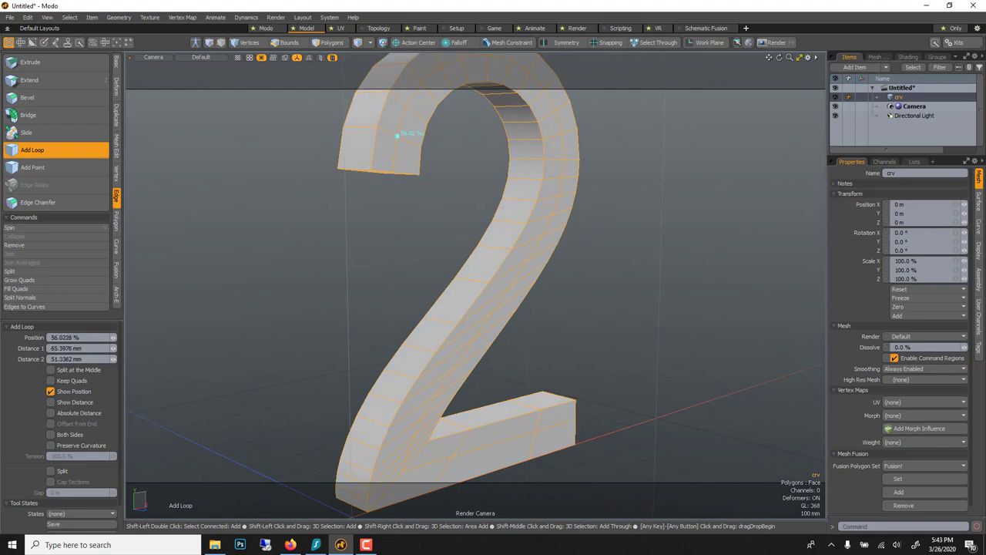
left_click_drag(398, 135, 561, 205, "alt")
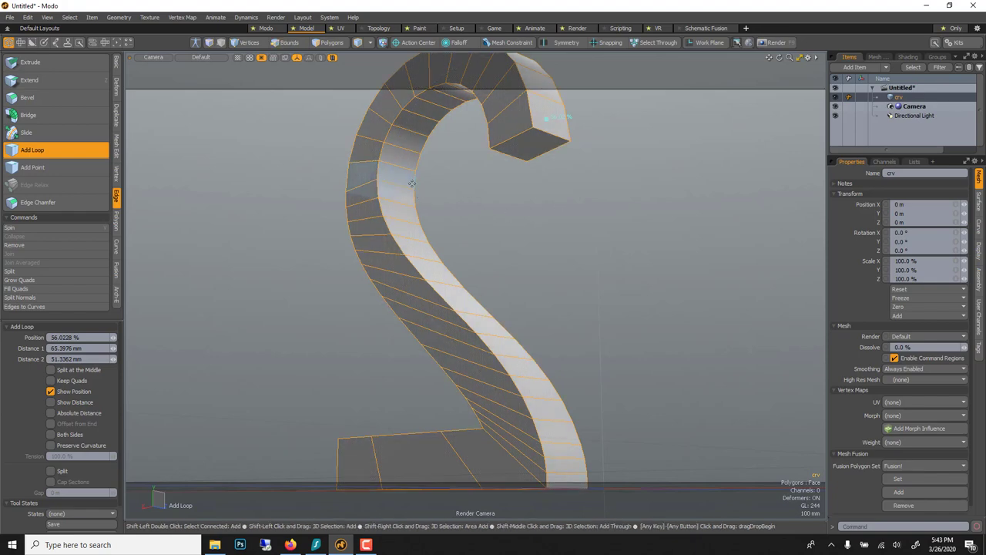
left_click_drag(534, 224, 400, 134, "alt")
left_click(379, 125)
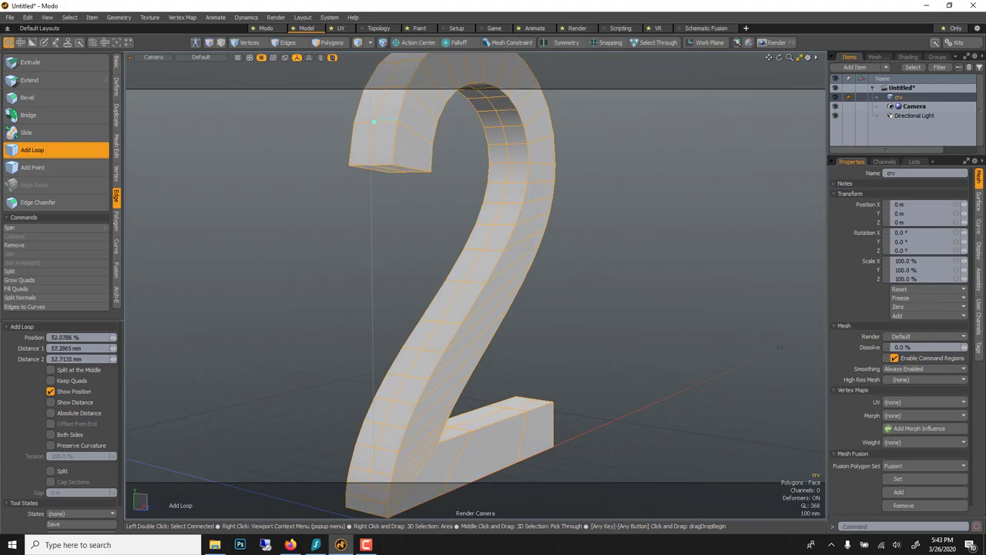
left_click(416, 132, "shift")
key("q")
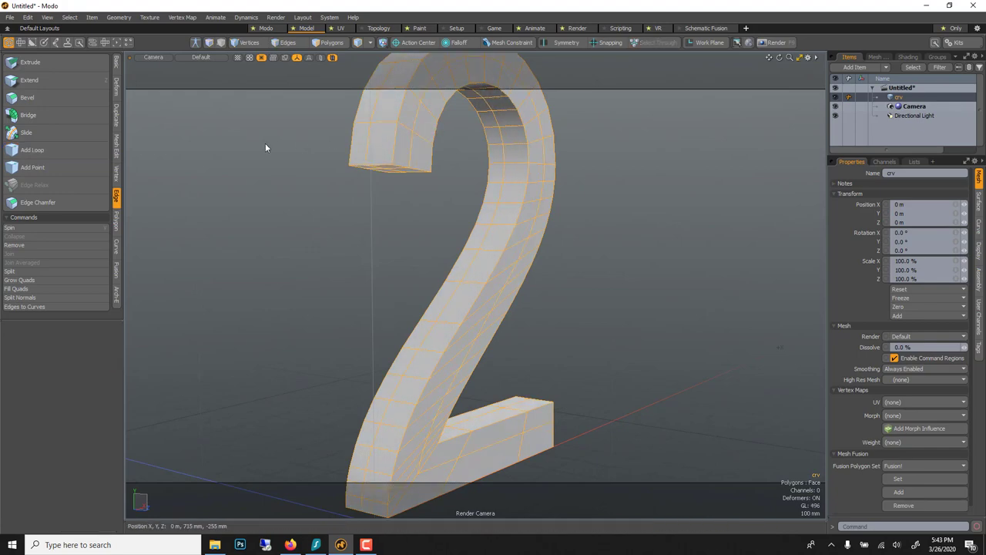
- Select the four lengthwise outline edge loops that border the front and back faces of the 2
left_click_drag(265, 143, 291, 196, "alt")
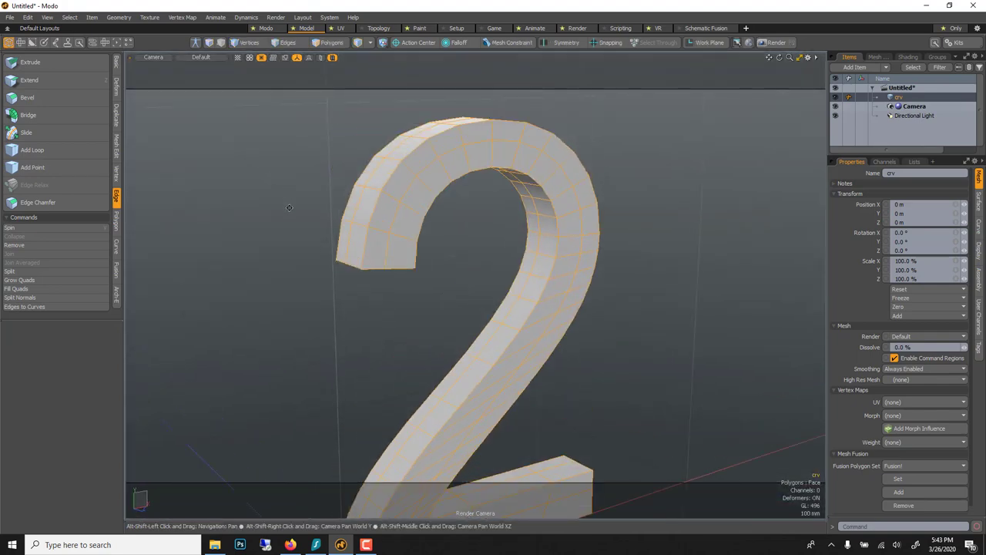
left_click(286, 42)
left_click(385, 185)
double_click(385, 185)
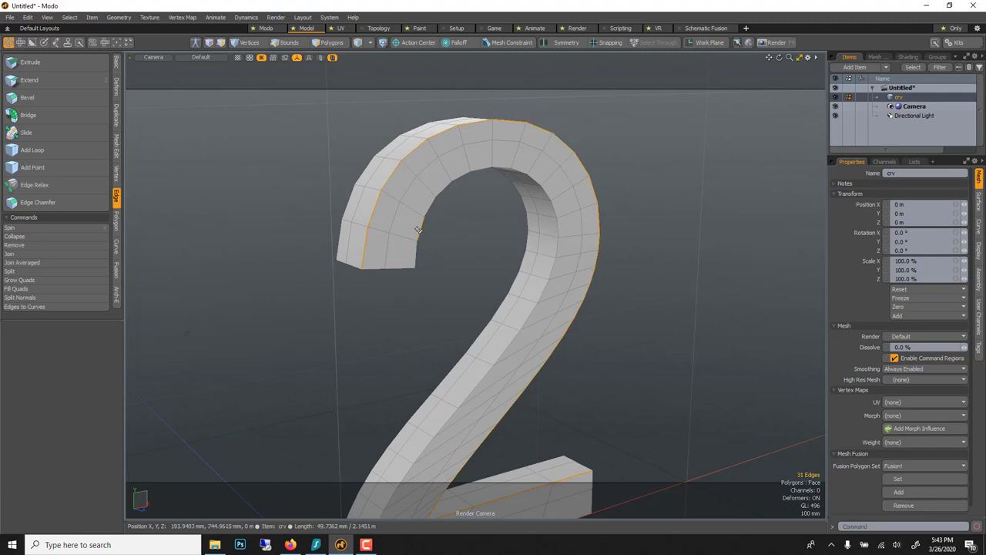
left_click(369, 269, "shift")
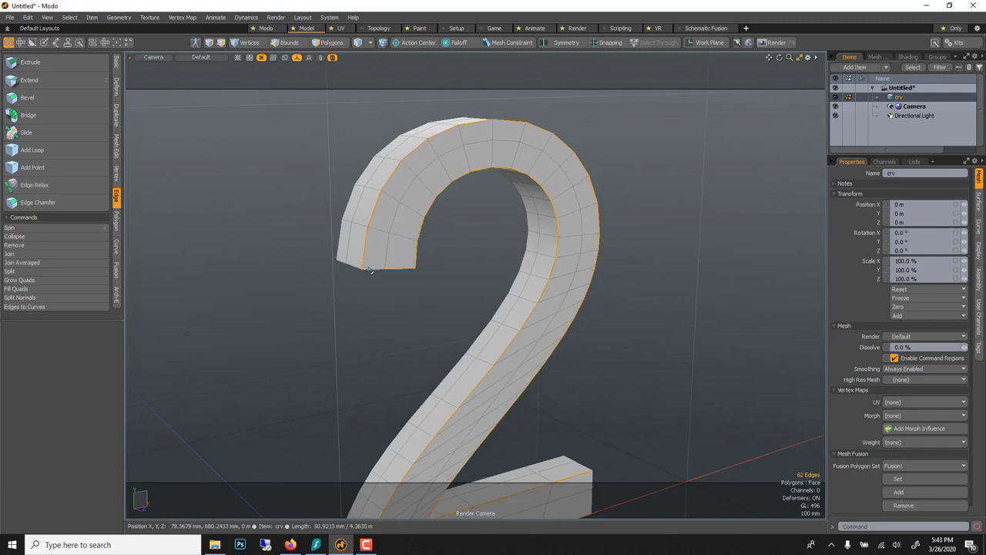
left_click_drag(370, 270, 560, 265, "alt")
double_click(544, 262, "shift")
double_click(575, 178, "shift")
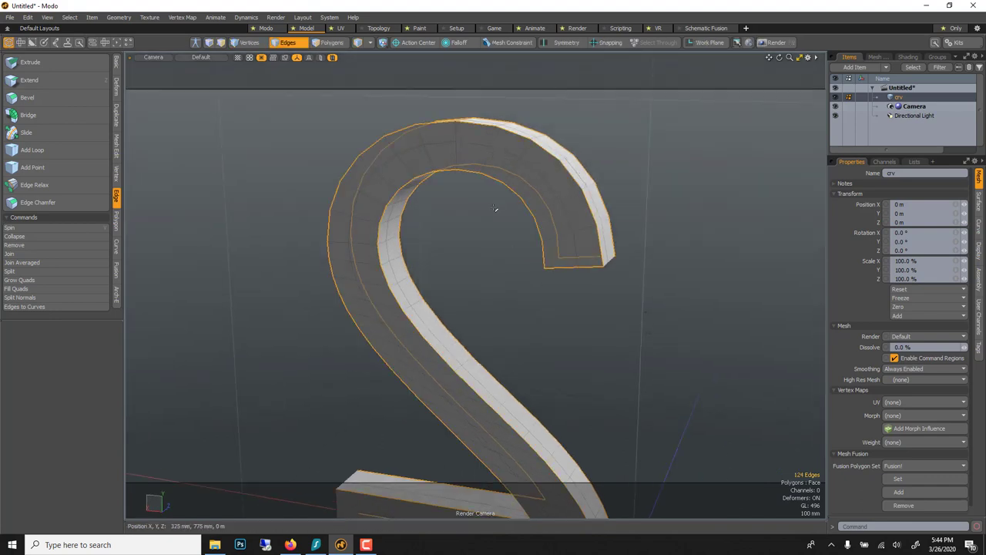
- Add the cross edges at both end caps and at the sharp bend near the base to the edge selection
left_click_drag(498, 209, 568, 201, "alt")
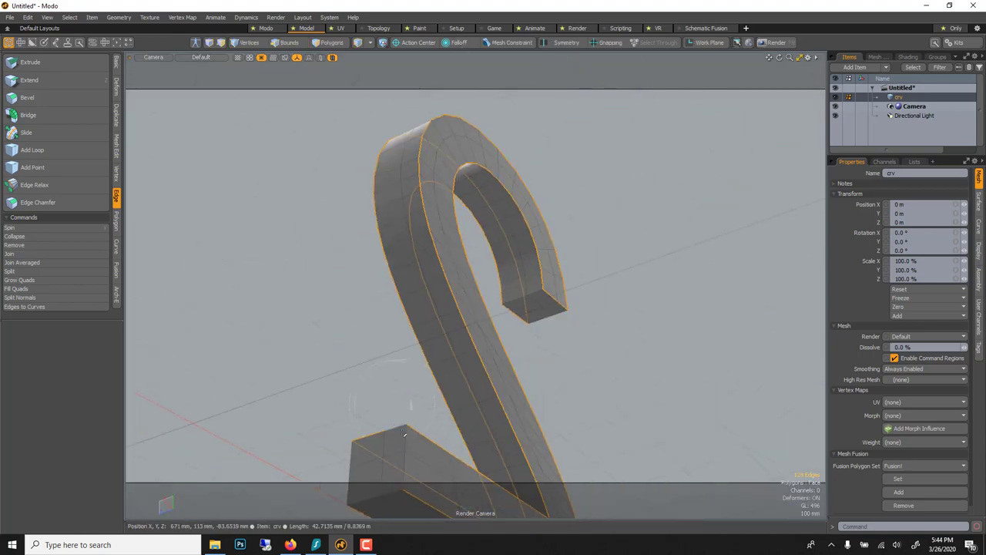
left_click_drag(383, 377, 594, 357, "alt")
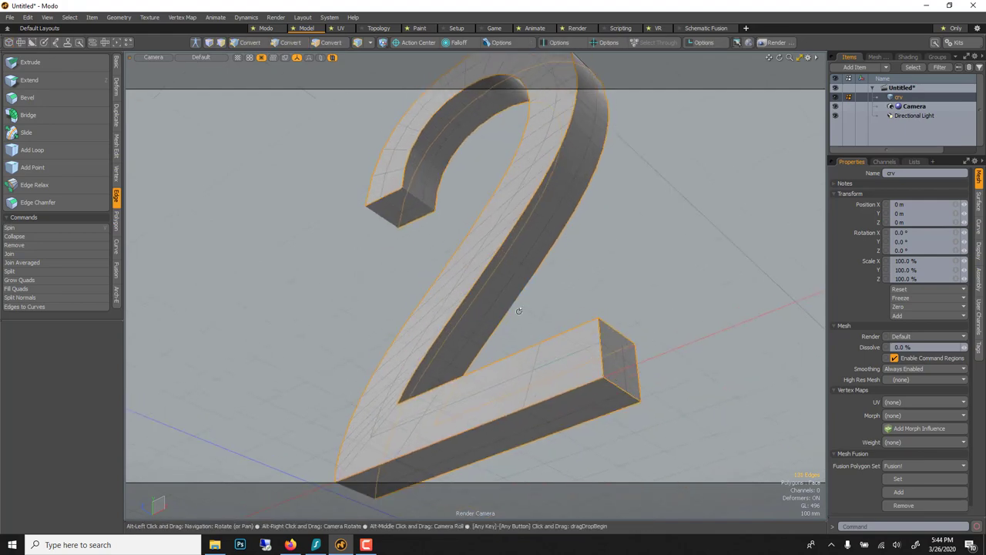
left_click_drag(540, 331, 662, 352, "alt")
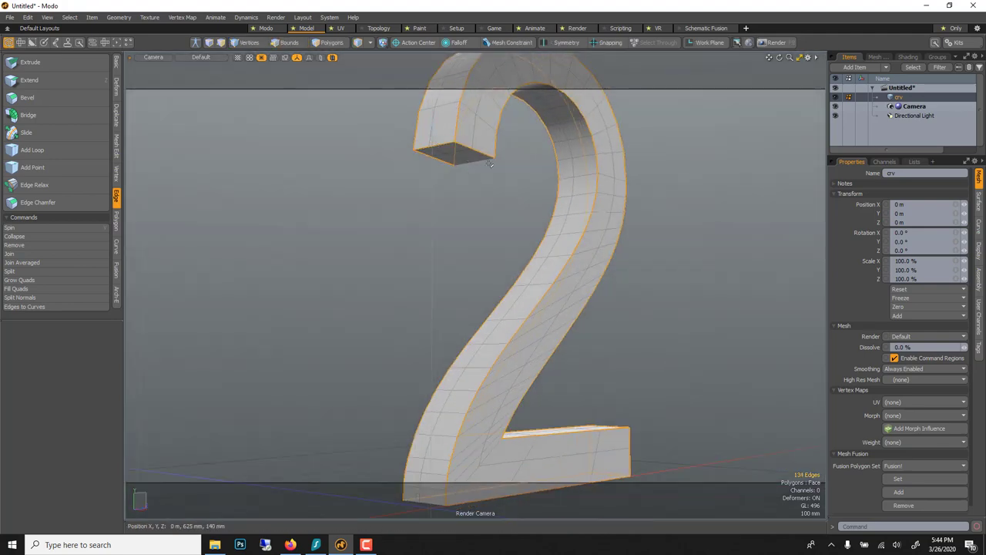
left_click_drag(514, 205, 550, 126, "alt")
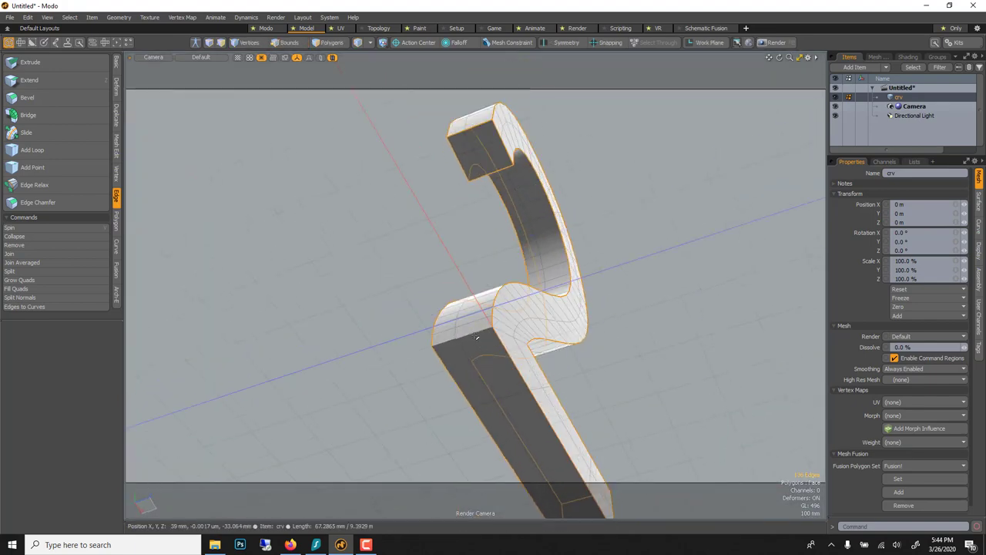
key("ctrl")
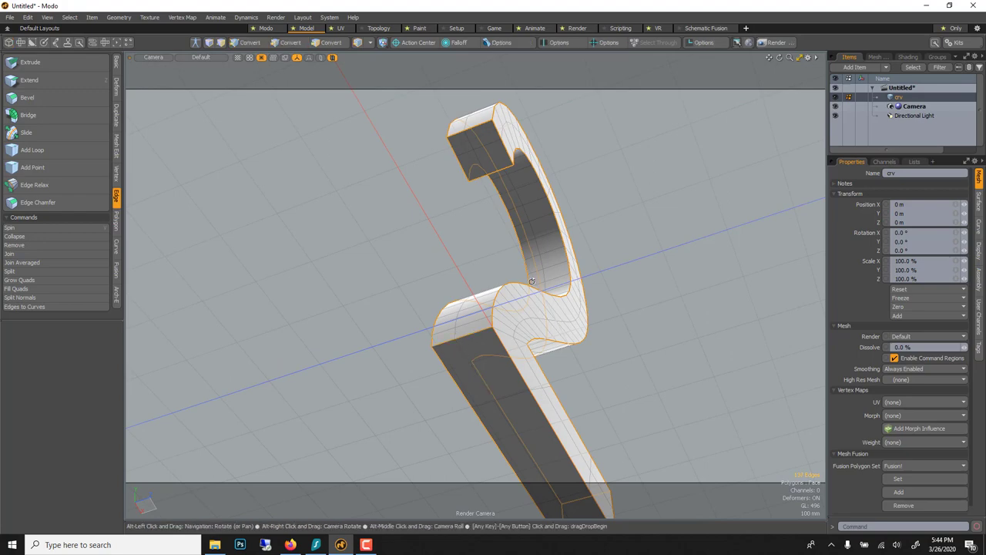
left_click_drag(453, 342, 280, 401, "alt")
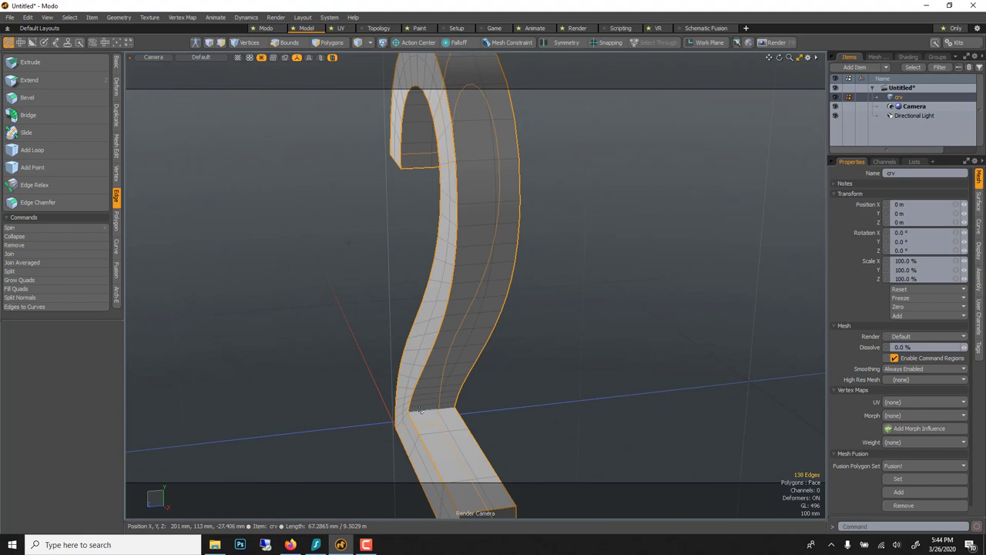
left_click_drag(353, 378, 577, 379, "alt")
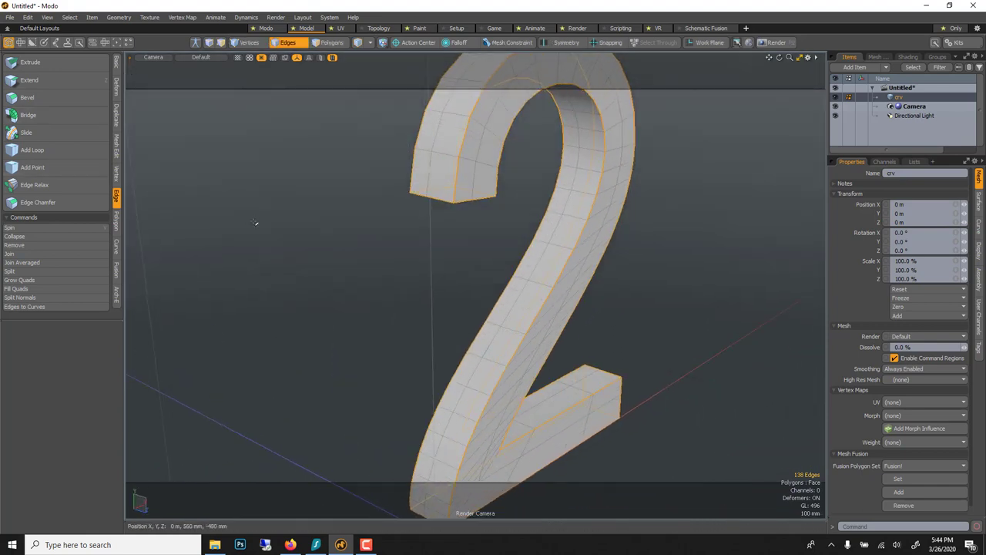
- Bevel the selected border edges of the 2 with a 4 mm inset, then clear the edge selection
key("b")
mouse_move(236, 251)
left_mouse_down()
mouse_move(277, 252)
mouse_move(251, 252)
left_mouse_up()
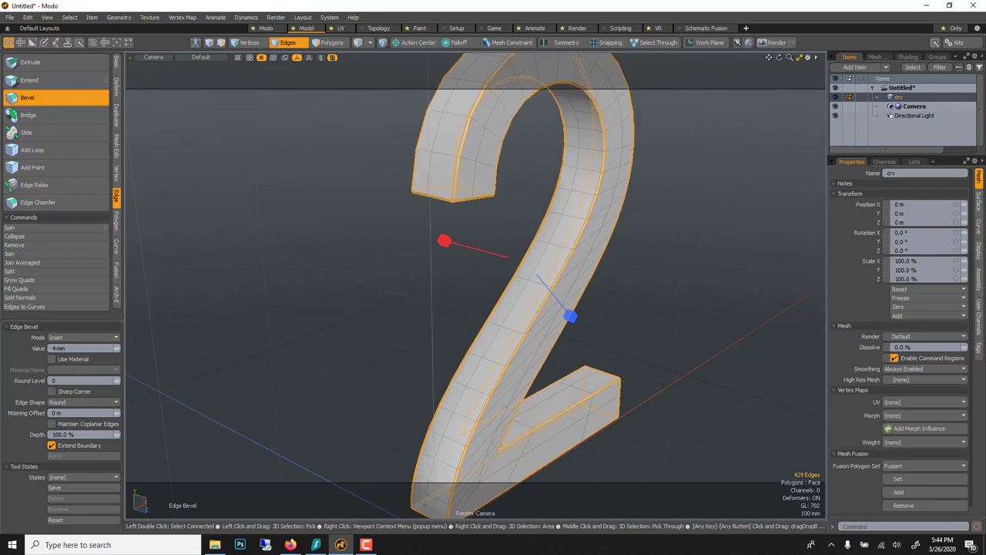
key("space")
left_click(306, 198)
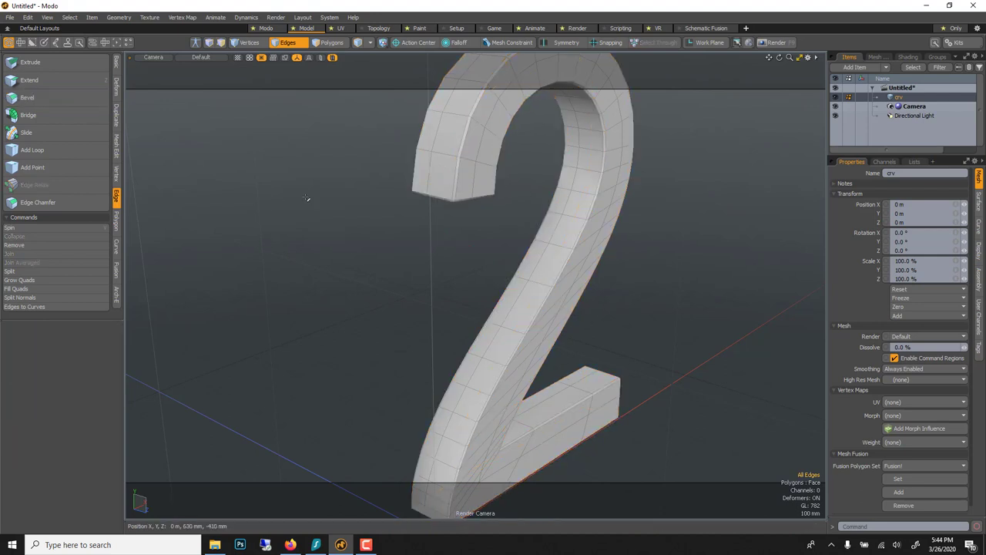
- Scale the middle edge loop running around the sides of the 2 to 104.5% in X and Y, then deselect it
left_click(436, 139)
scroll(483, 302, "down", 2)
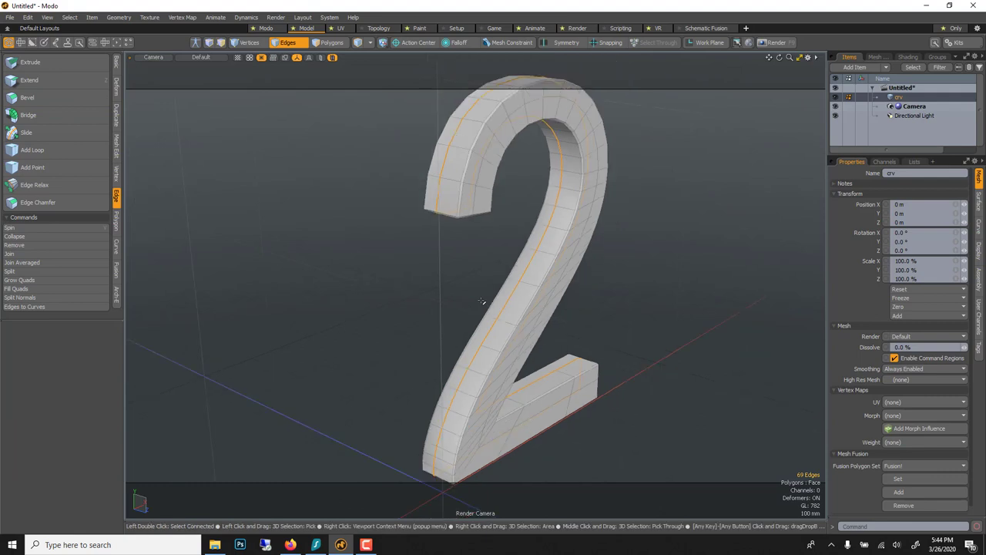
key("r")
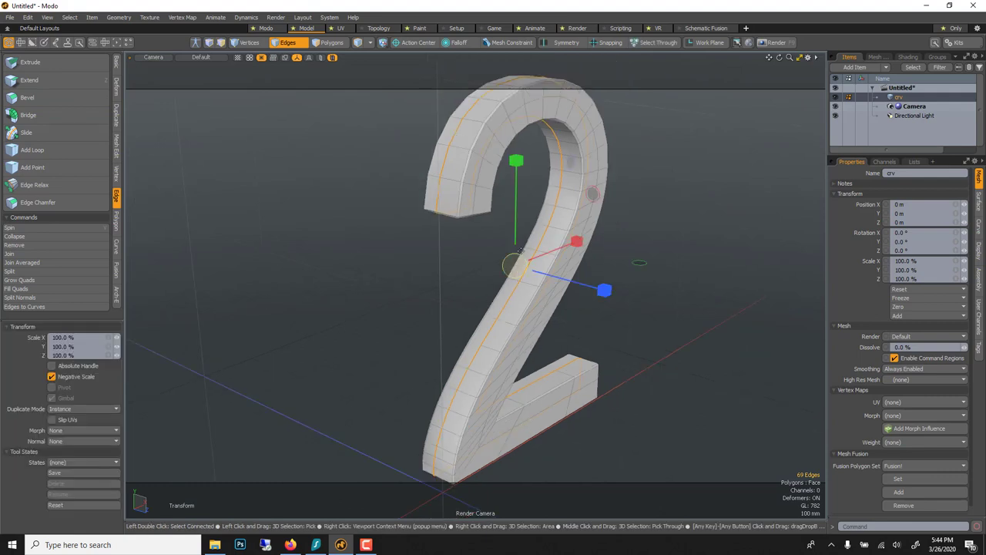
left_click_drag(603, 308, 513, 282, "alt")
left_click_drag(637, 199, 641, 202)
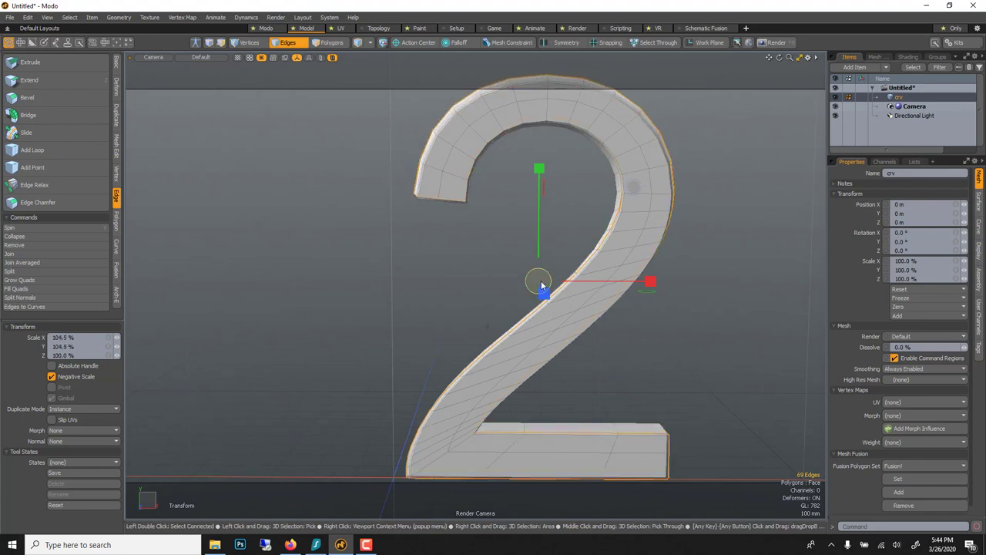
left_click_drag(541, 286, 492, 403, "alt")
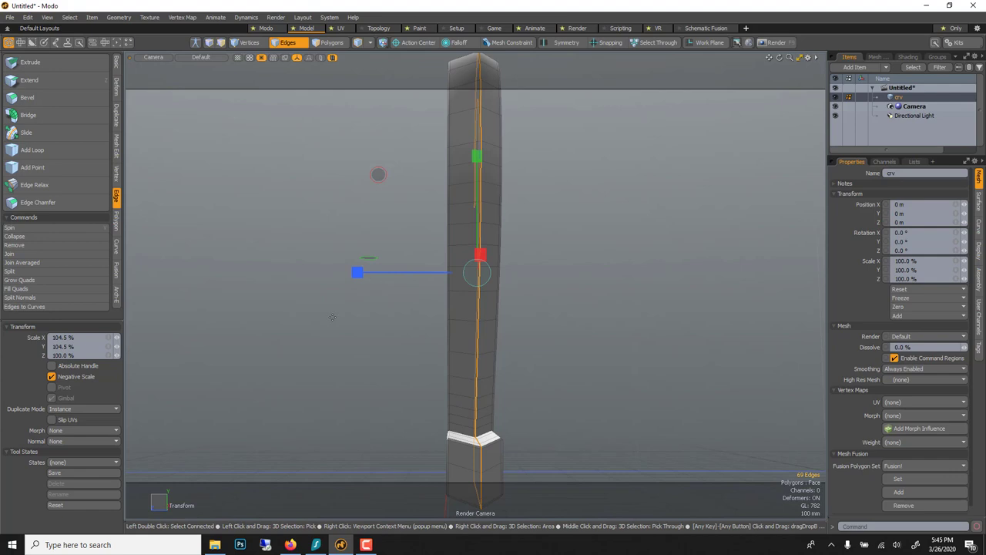
key("space")
left_click(344, 344)
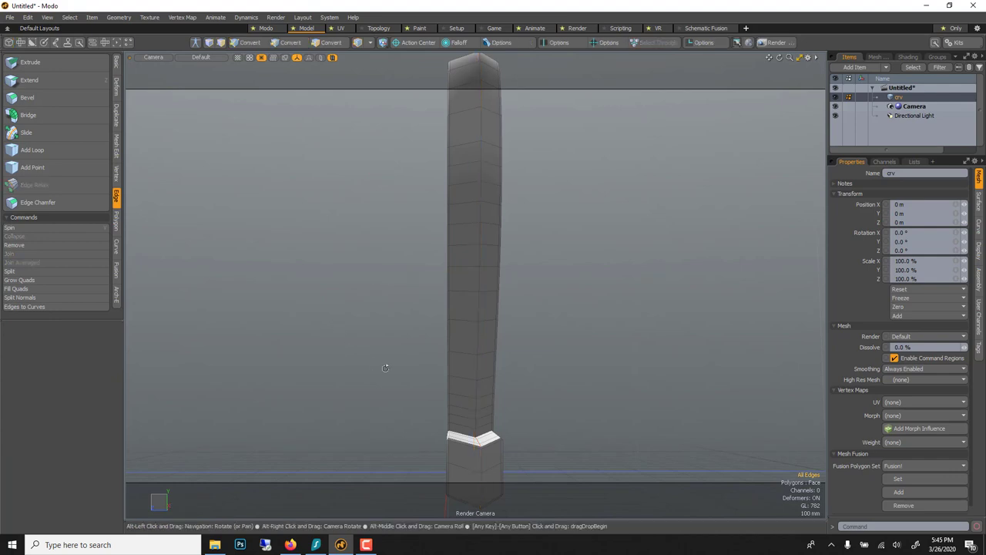
- Raise the three middle edges on top of the 2's base bar by 25 mm in Y
left_click_drag(392, 367, 576, 485, "alt")
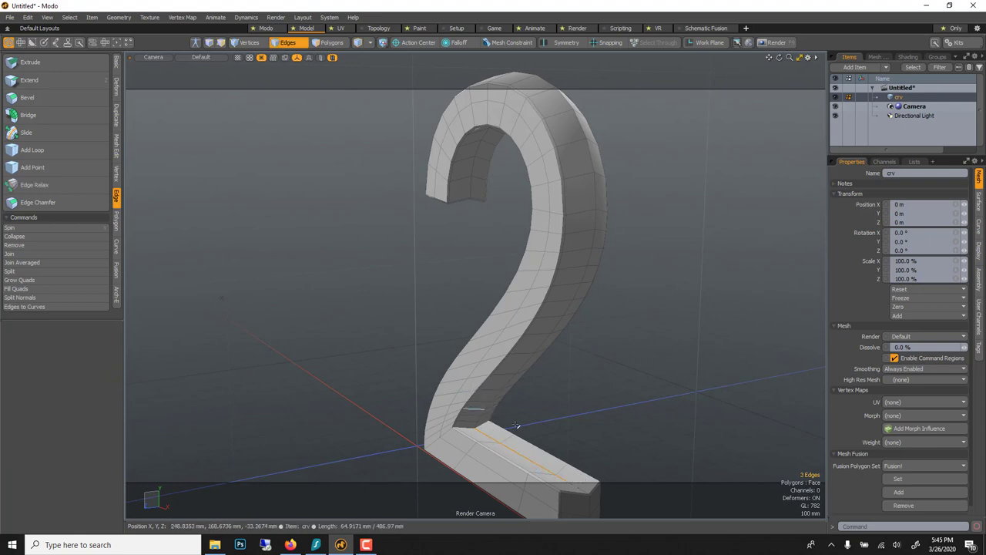
key("w")
left_click_drag(527, 354, 528, 345)
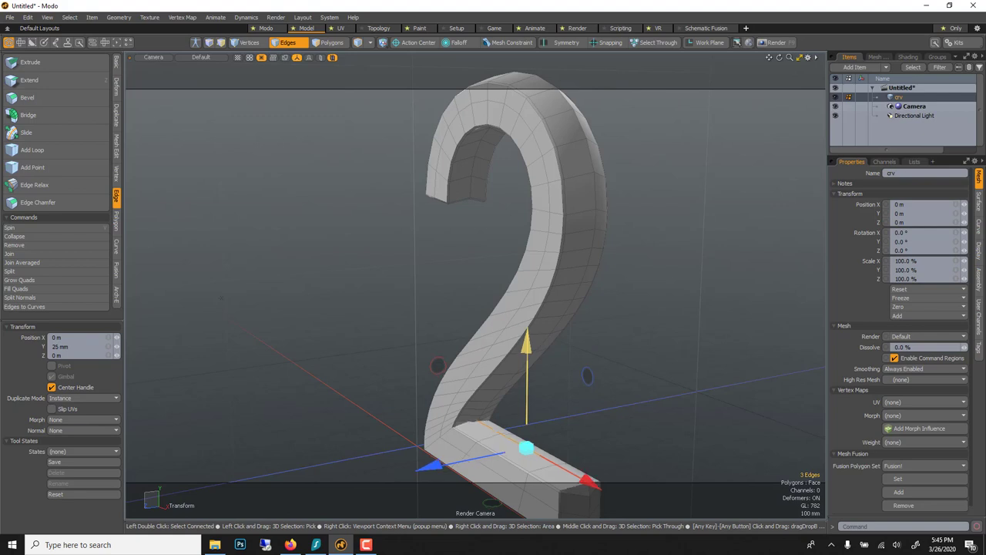
key("space")
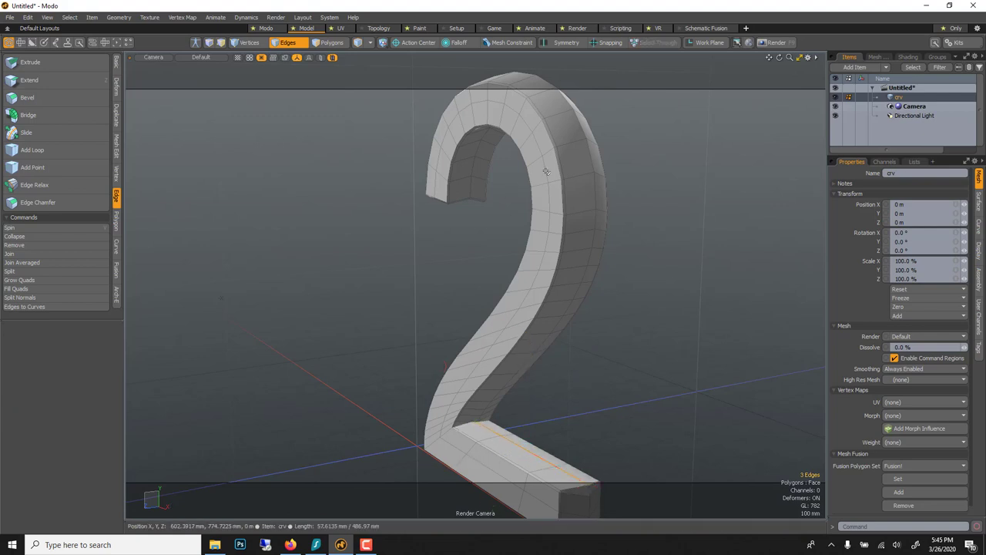
- Scale the middle edge loop on the front and back faces of the 2 to 116% in Z, then deselect it
double_click(545, 171)
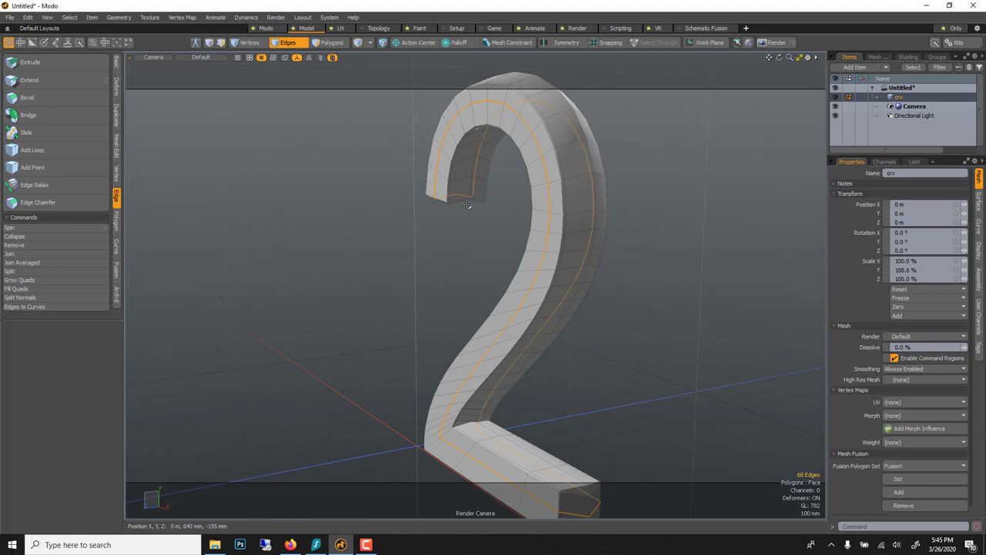
key("r")
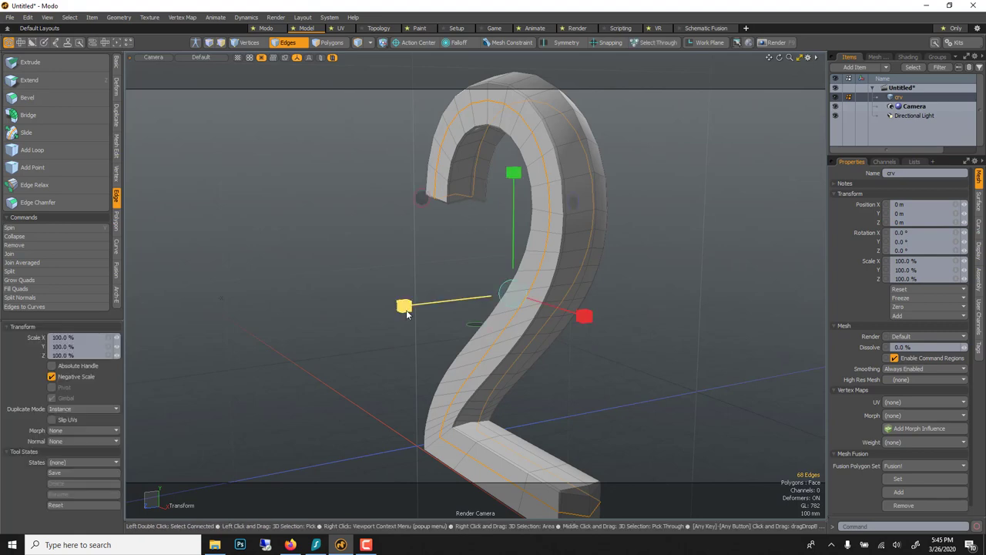
left_click_drag(398, 307, 383, 309)
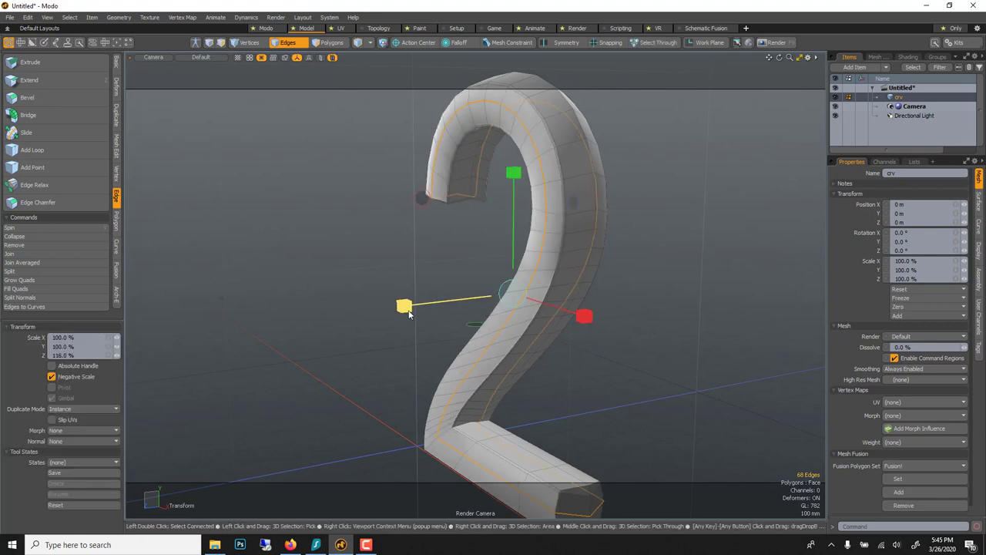
key("q")
left_click(284, 46)
left_click_drag(345, 219, 553, 234, "alt")
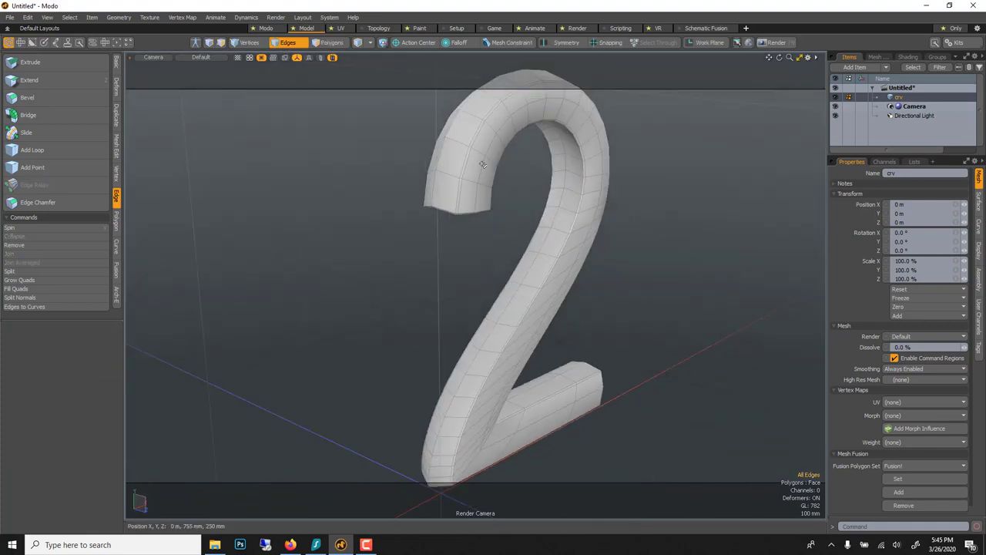
- Toggle subdivision on the 2 to check its rounded form, leave it off and inspect the underside
left_click(301, 46)
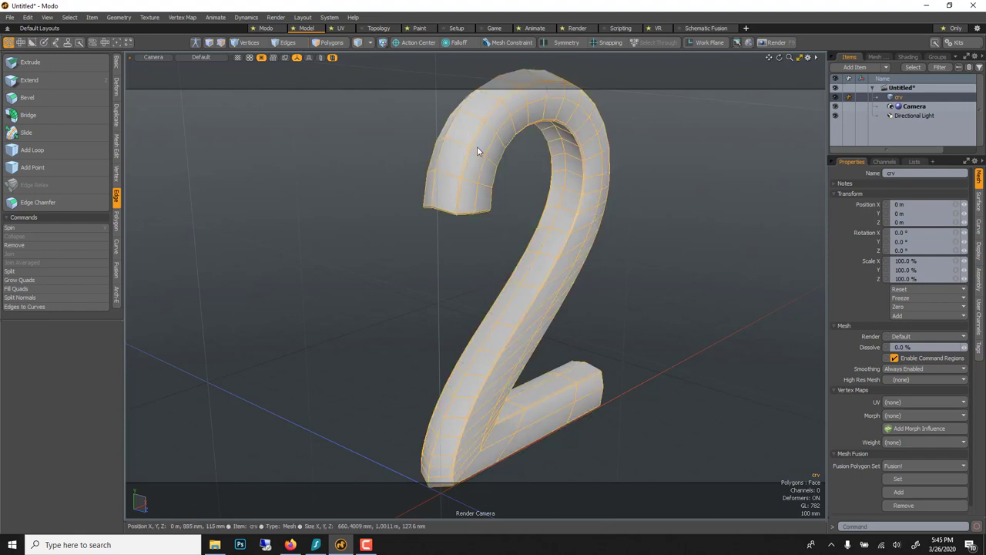
left_click_drag(476, 167, 378, 139, "alt")
key("Tab")
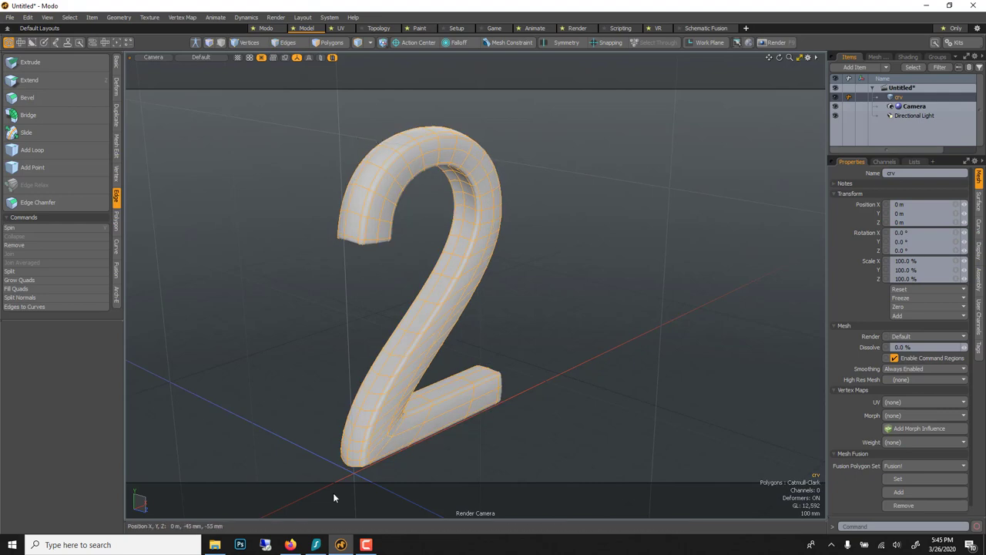
key("Tab")
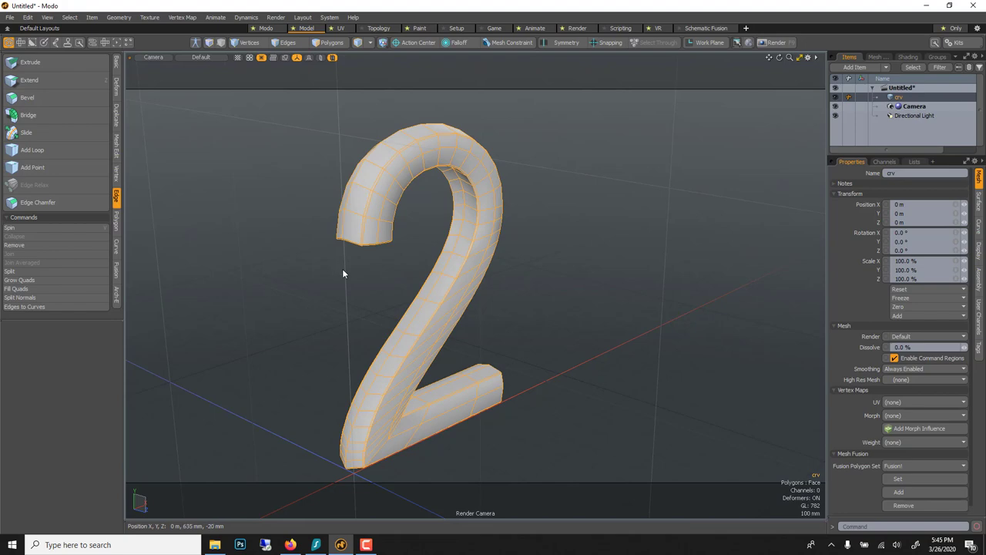
left_click_drag(344, 269, 353, 145, "alt")
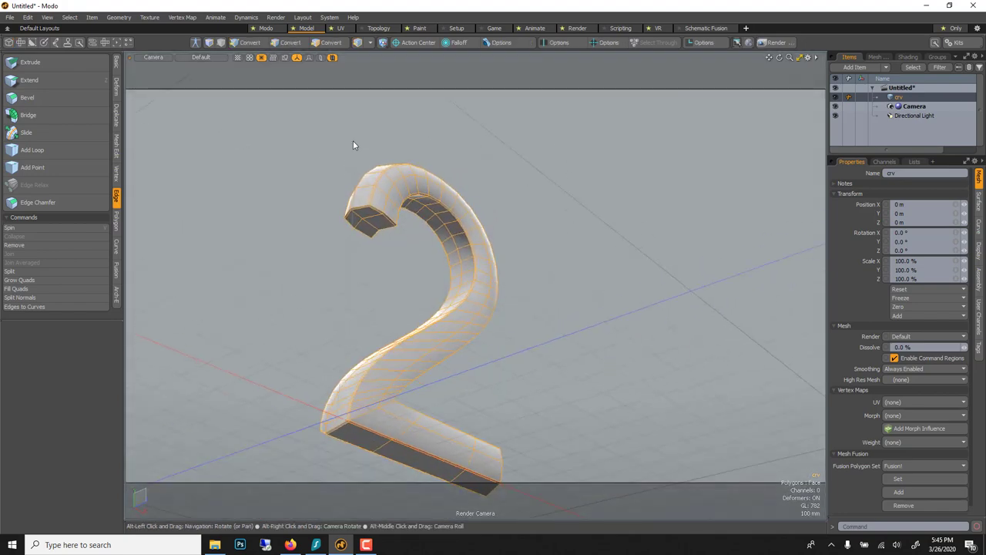
- Set up a linear falloff for the polygons, running vertically from below the base to above the top of the 2
left_click(291, 43)
left_click_drag(293, 162, 353, 282, "alt")
left_click(294, 47)
left_click_drag(461, 156, 535, 161, "alt")
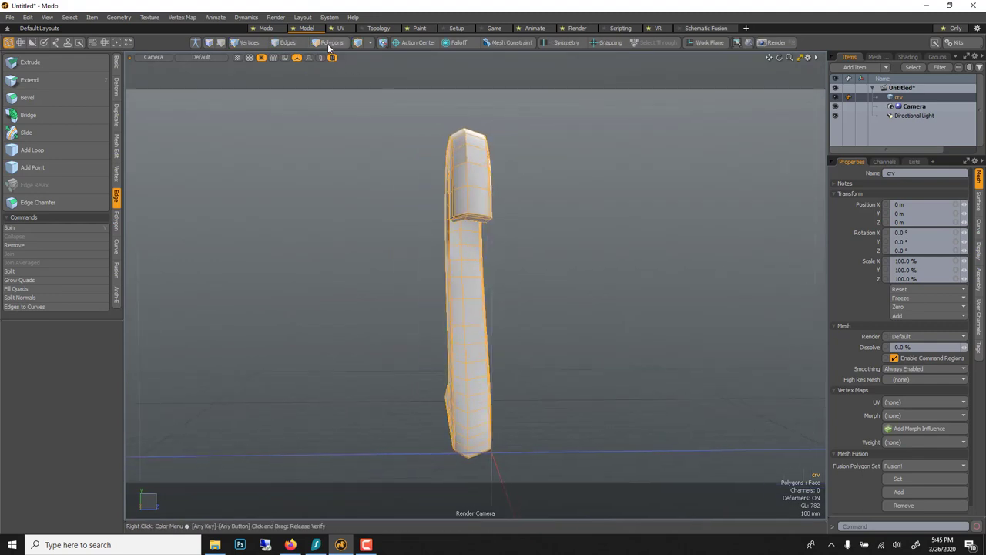
left_click(328, 43)
left_click_drag(359, 117, 367, 123, "alt")
key("3")
left_click(455, 43)
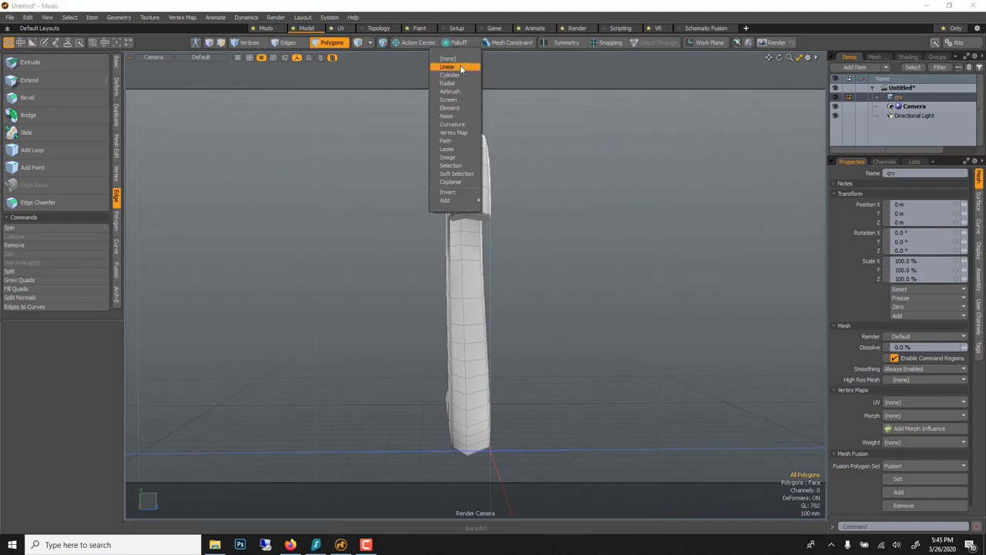
left_click(454, 68)
left_click_drag(467, 457, 463, 120)
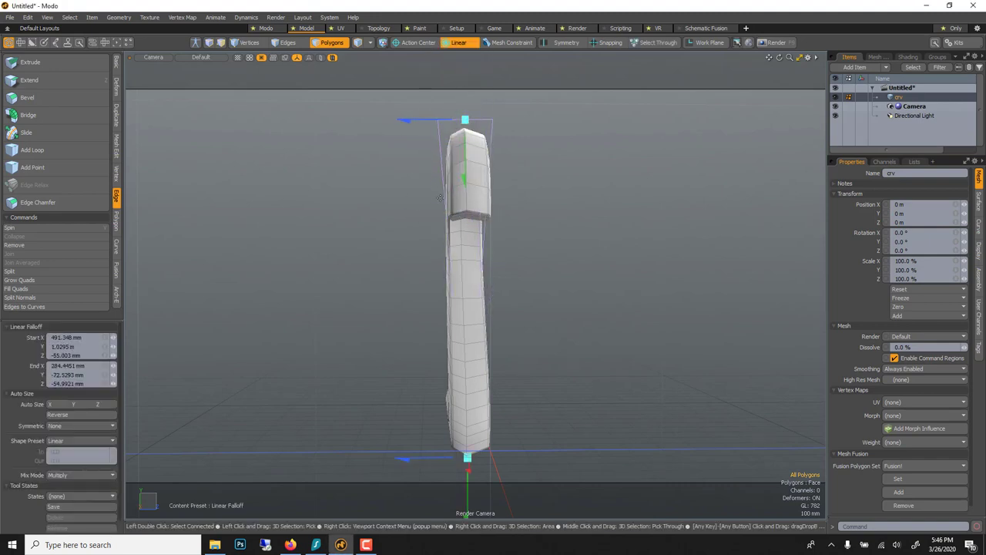
- Scale the 2 to 221.5% in Z through the linear falloff, then drop the tool and the falloff
key("r")
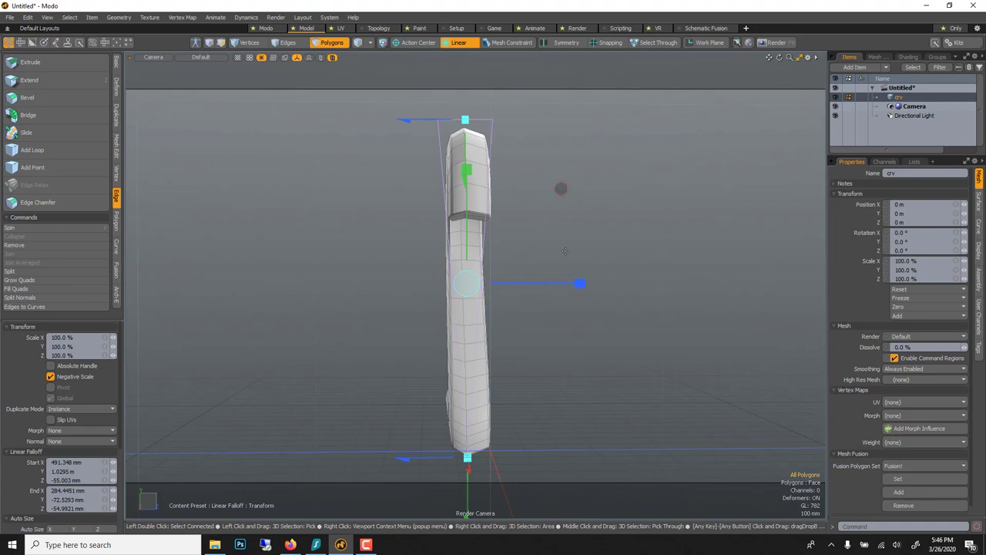
left_click_drag(580, 283, 721, 284)
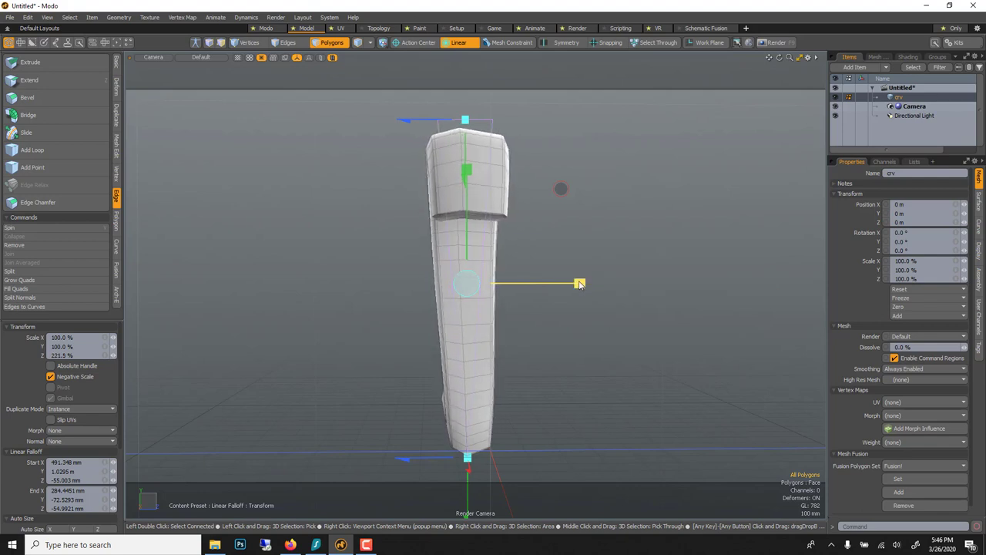
key("q")
key("Escape")
key("Escape")
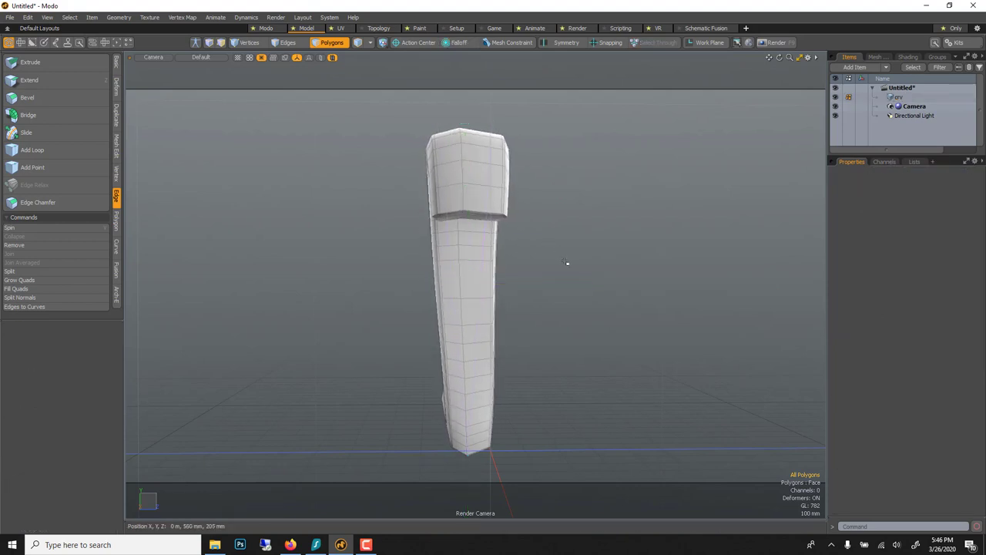
- Turn subdivision on for the tapered 2 and inspect its rounded form from a three-quarter angle
left_click_drag(567, 264, 496, 295, "alt")
key("Tab")
left_click_drag(370, 337, 532, 346, "ctrl+alt")
- Select the finished 2 as an item and delete it from the scene
left_click(332, 44)
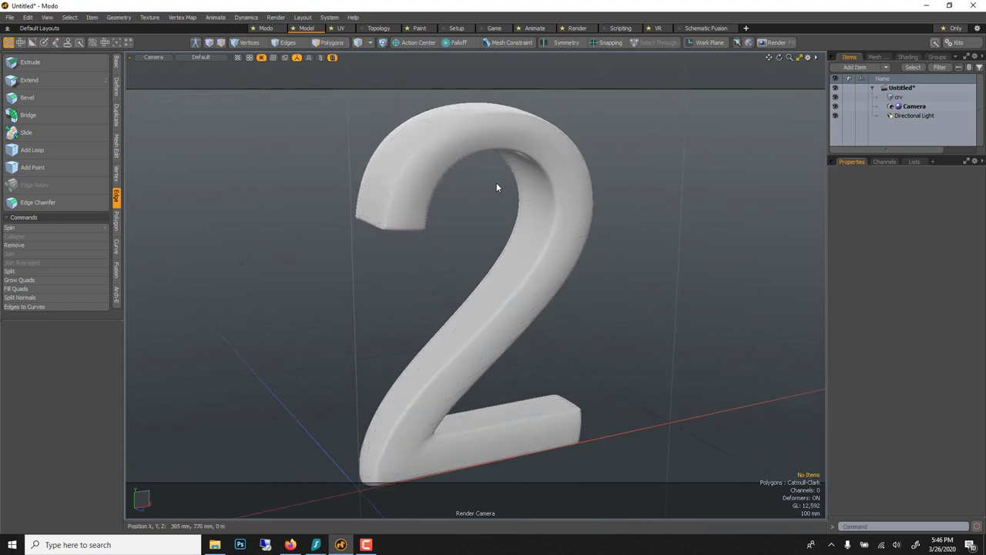
left_click(432, 148)
scroll(432, 151, "down", 2)
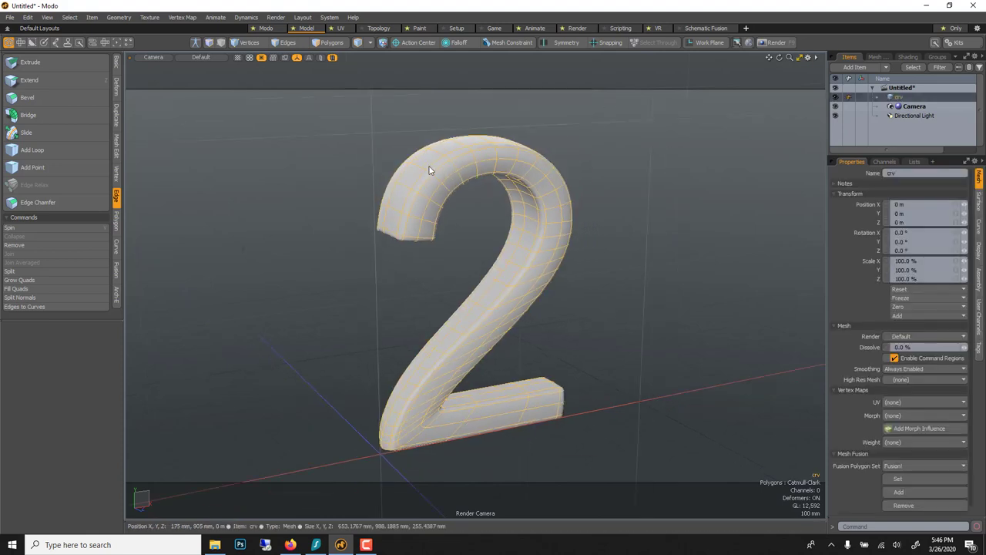
key("Delete")
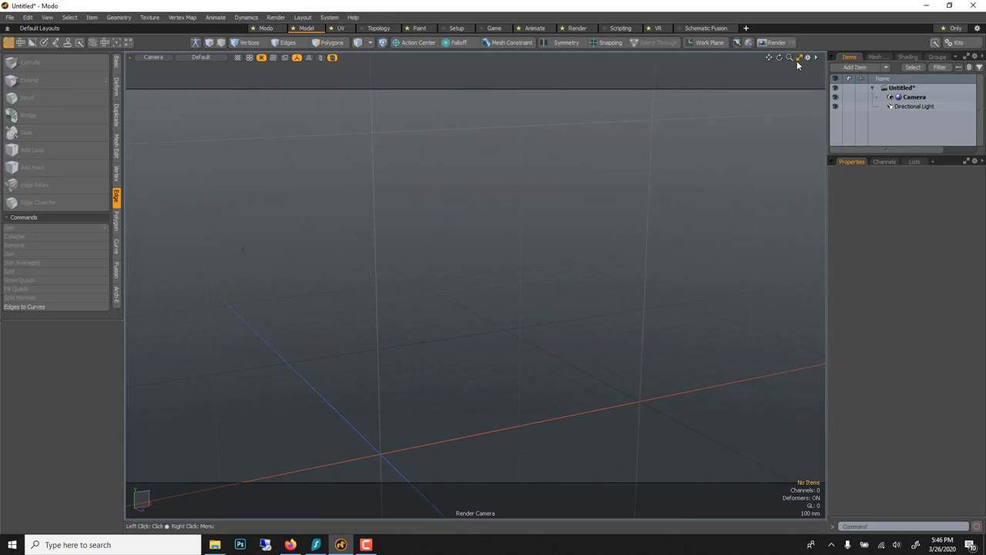
- Show the Front view at full size and add a new empty mesh item
left_click(798, 59)
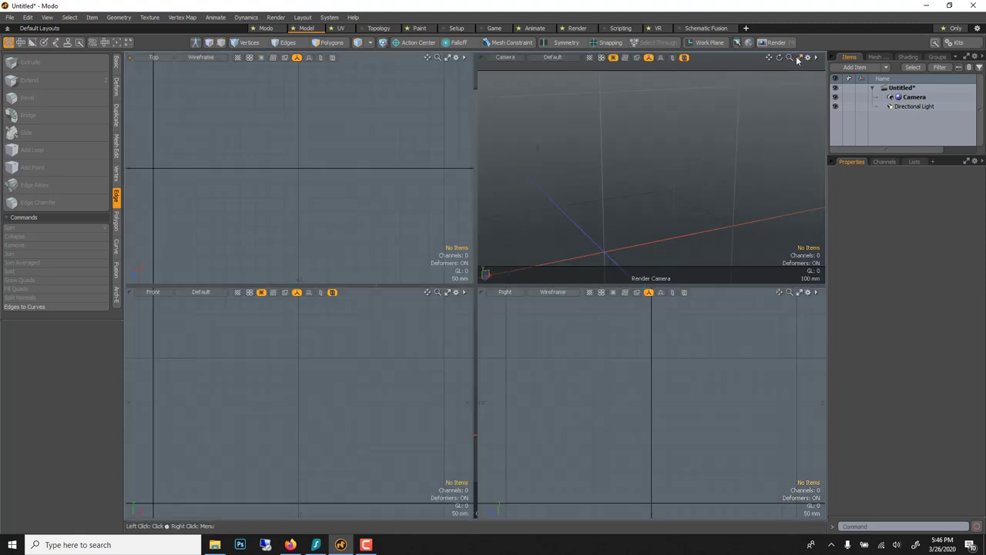
left_click(447, 292)
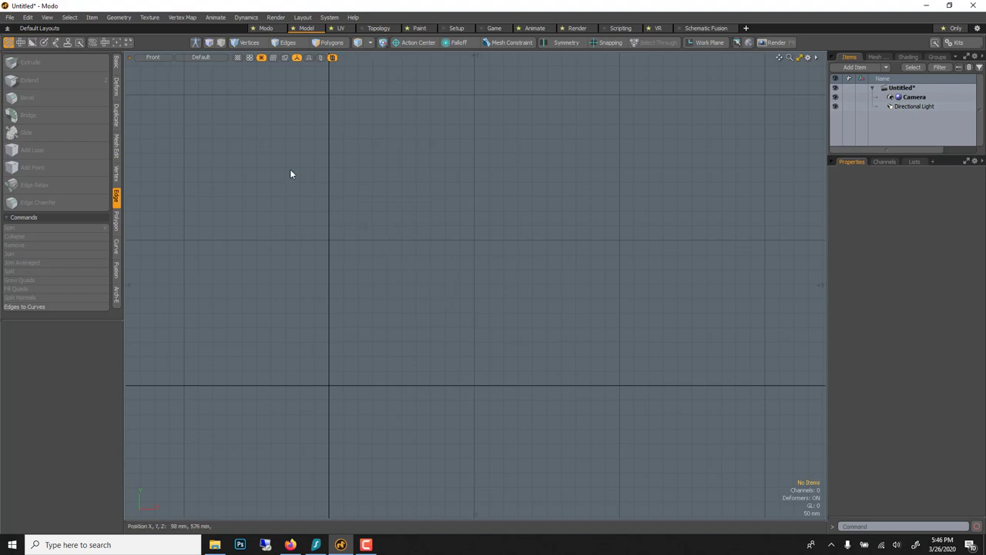
left_click(116, 65)
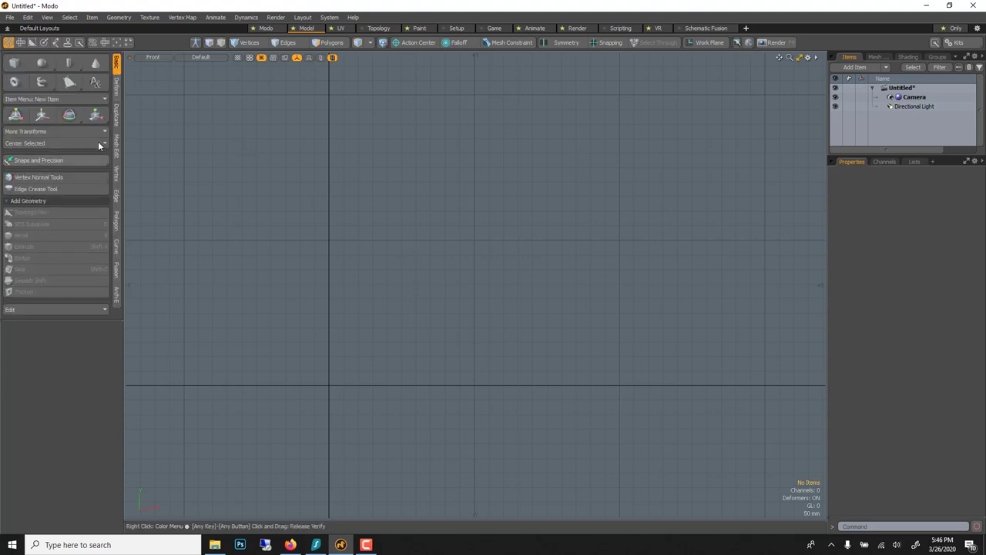
key("n")
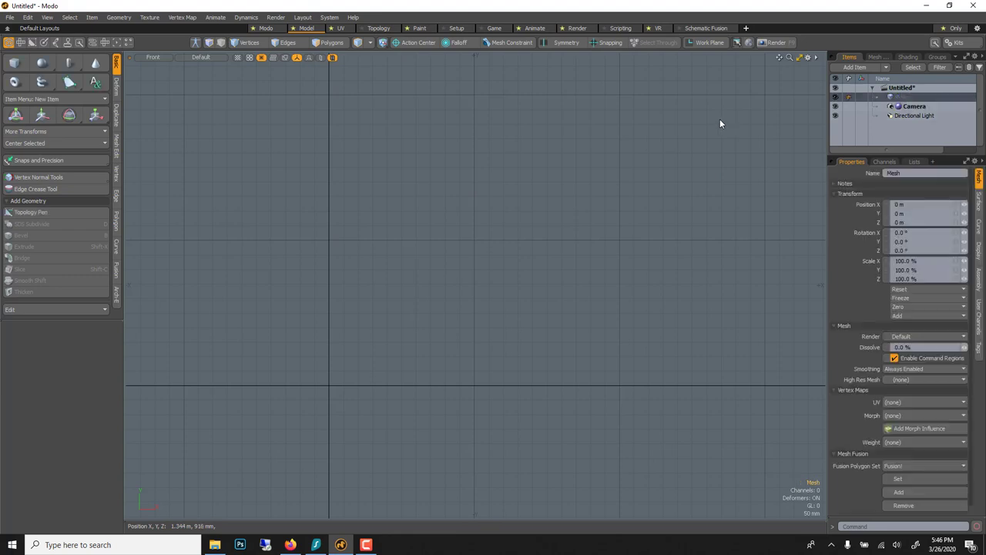
- Place the text 2 at the origin in Arial Normal at 1 m size with Bezier output, then drop the tool
left_click(94, 82)
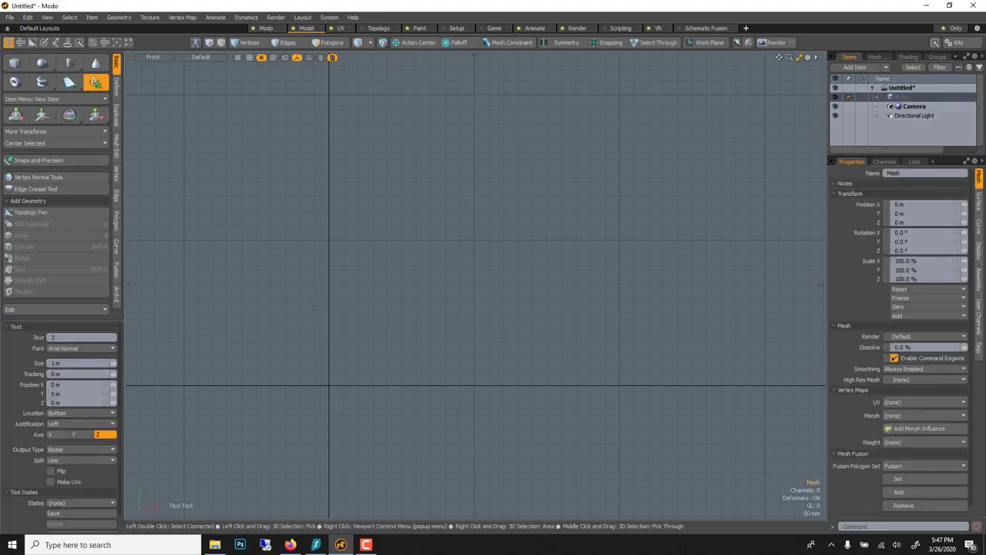
left_click(415, 266)
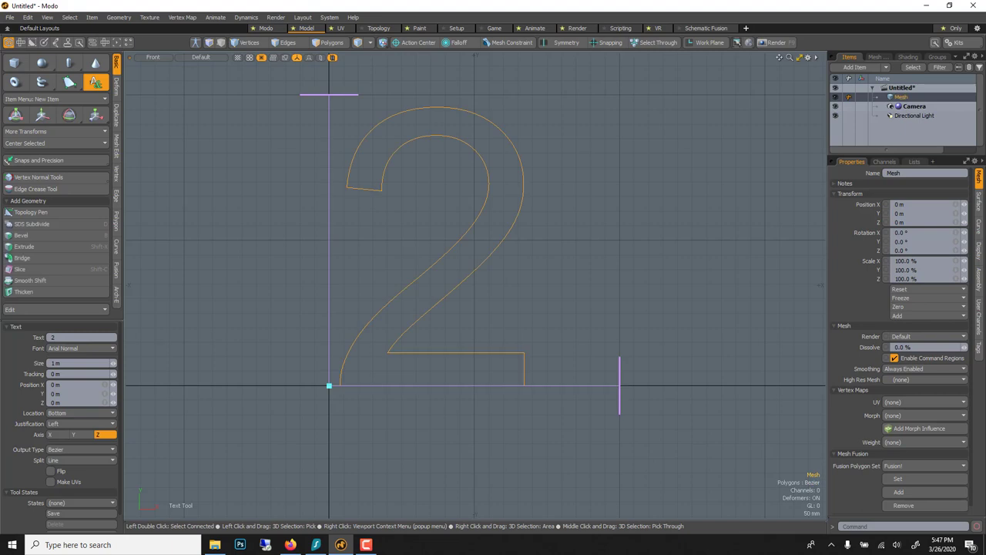
key("q")
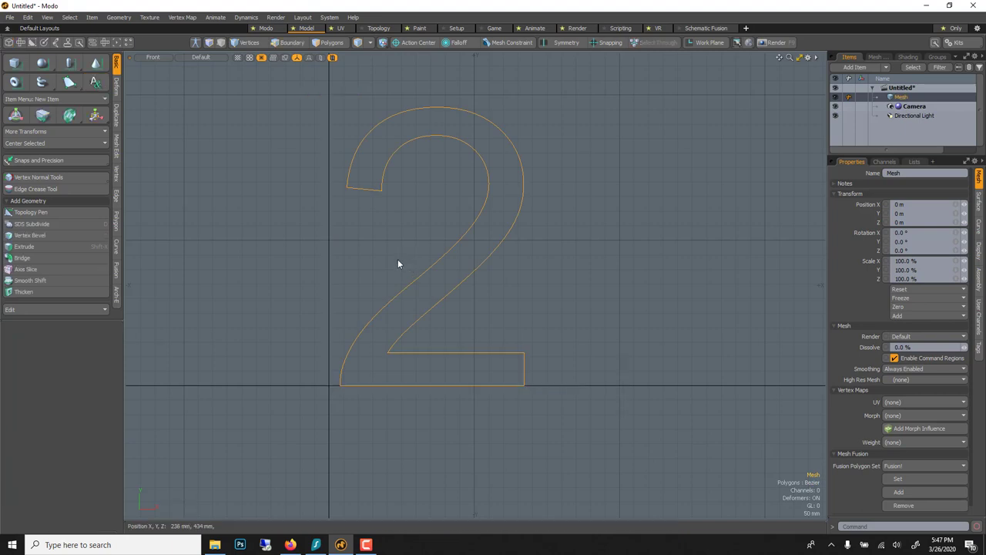
- Undo dropping the Text tool, set its output type to Text Polygon for the 2, and leave the tool
key("ctrl+z")
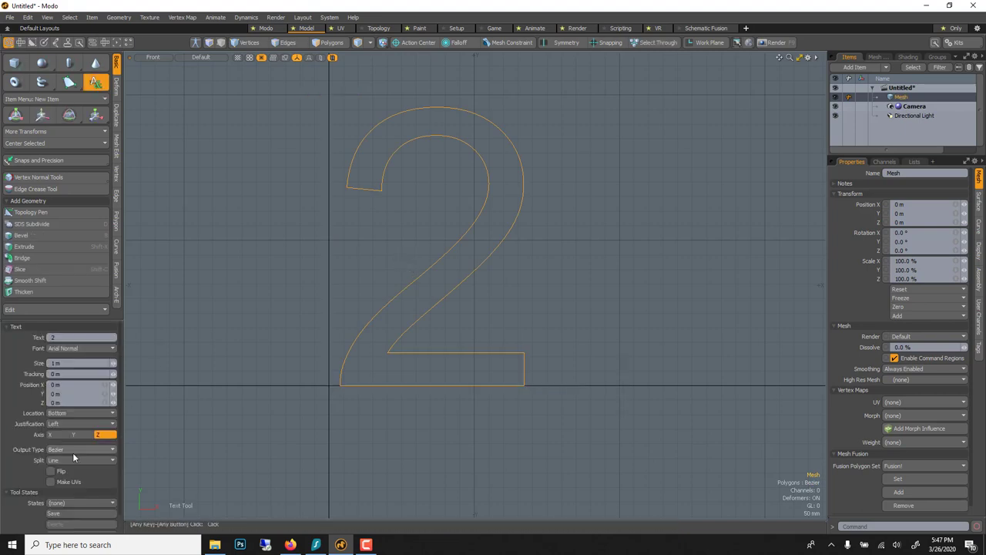
left_click(72, 450)
left_click(72, 441)
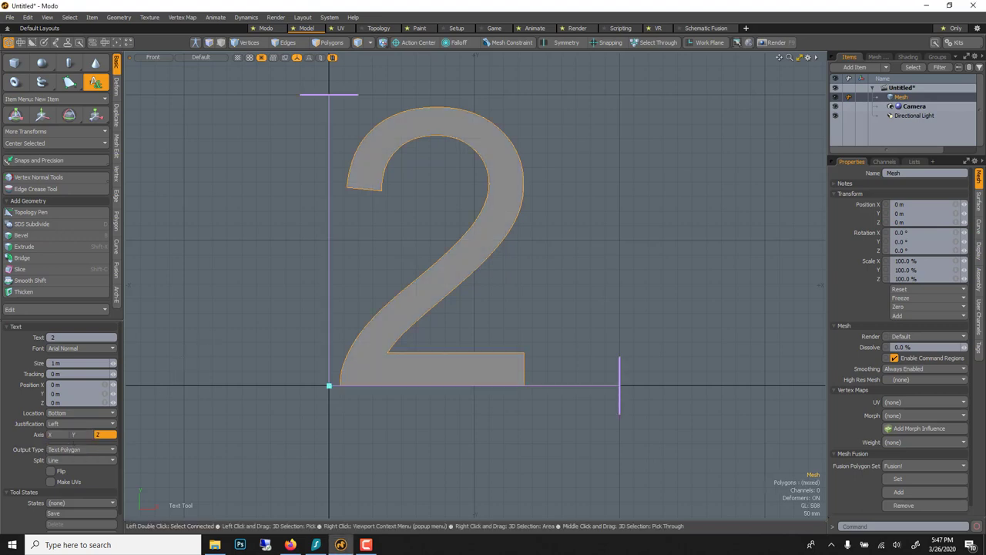
key("space")
scroll(430, 143, "up", 5)
scroll(431, 140, "down", 5)
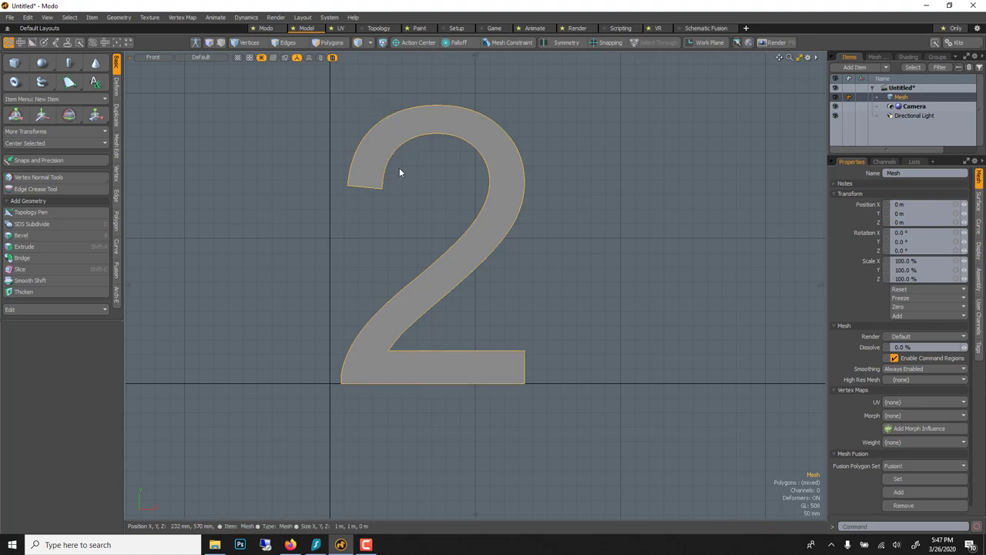
- Cut the 2's polygons with Axis Slice using 20 slices in X and 0 in Y and Z
left_click(330, 43)
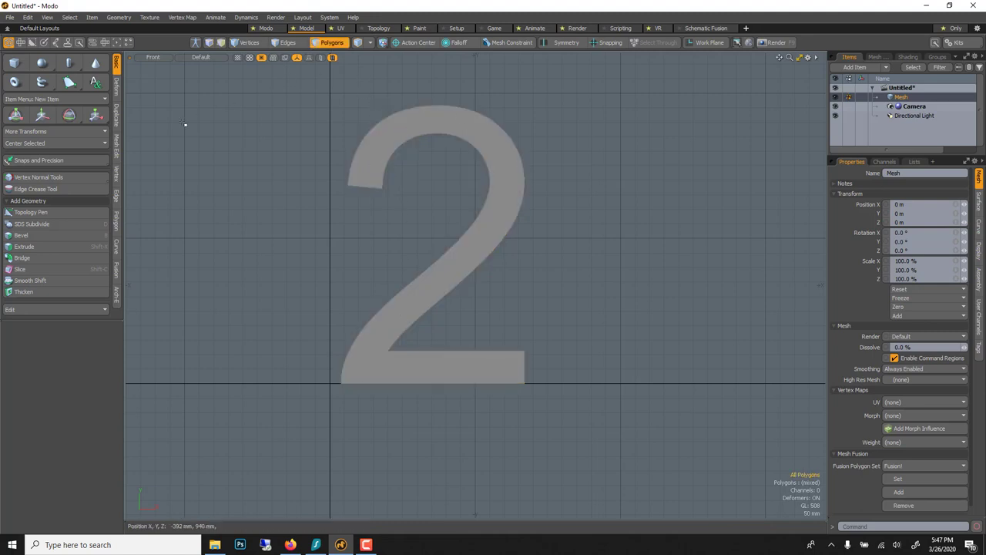
left_click(117, 144)
left_click(44, 150)
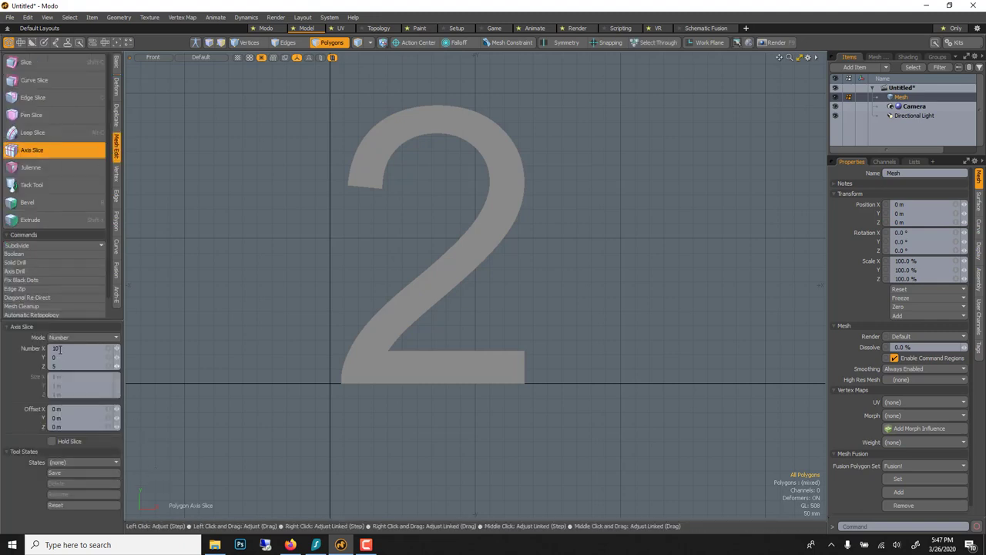
type("20")
key("Return")
left_click(476, 238)
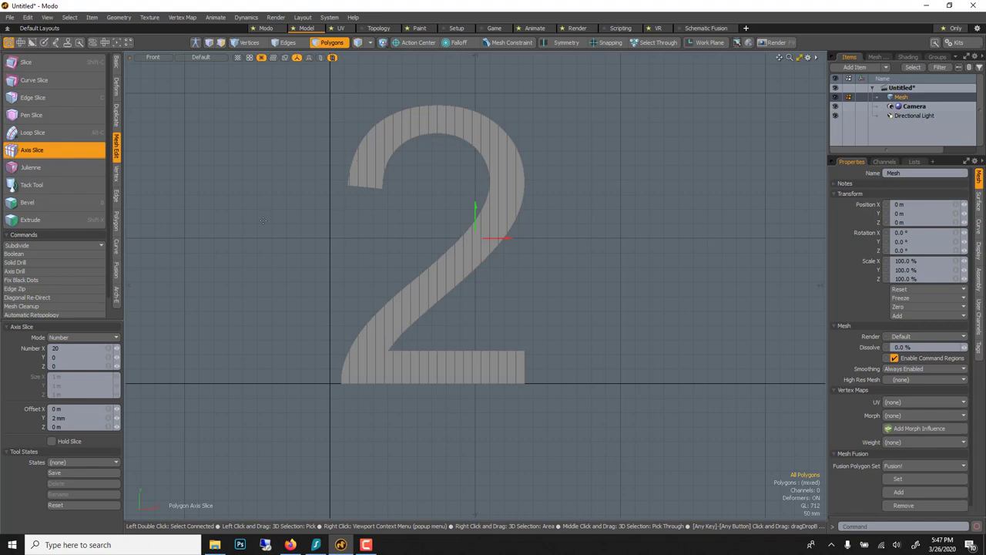
key("q")
scroll(348, 144, "up", 1)
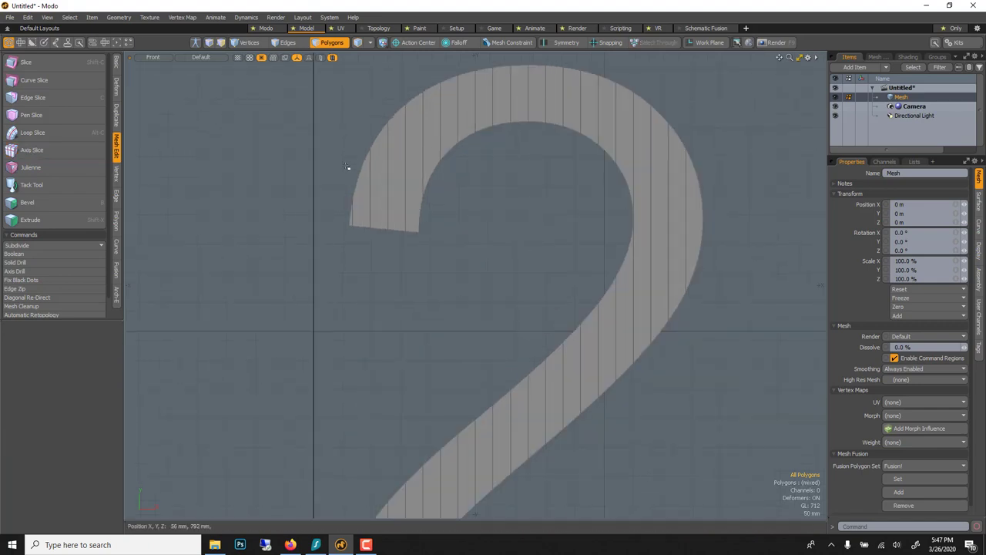
scroll(350, 172, "down", 1)
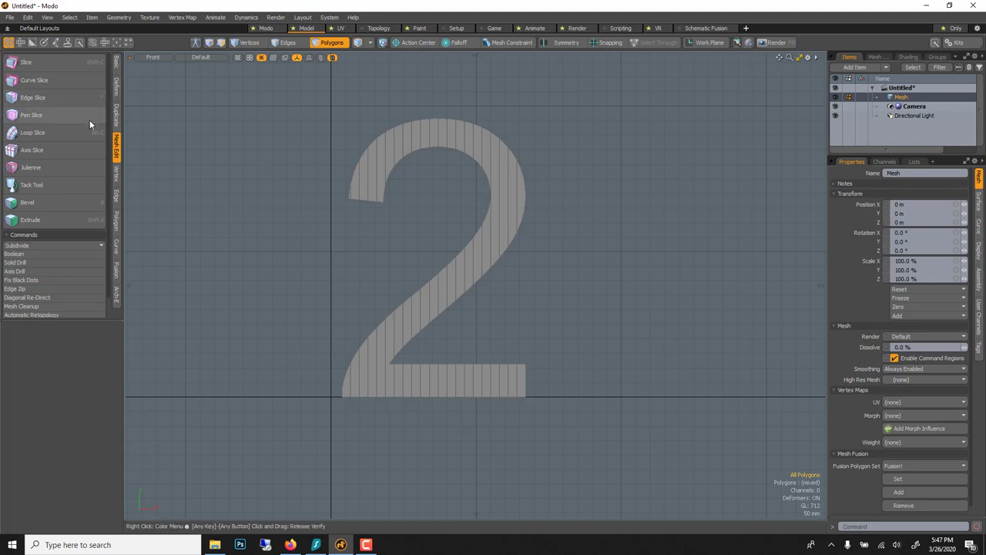
- Use Pen Slice to make three roughly horizontal cuts across the top arc of the 2
left_click(67, 113)
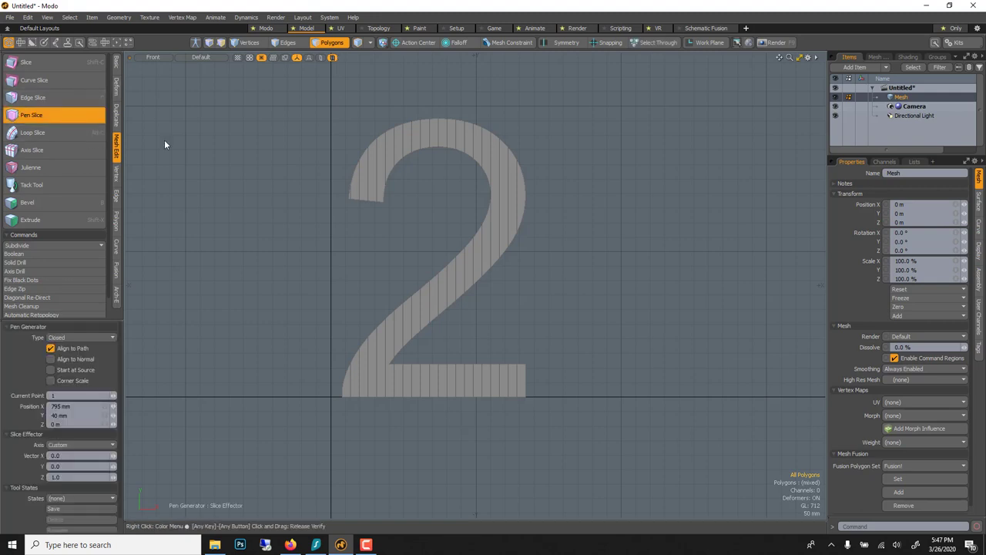
scroll(458, 136, "up", 3)
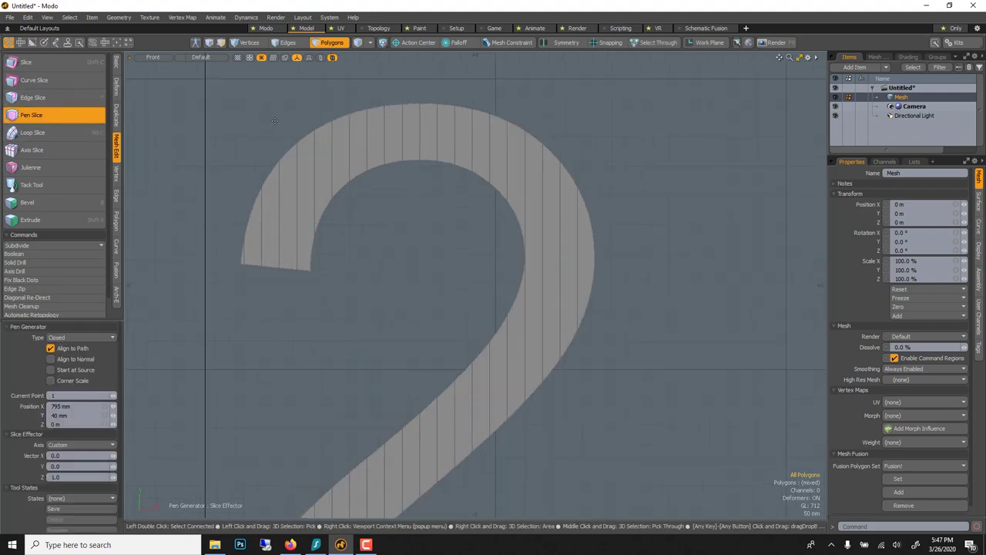
left_click(275, 121)
left_click_drag(600, 117, 598, 119)
key("shift")
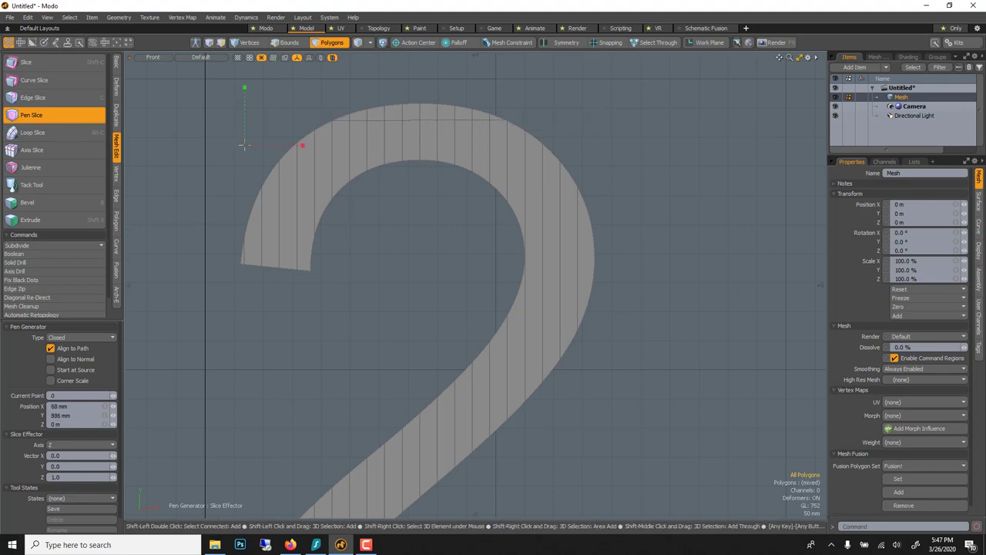
left_click_drag(589, 145, 590, 142)
key("shift")
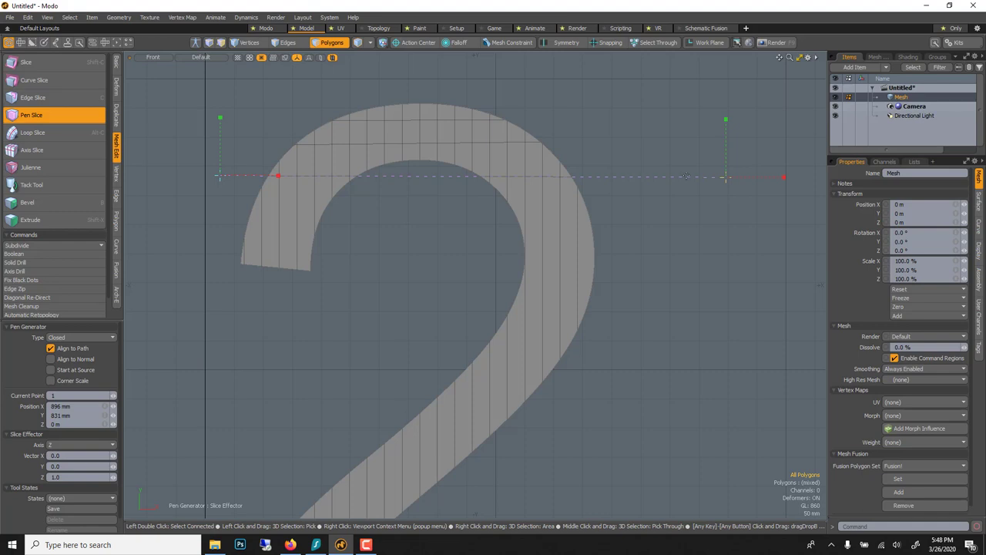
- Add two more near-horizontal pen slices across both the hook end and the outer curve of the 2
left_click(201, 206)
left_click_drag(728, 203, 746, 219)
left_click(185, 250)
left_click(642, 246)
left_click_drag(641, 245, 643, 244)
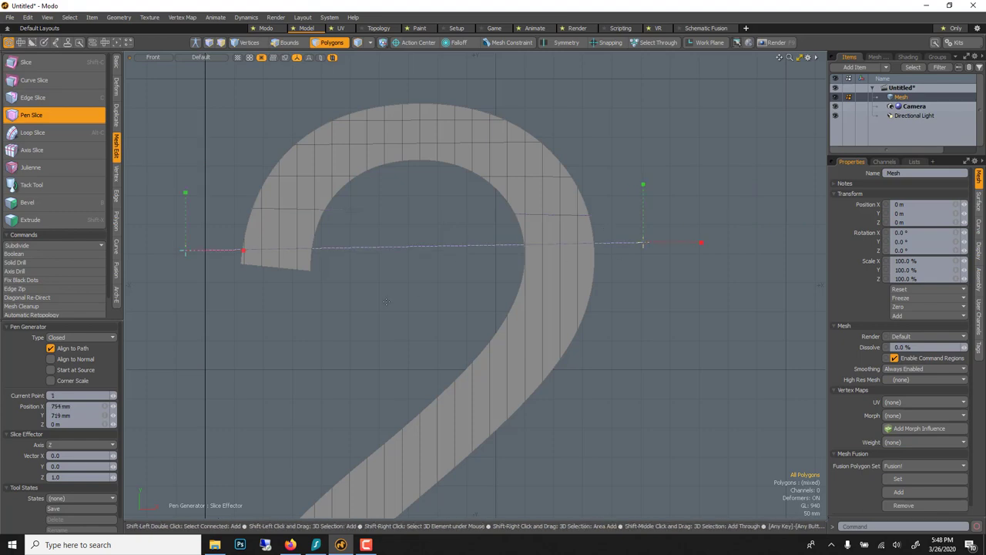
- Slice the descending outer curve of the 2 twice more below the hook end, then drop Pen Slice
left_click(413, 295)
left_click(639, 289)
left_click_drag(639, 288, 651, 294)
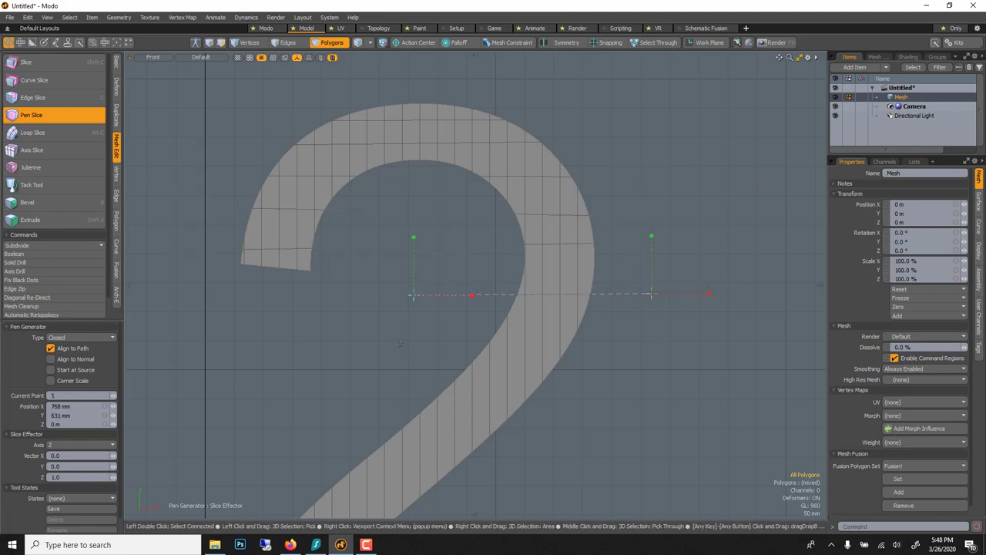
left_click(429, 330, "shift")
left_click_drag(632, 324, 636, 332)
key("space")
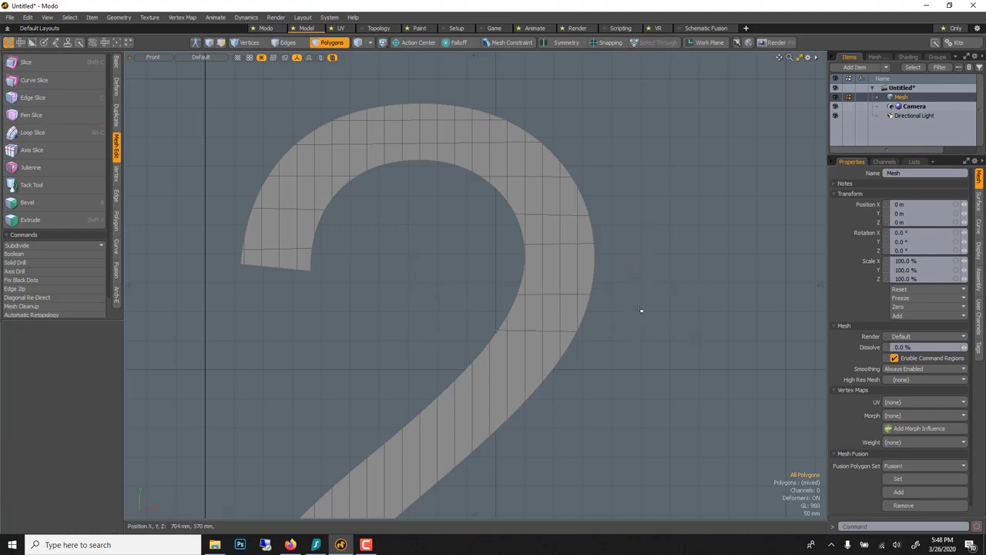
- Show the sliced 2 in the full-size camera view and select its mesh item
left_click(799, 61)
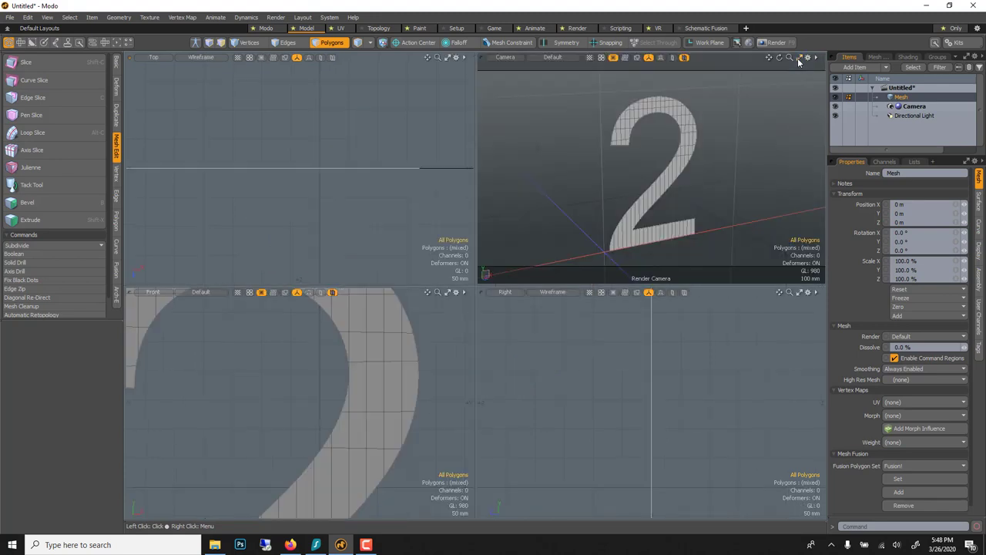
left_click(799, 61)
scroll(585, 143, "up", 2)
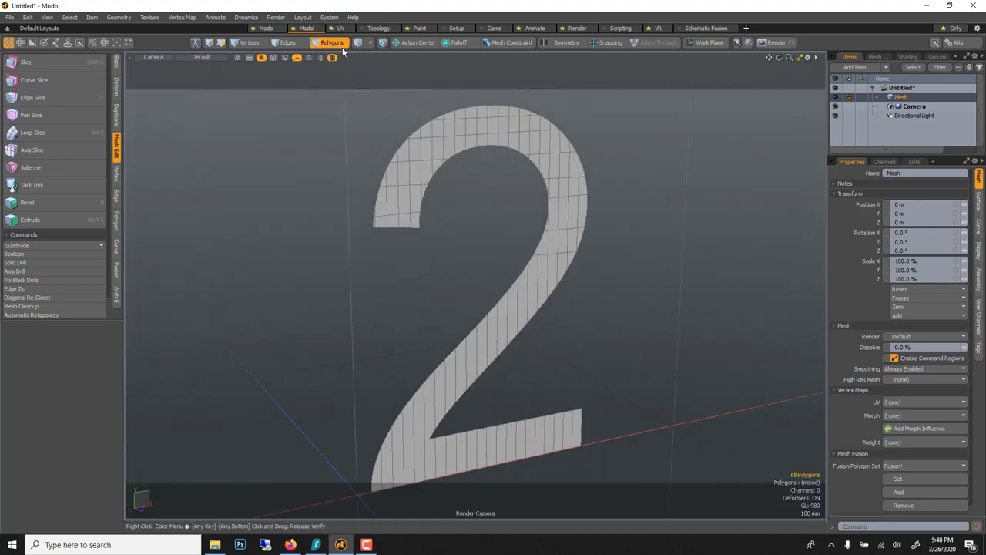
key("5")
left_click(443, 125)
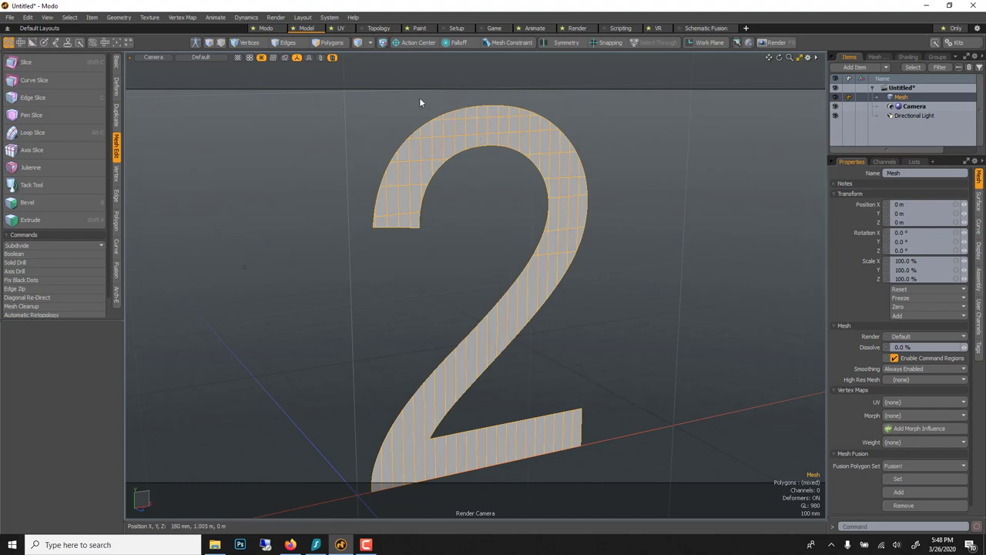
- Try to select the connected polygons at the top of the 2's arc, then leave the Bezier curve editing
left_click(332, 42)
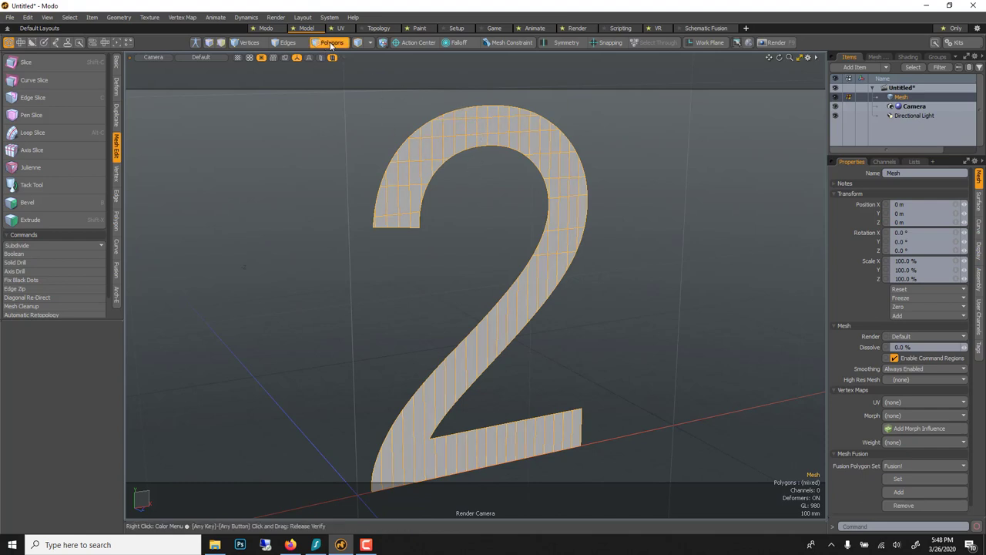
double_click(513, 112)
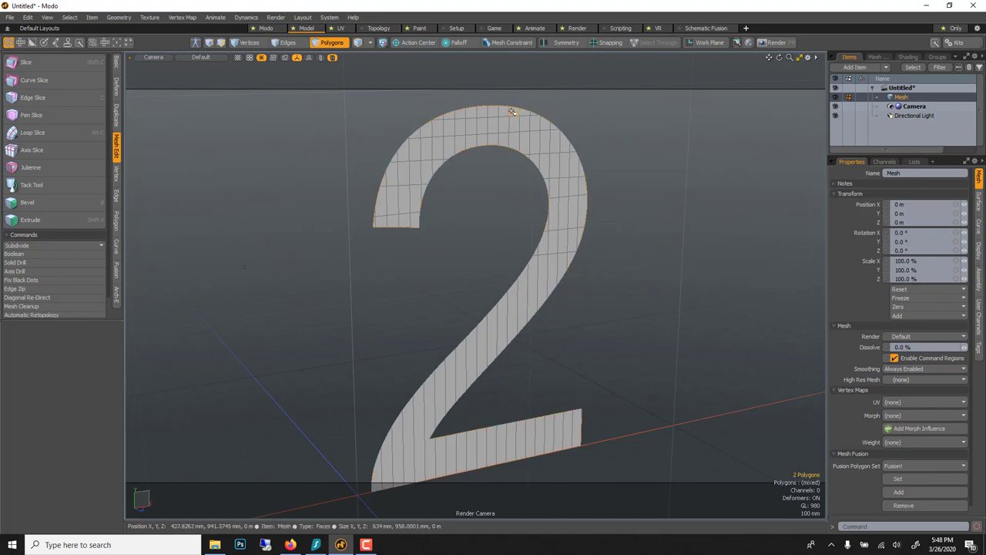
left_click(513, 111)
double_click(532, 114)
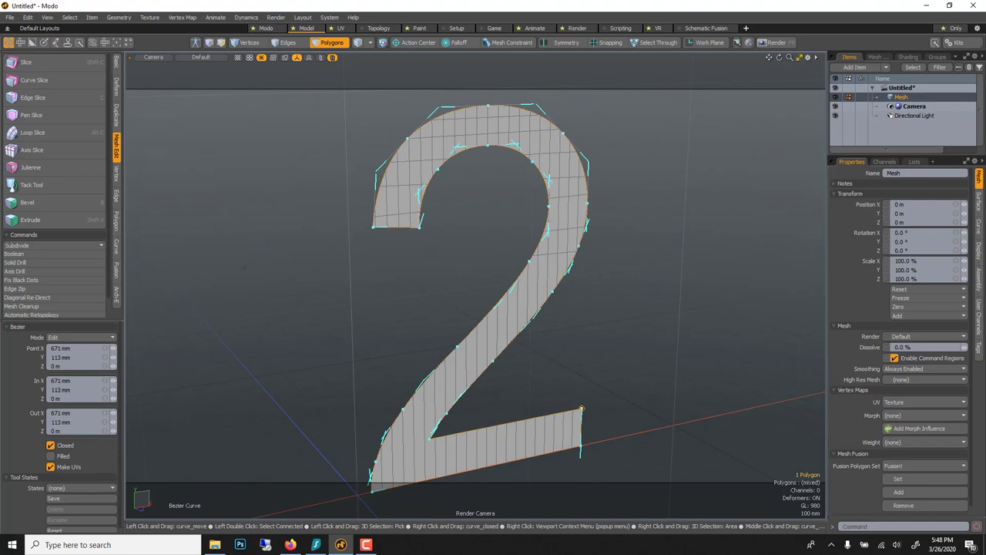
key("space")
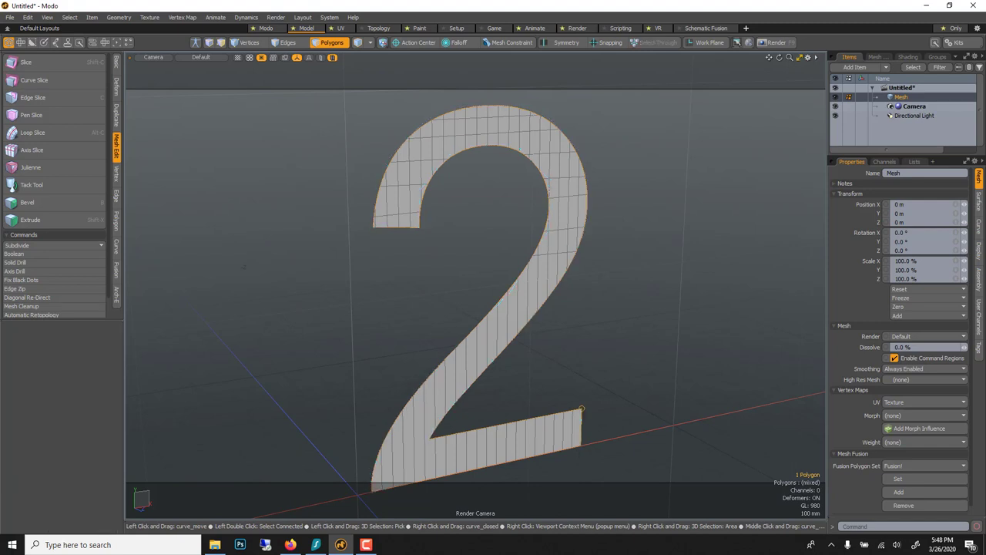
- Try to extend a polygon selection near the top of the arc into a loop, dismiss the message and deselect
left_click(528, 112, "shift")
key("l")
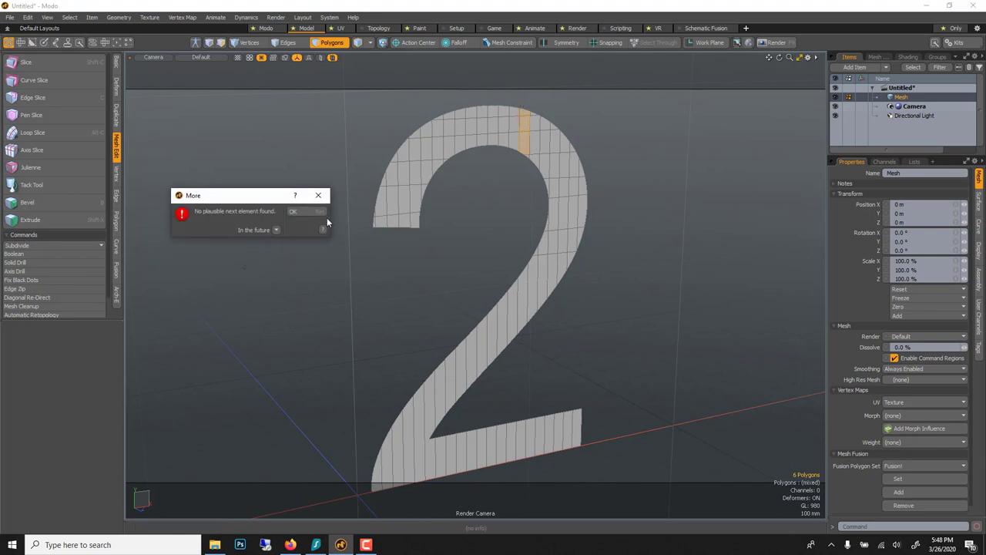
left_click(324, 216)
scroll(478, 123, "up", 4)
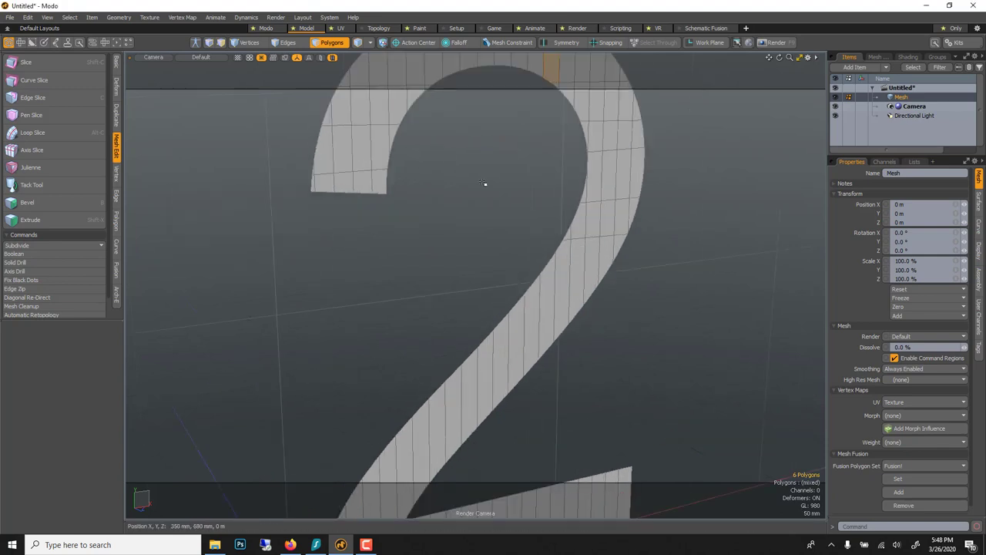
left_click_drag(484, 183, 473, 242, "alt+shift")
left_click(550, 185)
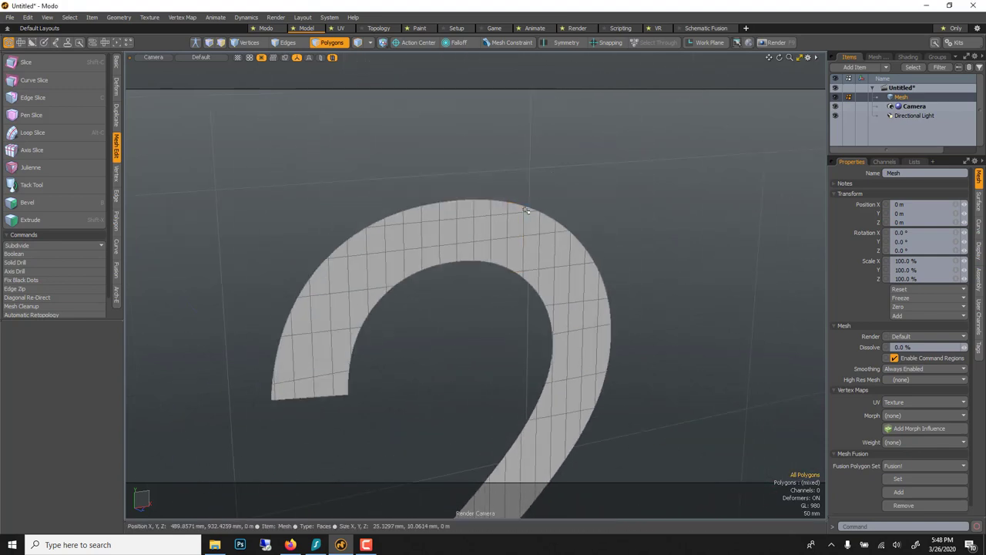
- Try to grow a selection from neighbouring polygons at the arc's upper edge with Select More, then clear the selection
double_click(525, 210)
scroll(527, 210, "up", 3)
key("space")
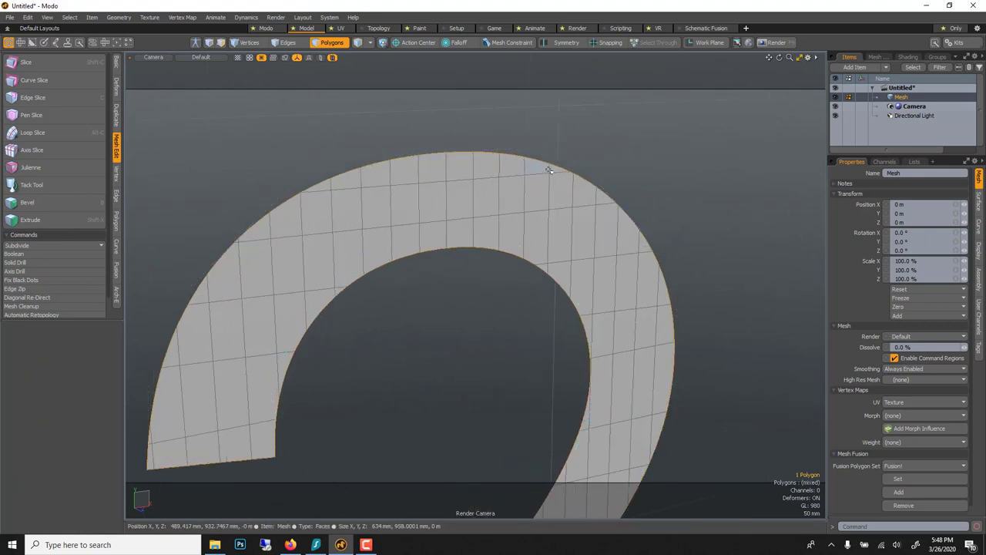
left_click_drag(556, 171, 538, 168)
key("Up")
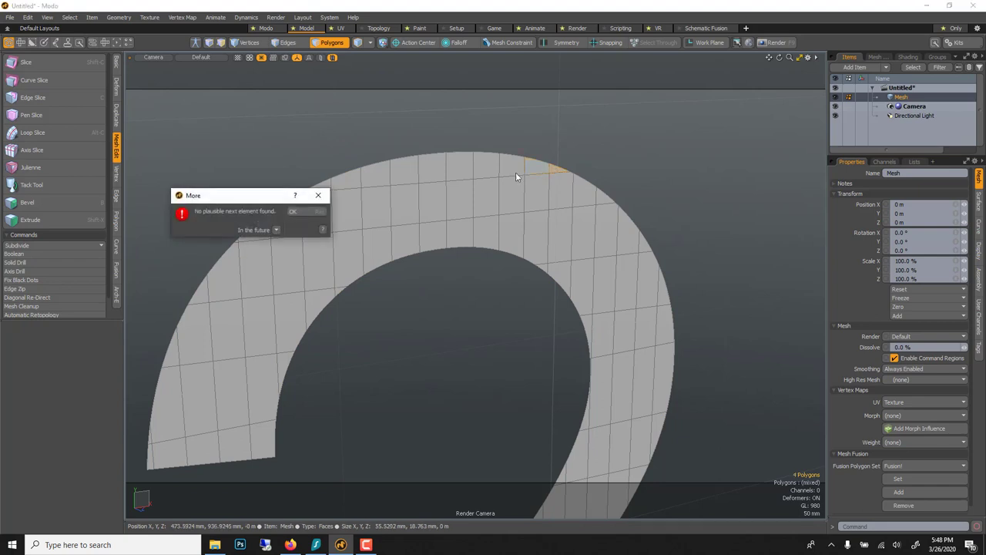
left_click(298, 212)
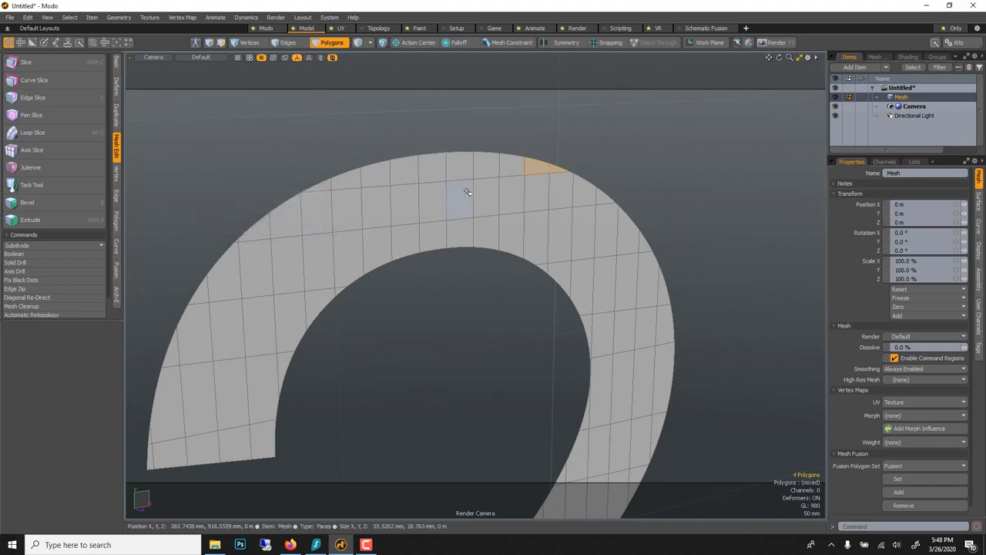
key("Right")
key("Right")
key("Right")
key("Escape")
- Select the topmost band of polygons on the 2's arc, cut it, and paste it into a new mesh item
mouse_move(324, 185)
left_mouse_down()
mouse_move(473, 160)
mouse_move(550, 167)
mouse_move(518, 165)
left_mouse_up()
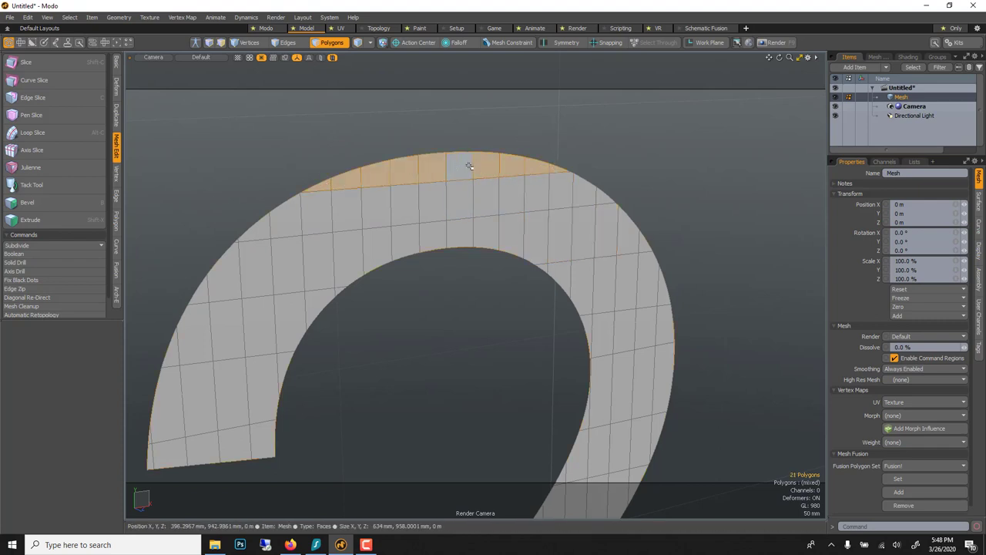
key("Delete")
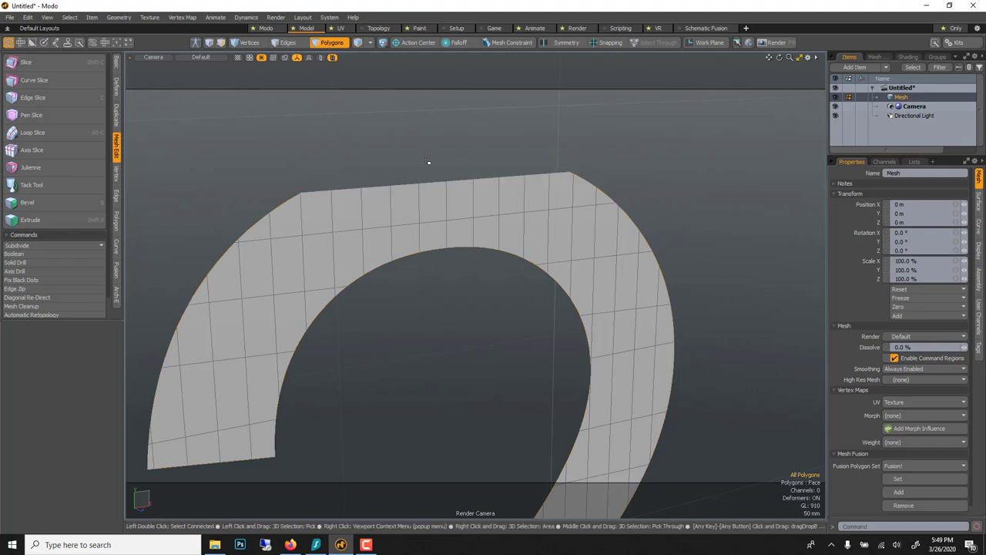
key("n")
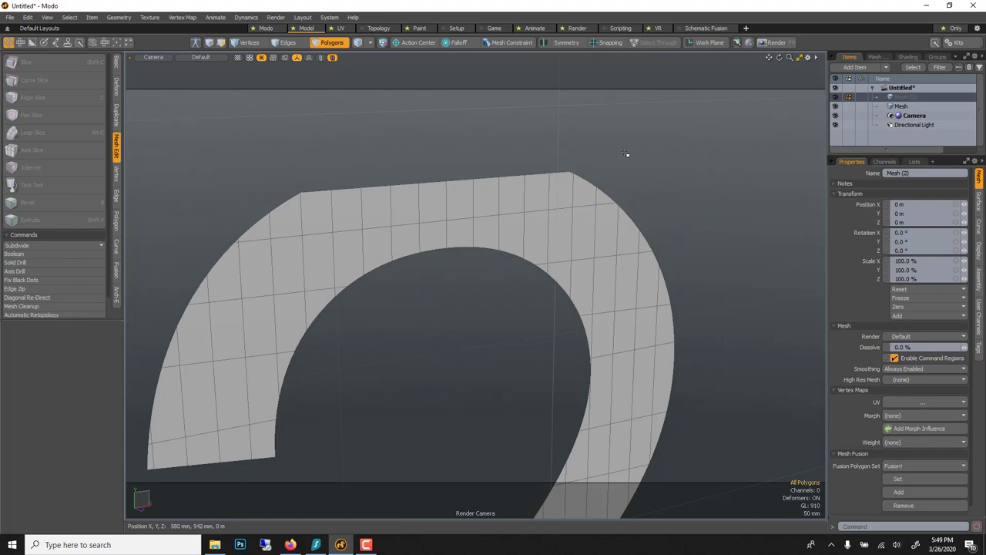
key("ctrl+v")
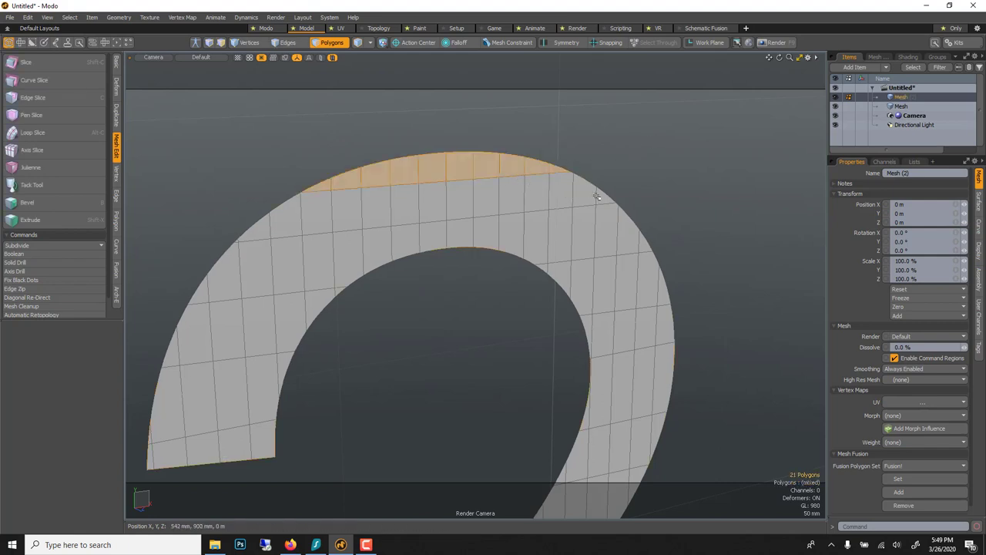
- Cut the second band of polygons from the original mesh and paste it into another new mesh item
left_click(915, 106)
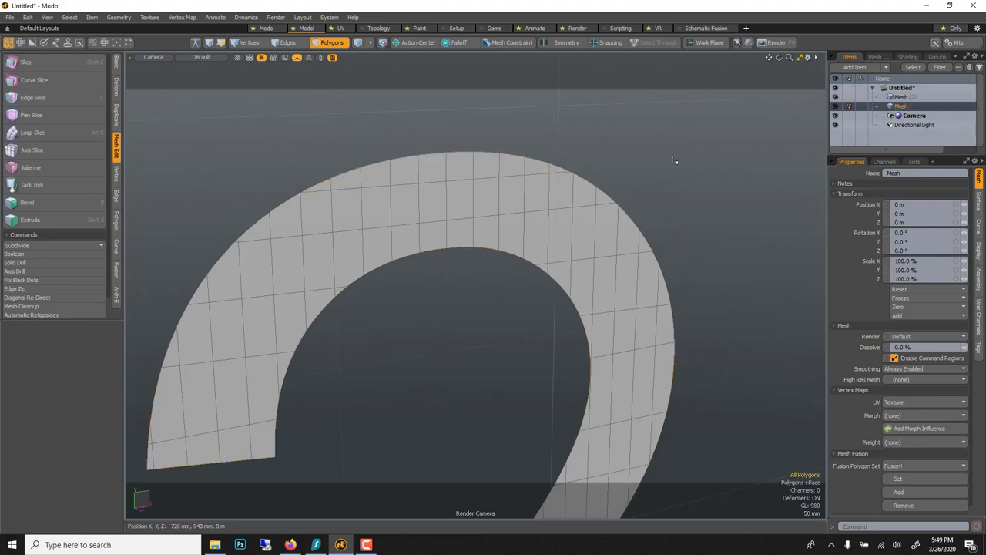
left_click_drag(599, 194, 263, 228)
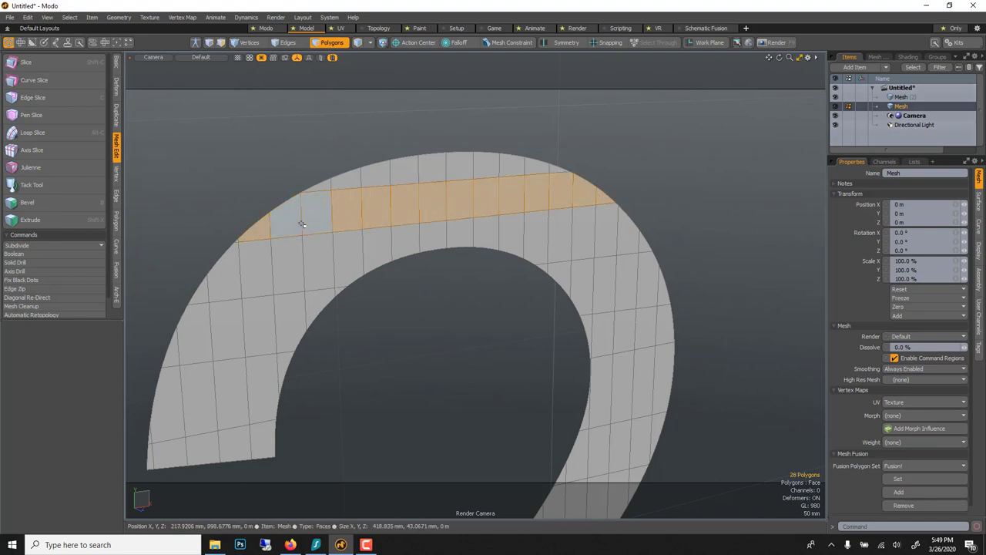
key("Delete")
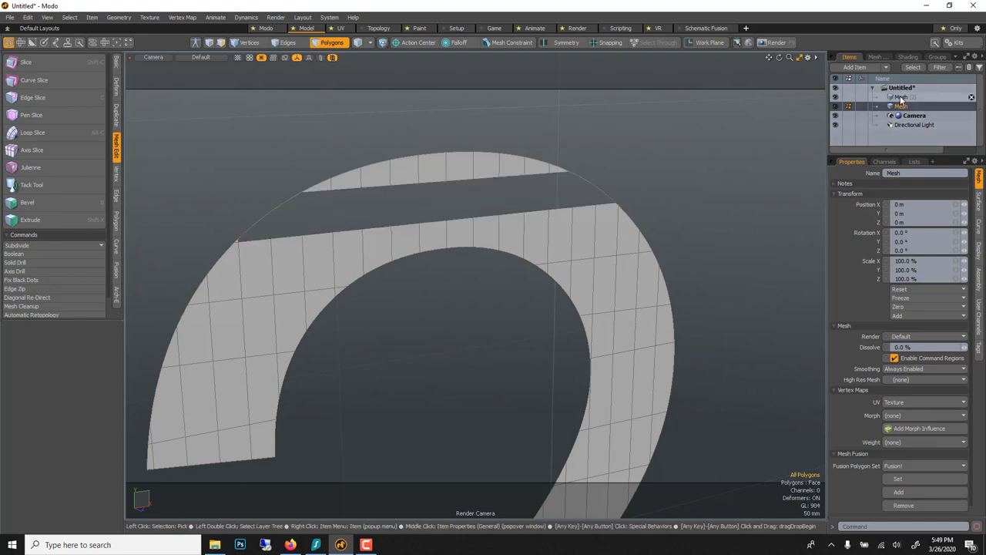
key("n")
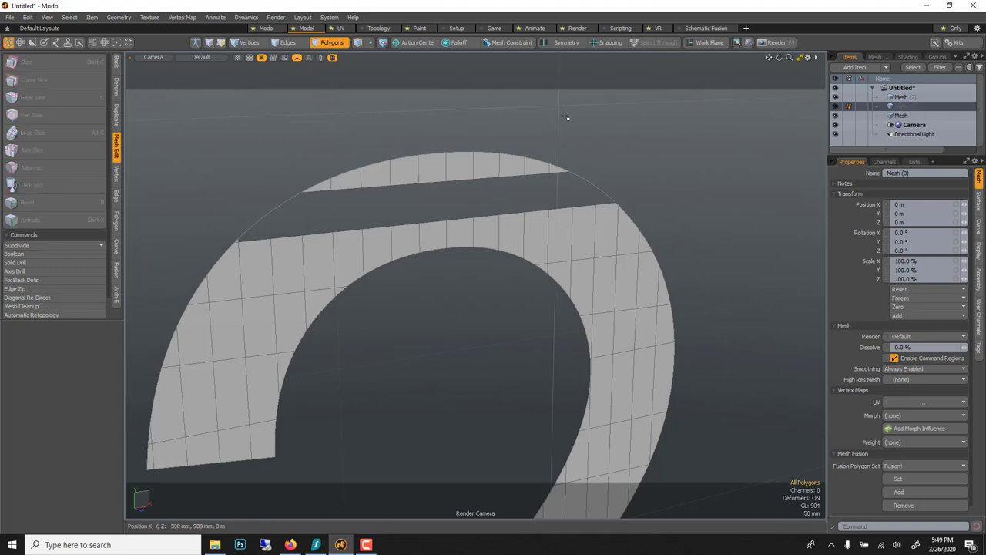
key("ctrl+v")
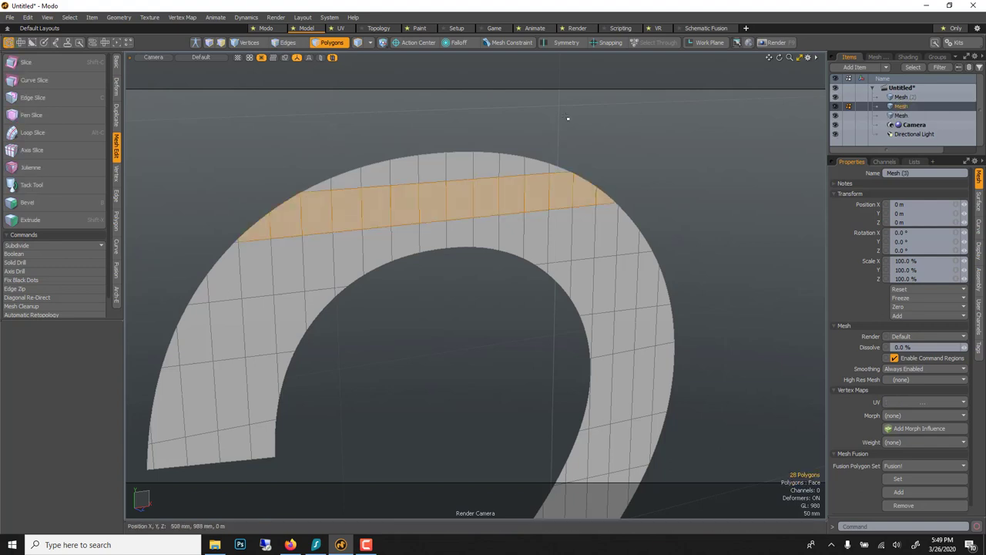
- Move the third band, spanning the arc along the top of the inner curve, from the original mesh into its own new mesh item
left_click(899, 116)
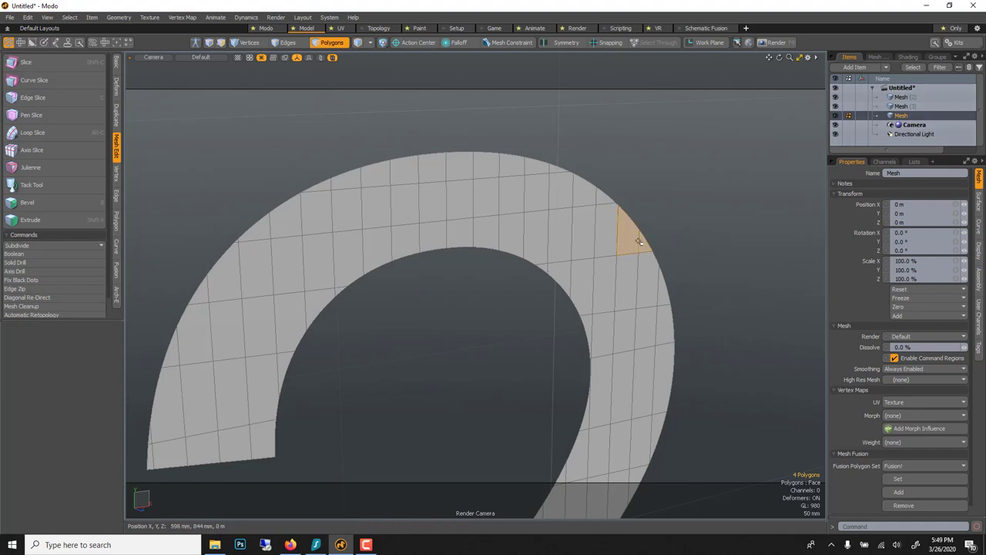
mouse_move(639, 242)
left_mouse_down()
mouse_move(546, 225)
mouse_move(454, 226)
mouse_move(232, 263)
left_mouse_up()
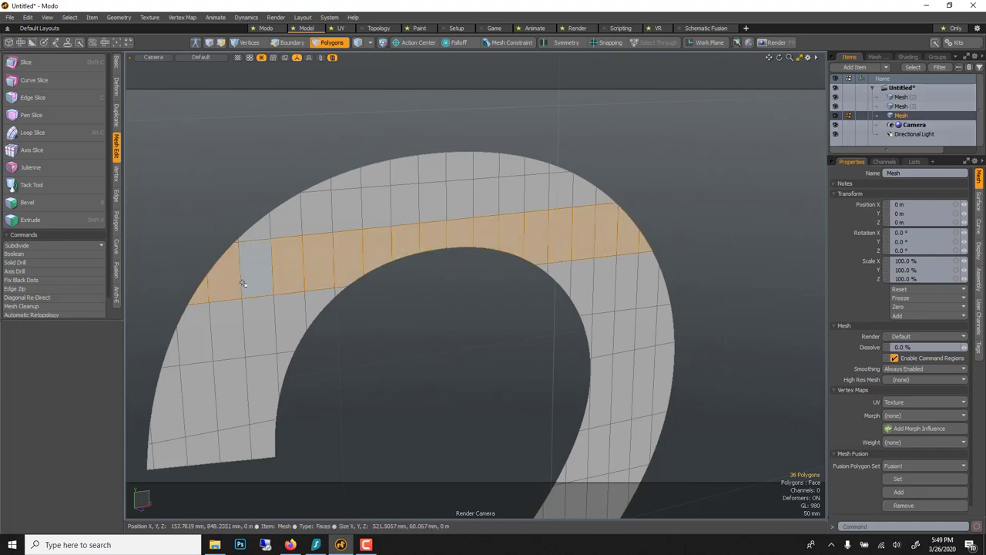
key("ctrl+x")
key("n")
key("ctrl+v")
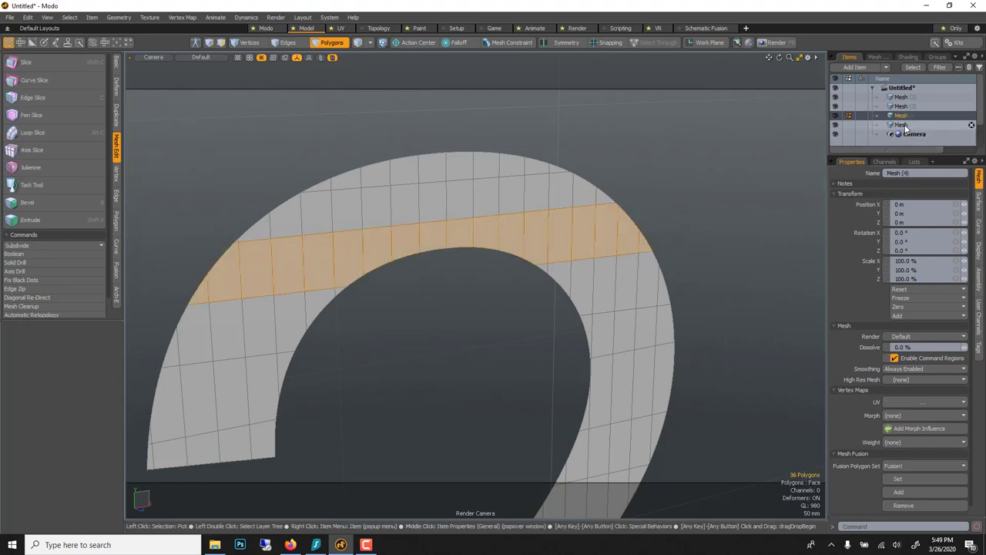
- Cut the fourth band's polygons on both sides of the arc and paste them into a new mesh item
left_click_drag(658, 285, 543, 270)
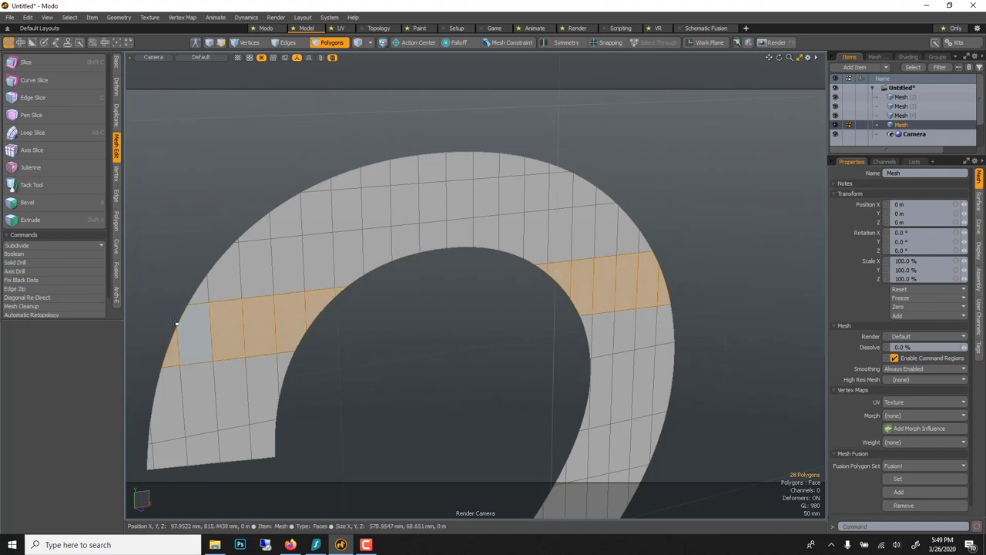
key("ctrl+x")
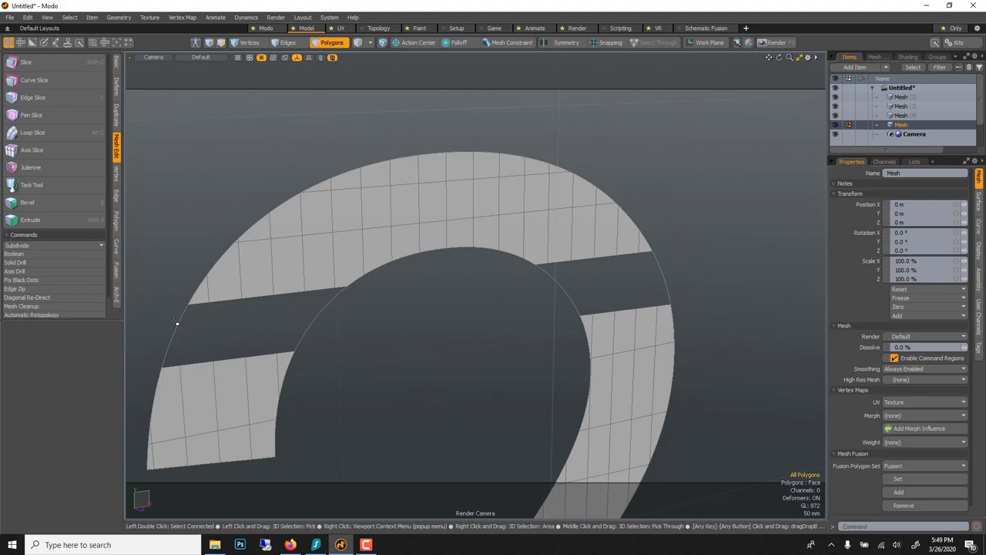
key("n")
key("ctrl+v")
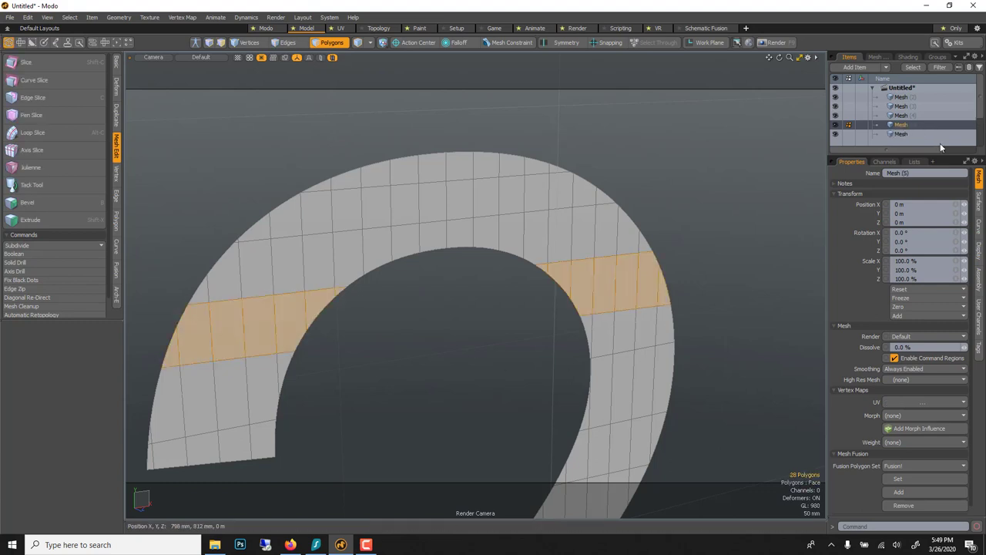
- Select the fifth band on both sides of the arc in the original mesh, including missed slivers, and move it into a new mesh item
left_click(937, 134)
left_click_drag(708, 322, 571, 338)
mouse_move(315, 370)
left_mouse_down("shift")
mouse_move(224, 392)
mouse_move(158, 390)
left_mouse_up("shift")
key("Delete")
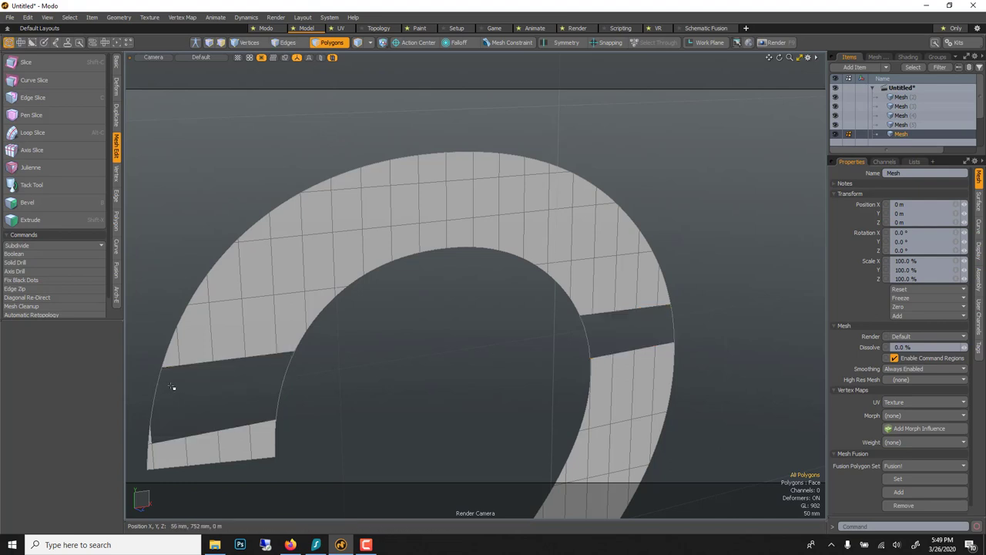
key("ctrl+z")
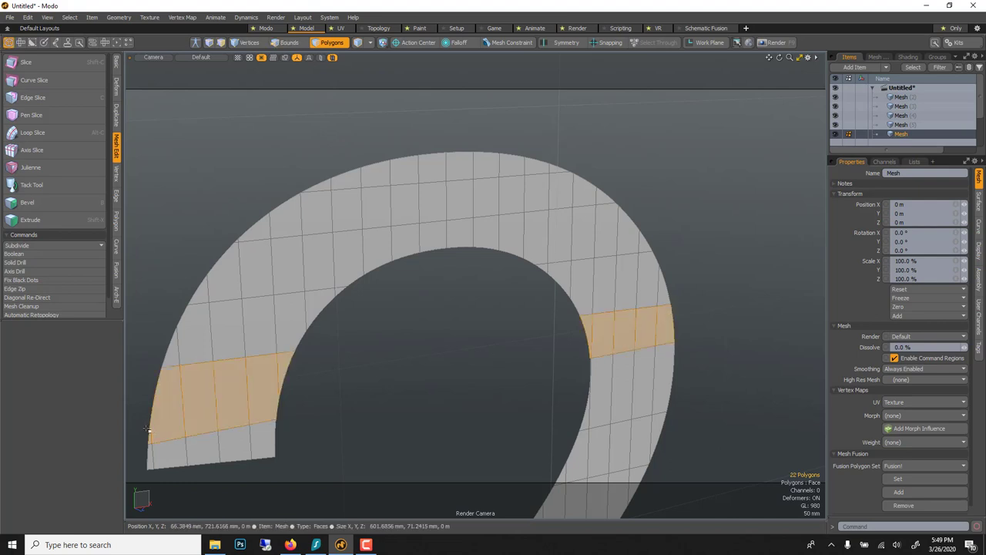
key("Delete")
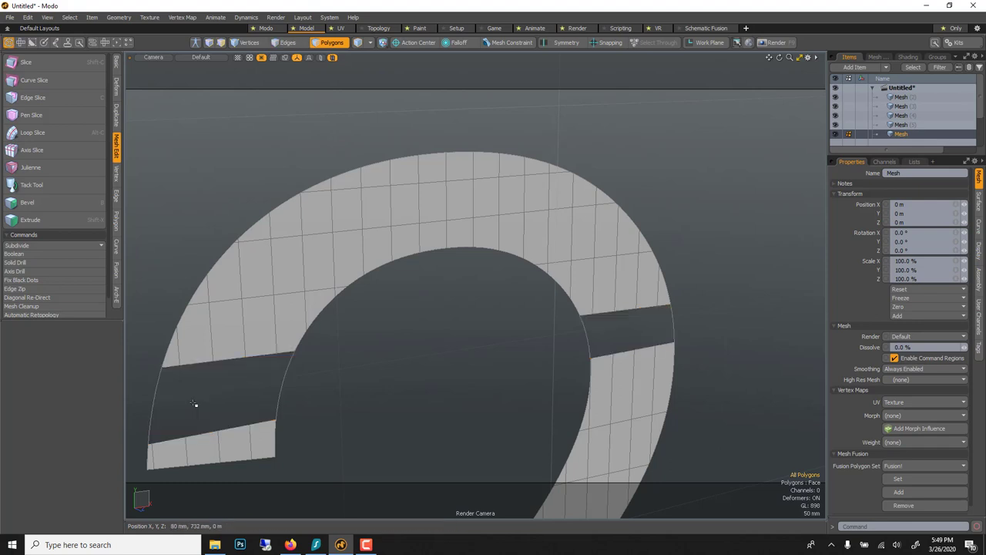
key("n")
key("ctrl+z")
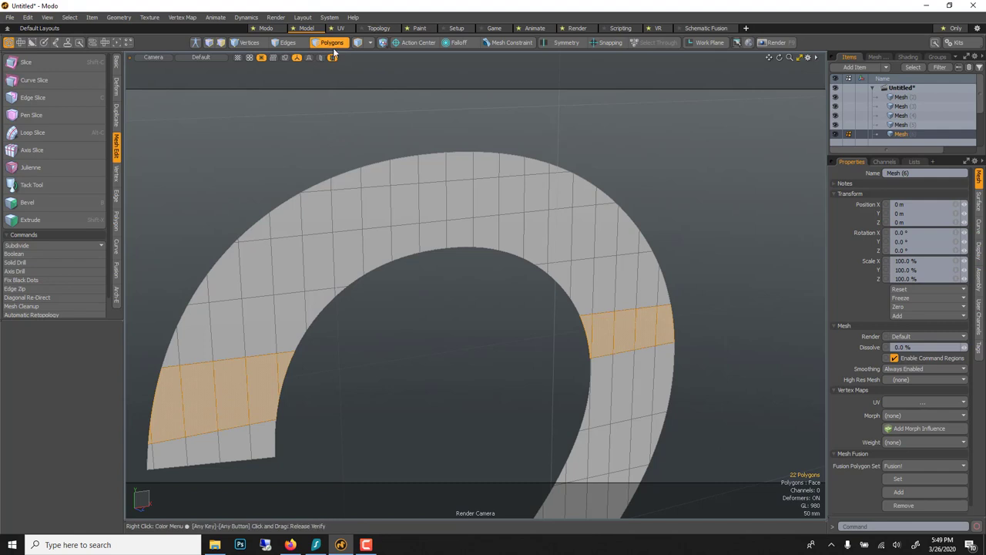
- Select the mesh item Mesh (2) and start Bend with its centre at about X 250 mm, Y 1 m, Z -1 mm
left_click(917, 97)
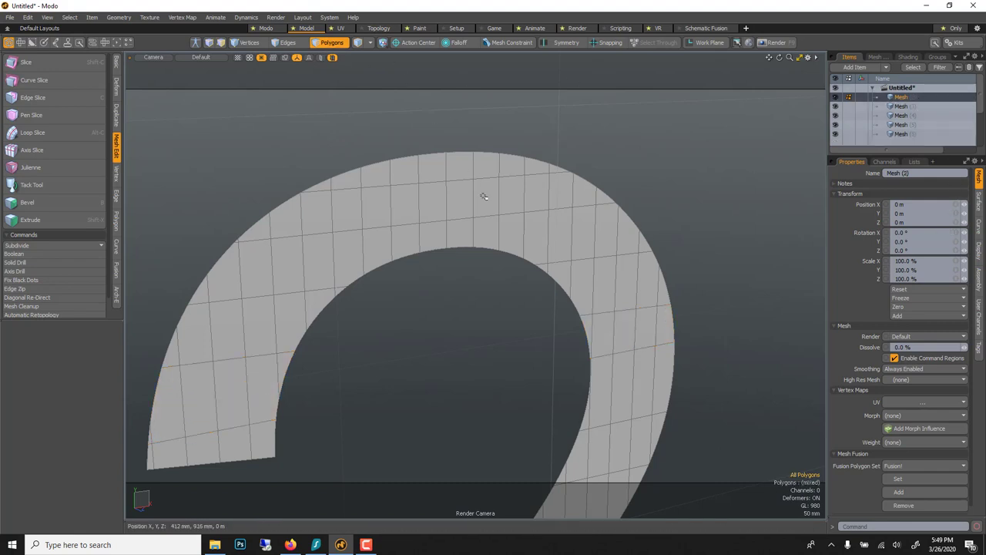
left_click_drag(498, 309, 481, 221, "alt")
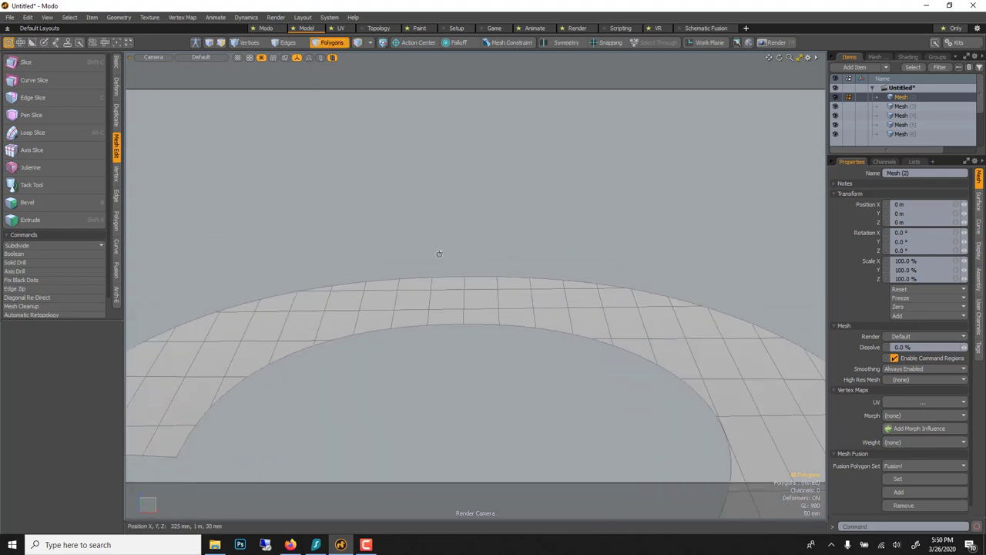
left_click_drag(447, 255, 453, 229, "alt")
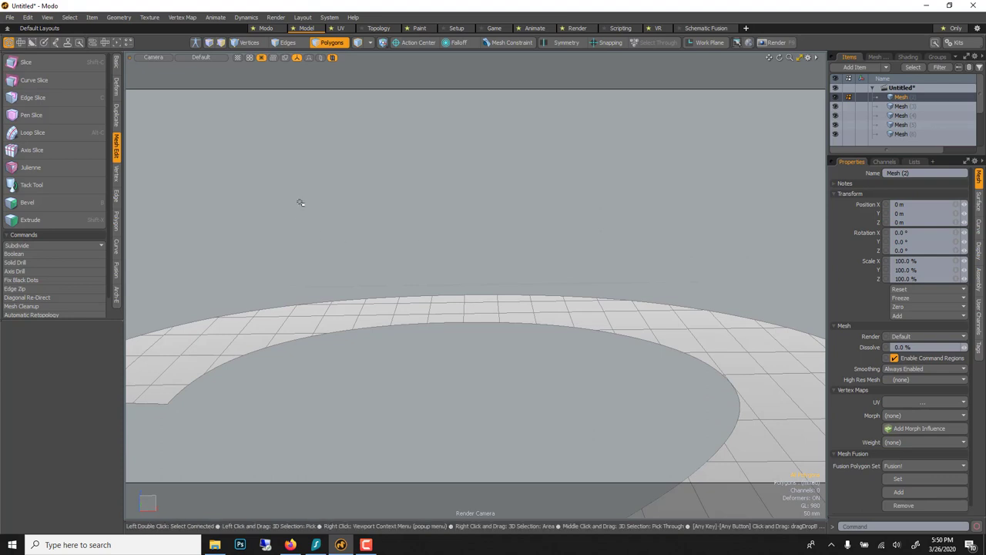
key("ctrl+z")
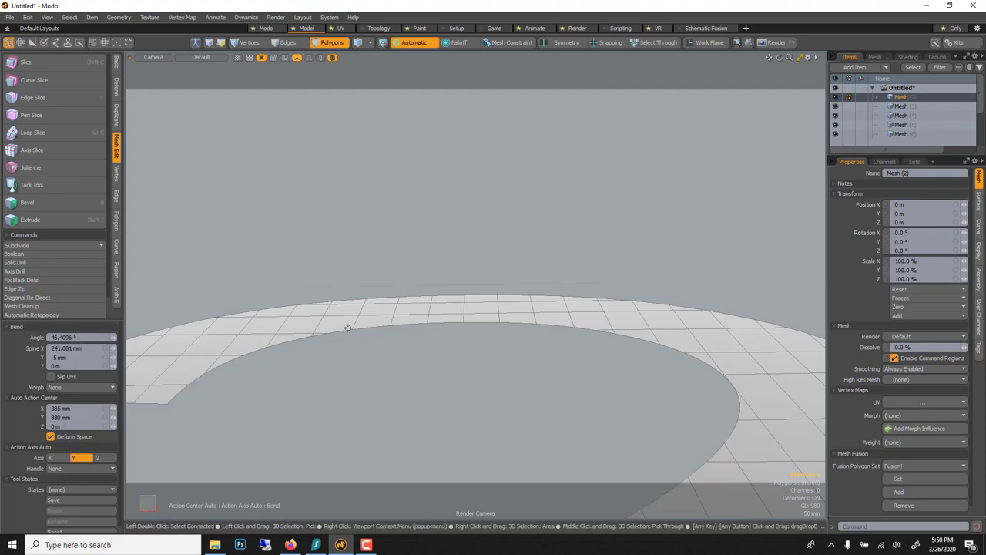
left_click(343, 288)
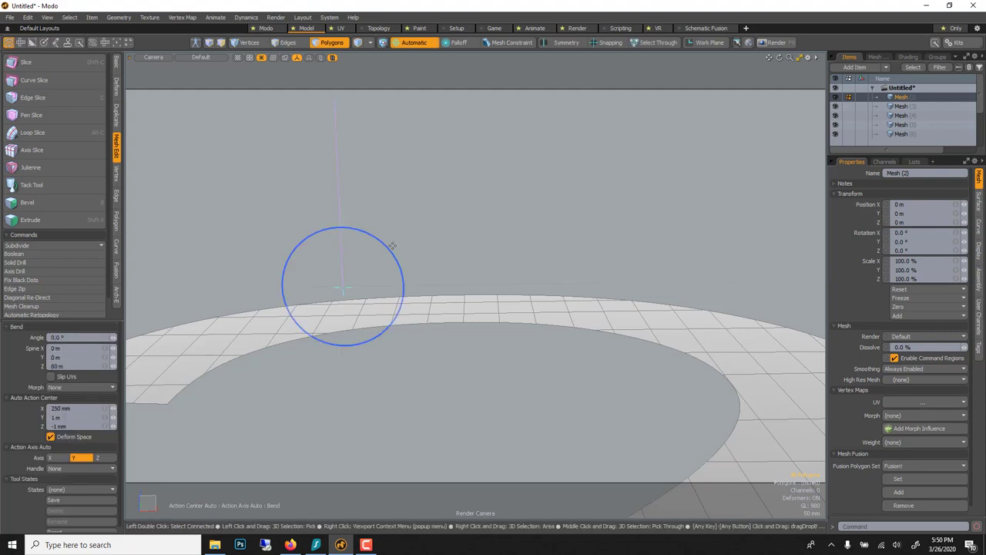
- Shorten the bend spine and lay it along the top of the arc, at about X 302 mm, Y 0 m, Z -6 mm
scroll(392, 245, "down", 10)
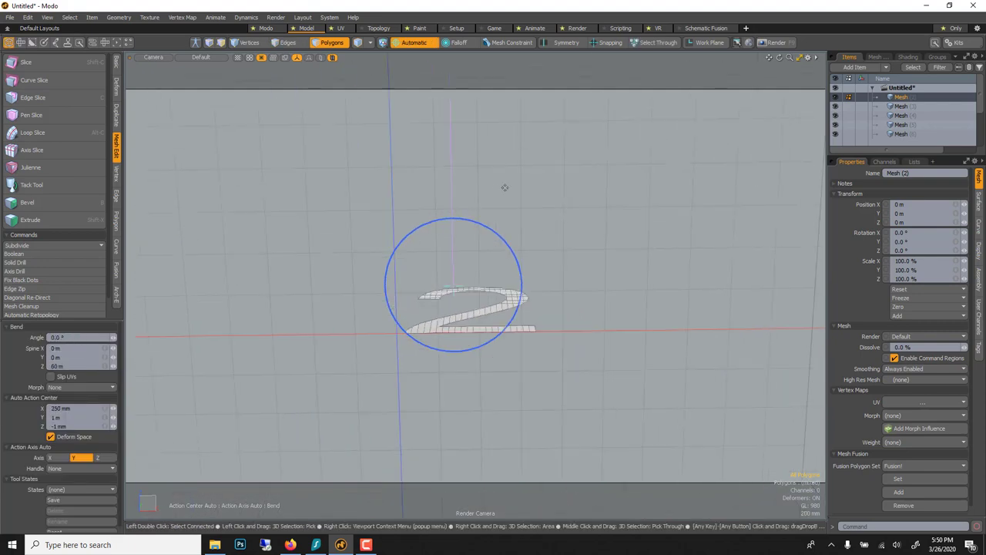
scroll(532, 172, "down", 15)
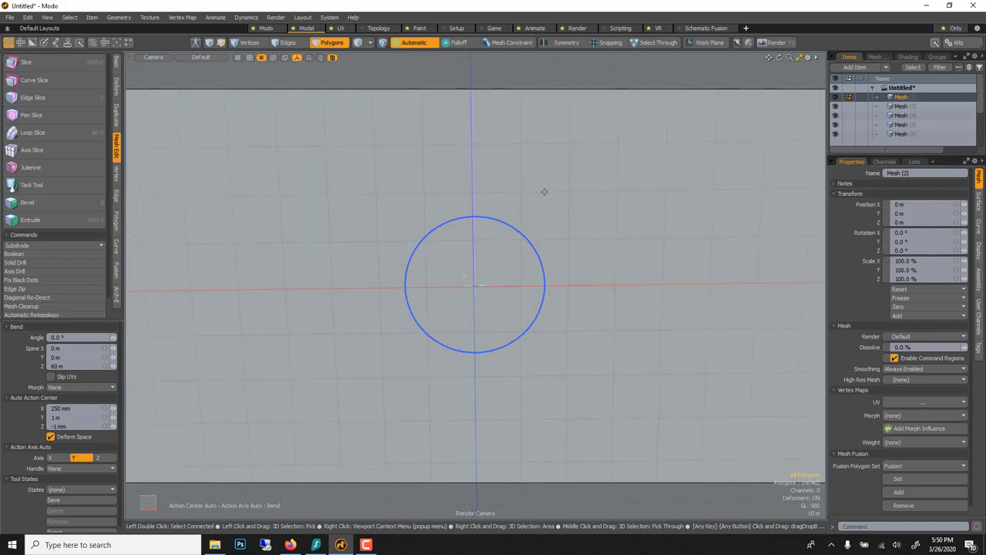
scroll(545, 192, "down", 6)
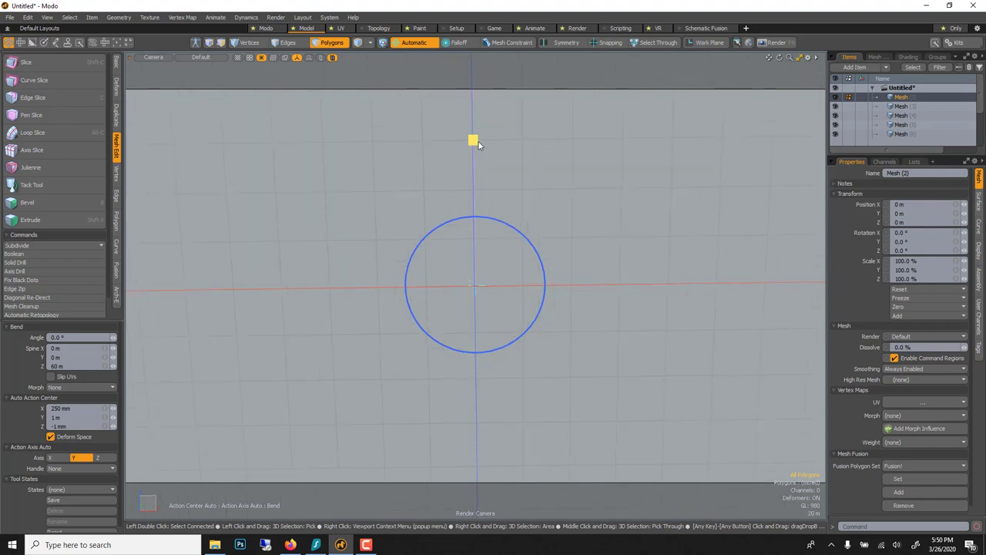
left_click_drag(478, 145, 479, 283)
scroll(479, 281, "up", 12)
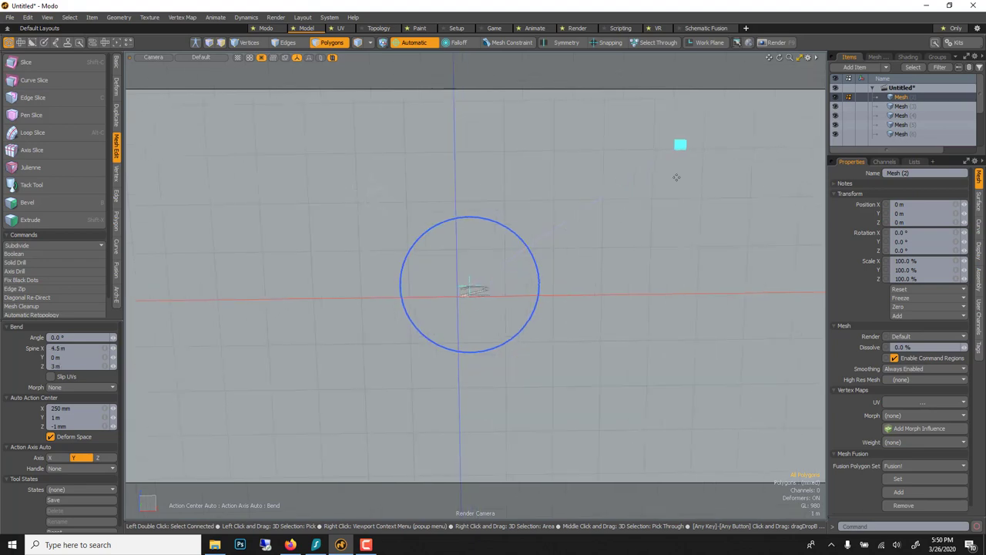
left_click_drag(686, 147, 493, 286)
scroll(471, 289, "up", 10)
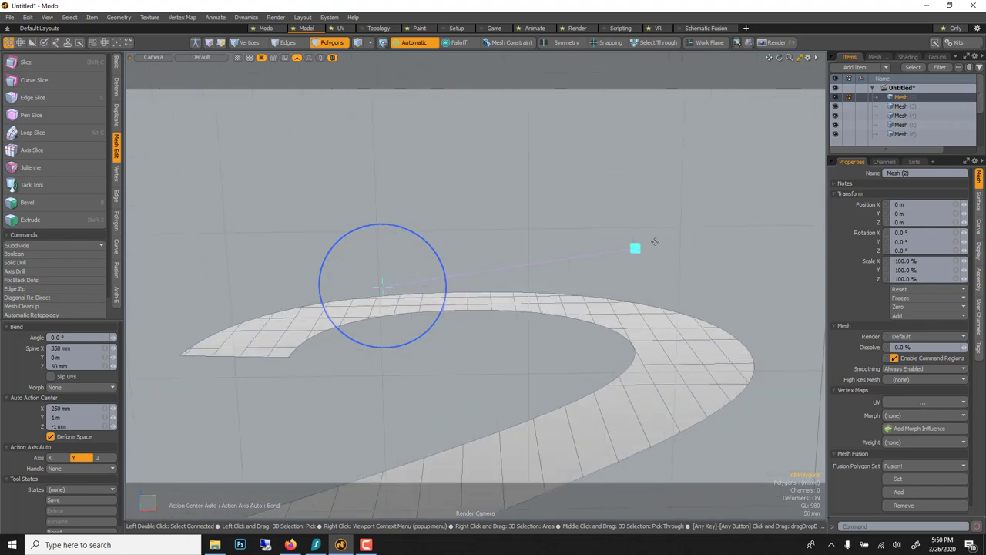
left_click_drag(640, 250, 601, 289)
- Move the bend centre to about X 232 mm, Y 946 mm on the top band and bend it about 16°
left_click_drag(501, 321, 509, 461, "alt")
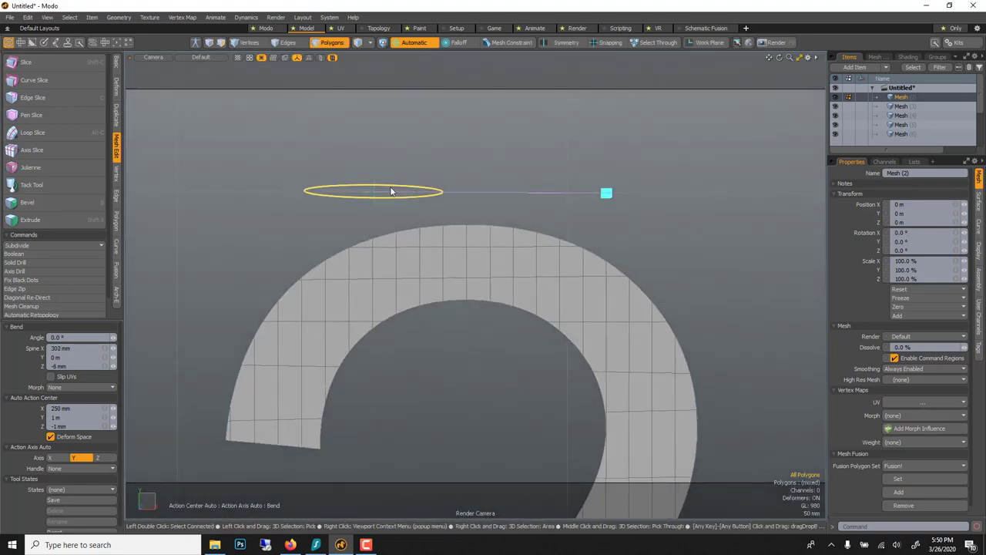
left_click_drag(376, 192, 361, 234)
left_click_drag(456, 271, 454, 174, "alt")
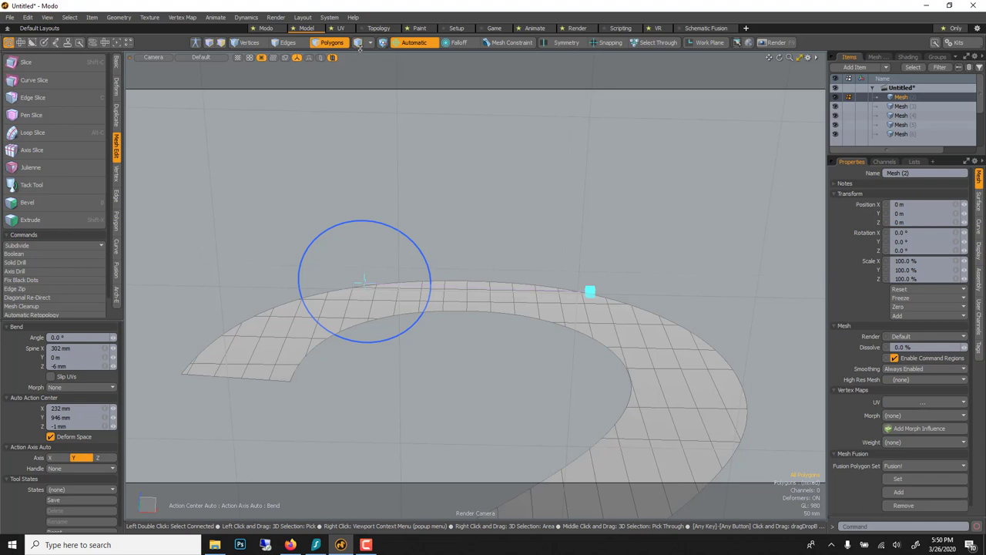
left_click(323, 43)
mouse_move(393, 224)
left_mouse_down()
mouse_move(382, 239)
mouse_move(399, 222)
left_mouse_up()
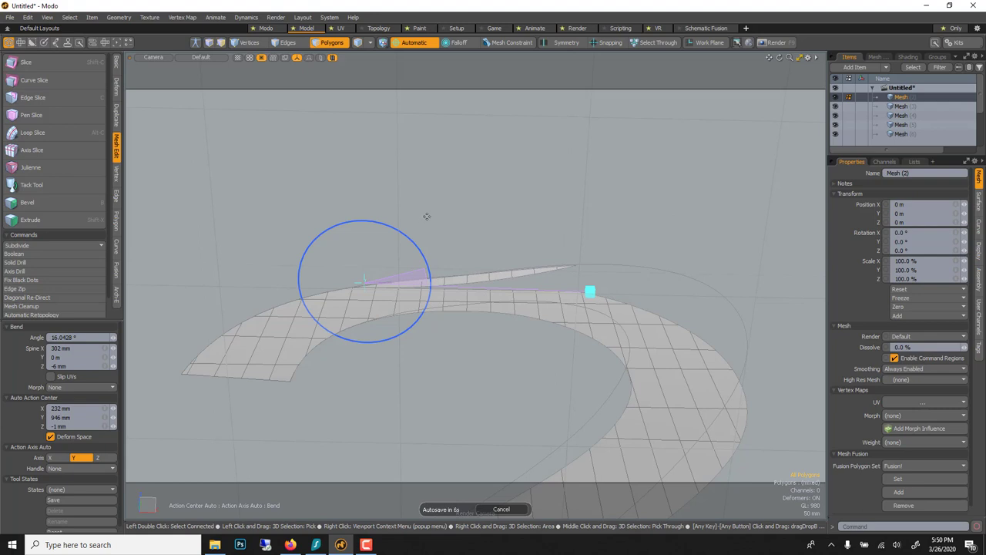
- Bend Mesh (3) upward from a centre at about X 202 mm, Y 1 m, Z -28 mm, with a spine of about 366 mm along X
key("space")
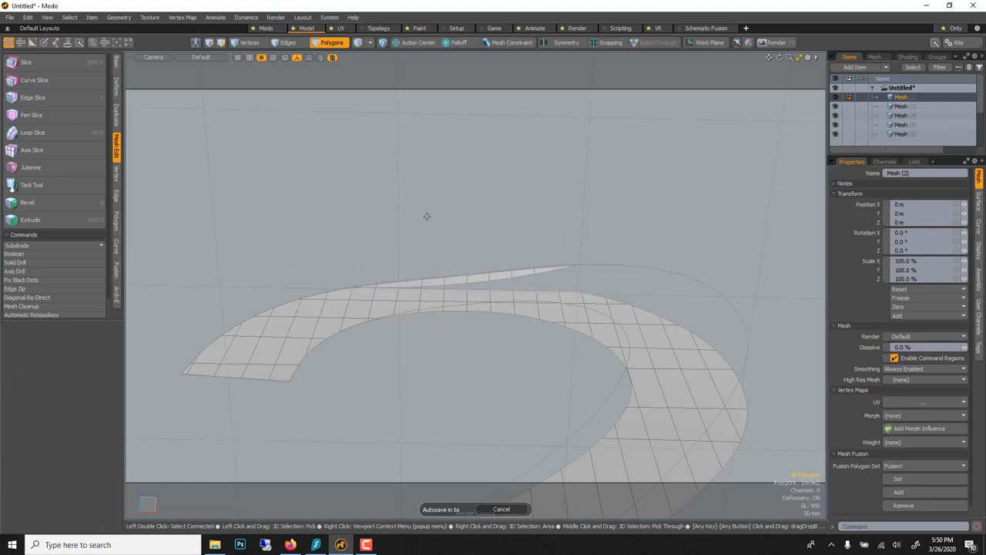
left_click(906, 107)
key("u")
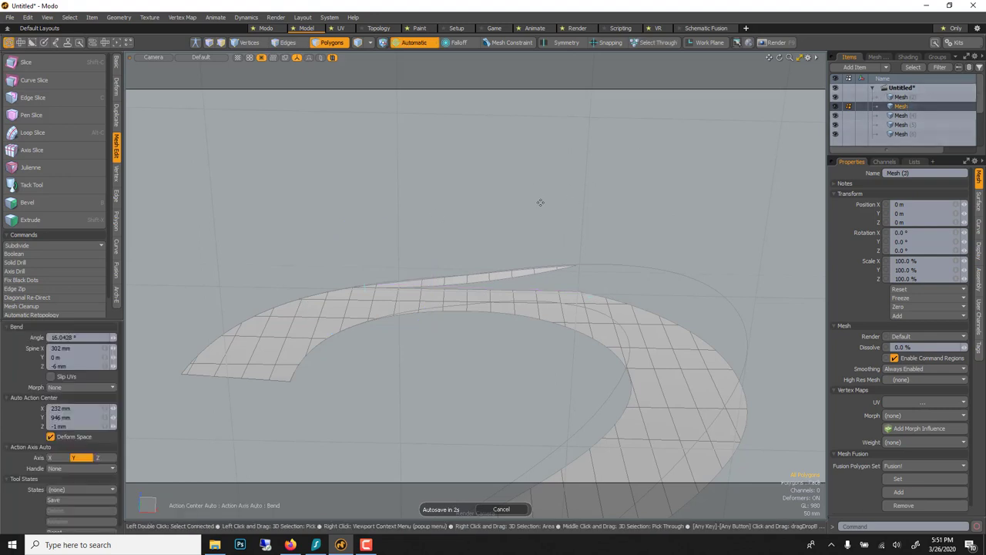
left_click(508, 252)
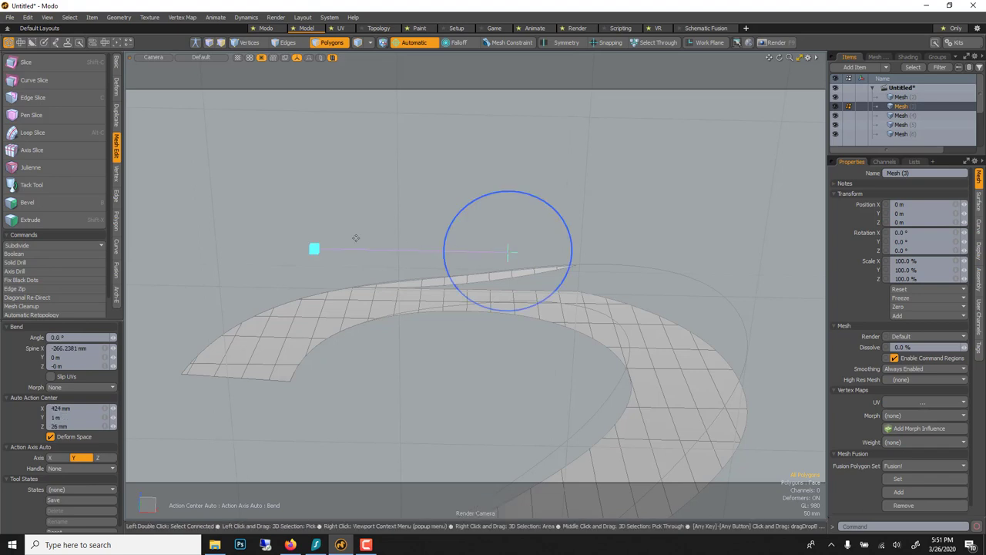
left_click_drag(511, 256, 351, 285)
left_click_drag(157, 282, 609, 288)
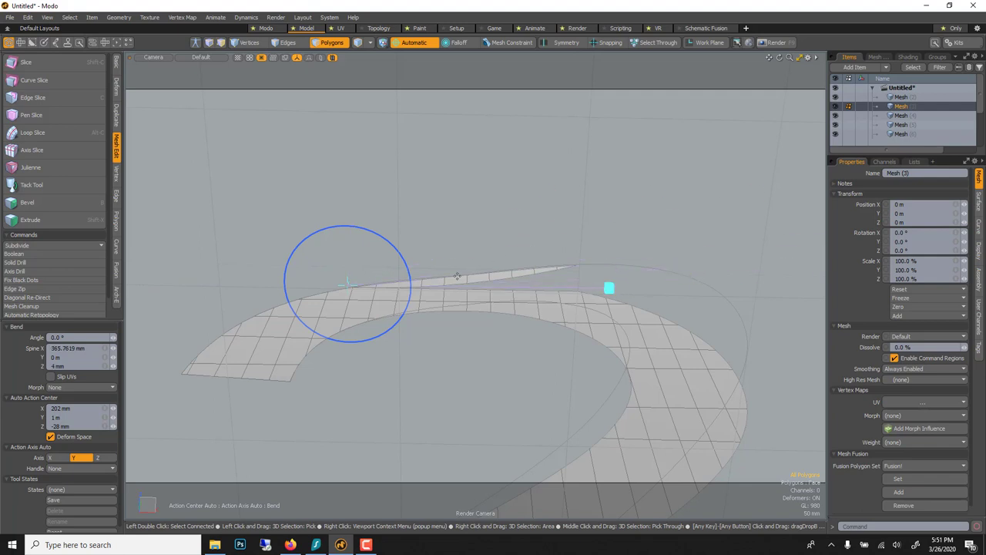
left_click_drag(402, 260, 388, 234)
key("space")
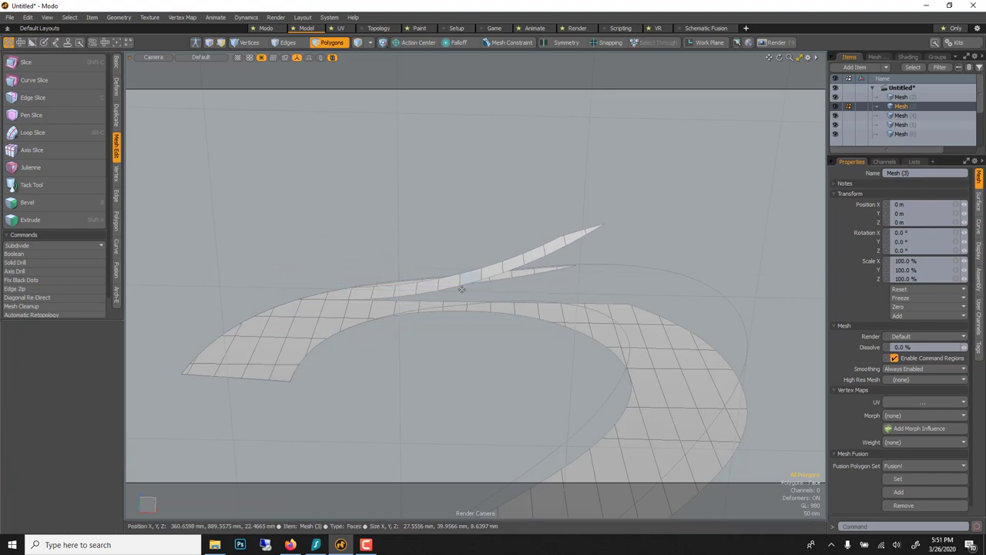
- Bend Mesh (3) a second time from a centre at about X 348 mm, Y 1 m, Z 4 mm, curling its free end steeply upward
key("shift+b")
left_click(453, 267)
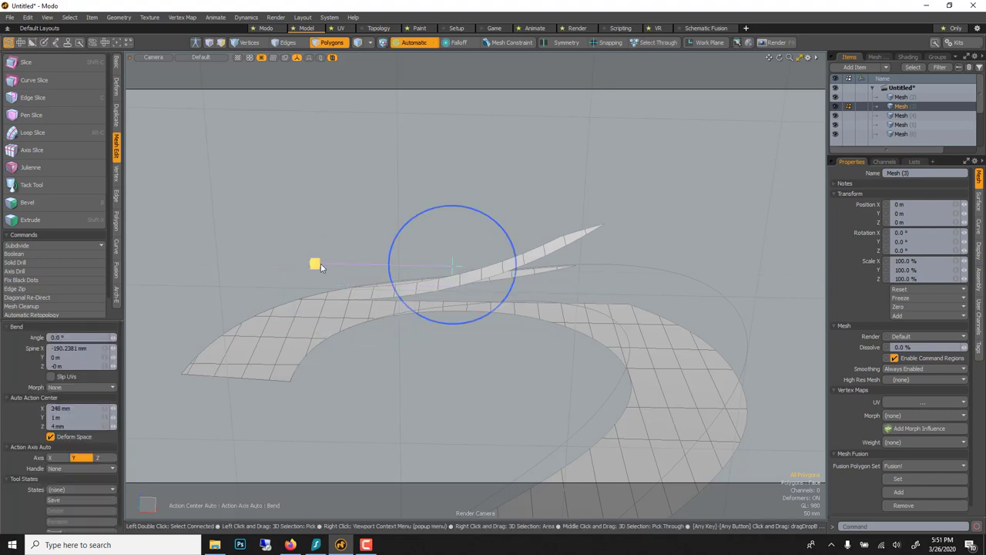
left_click_drag(318, 266, 583, 224)
left_click_drag(515, 263, 494, 221)
key("space")
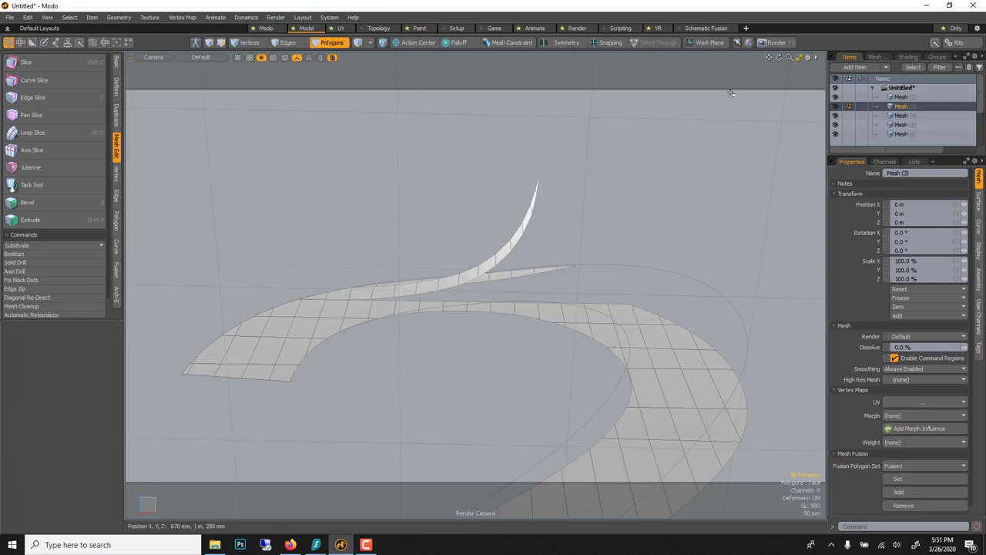
- Bend Mesh (4) slightly upward from a centre at about X 70 mm, Y 1 m, Z -62 mm, with a spine of about 560 mm
left_click(902, 115)
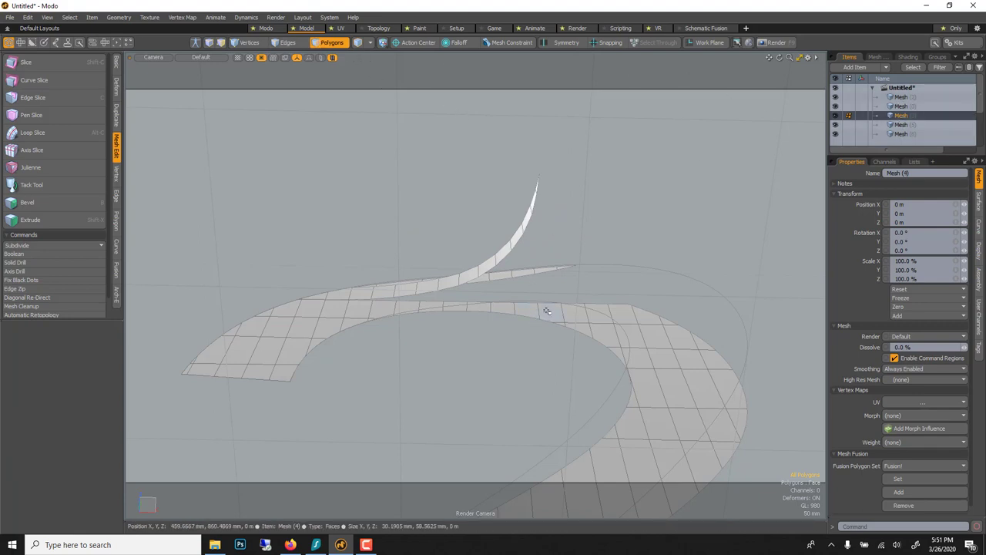
key("shift+b")
left_click(255, 306)
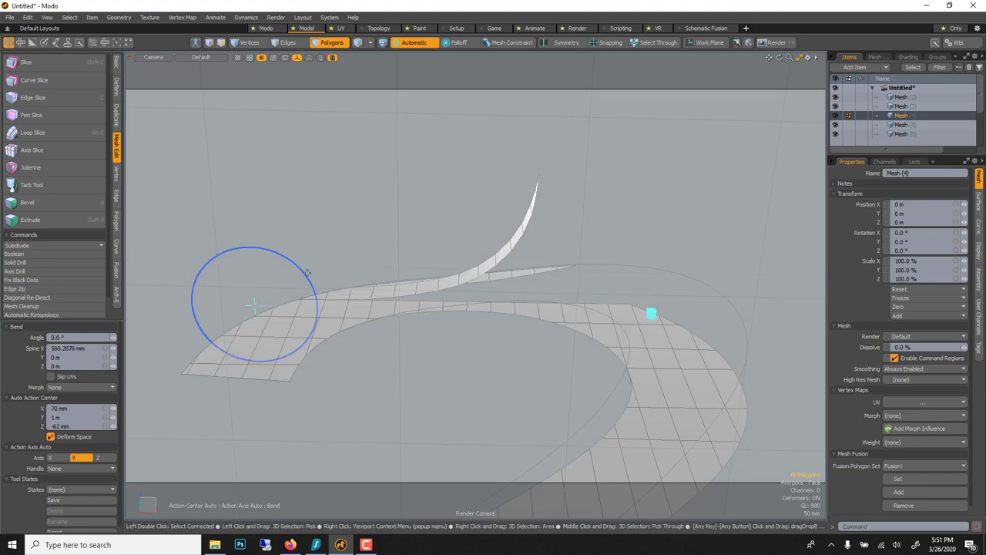
mouse_move(307, 272)
left_mouse_down()
mouse_move(312, 293)
mouse_move(308, 278)
left_mouse_up()
key("space")
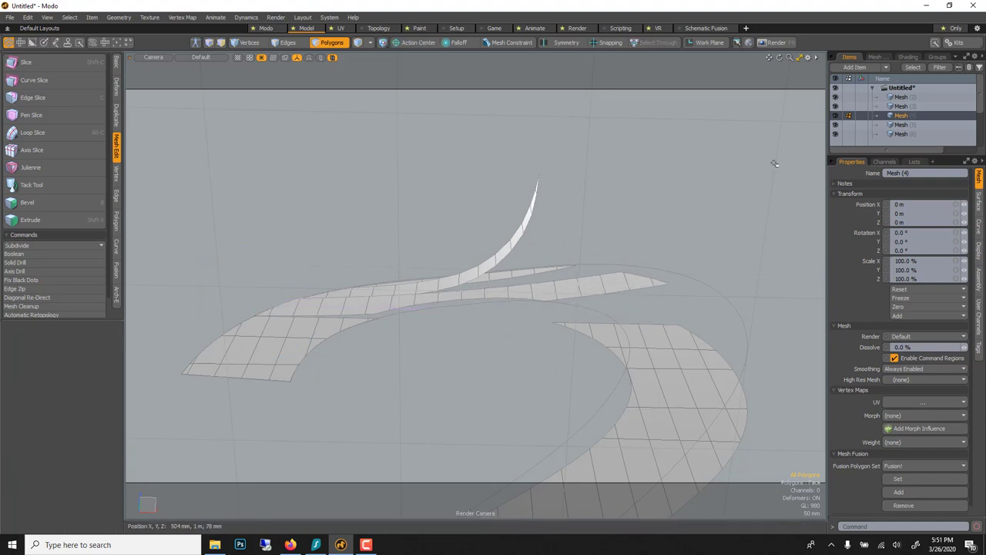
- Bend Mesh (5) about -4.9° from a centre at about X -22 mm, Y 1 m, Z -54 mm, with a spine of about 682 mm
left_click(907, 125)
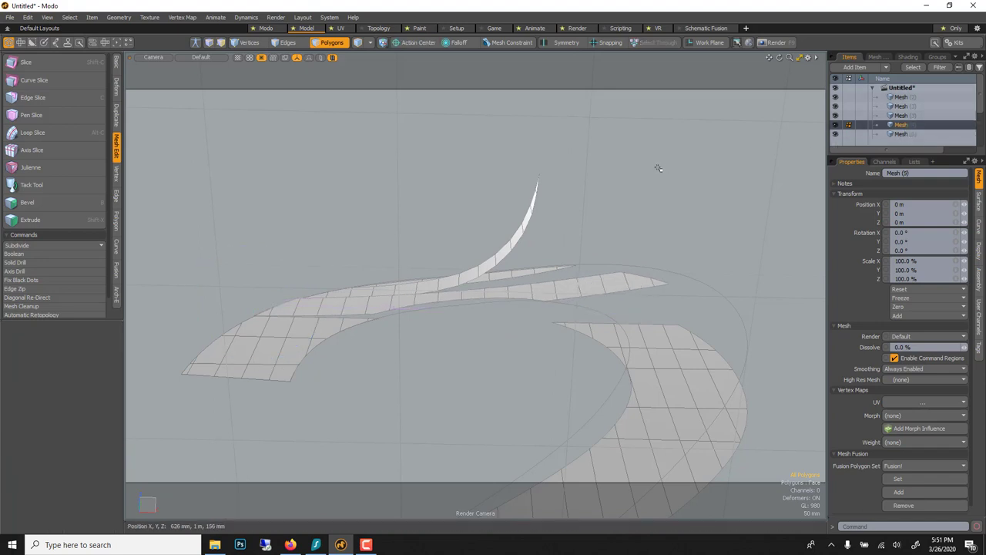
key("shift+b")
left_click(185, 300)
left_click_drag(251, 291, 252, 297)
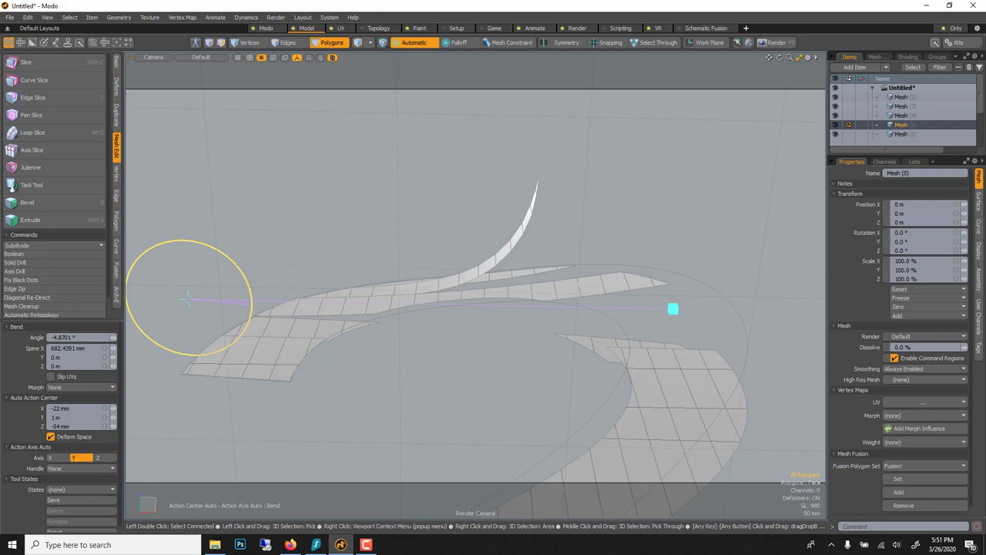
key("space")
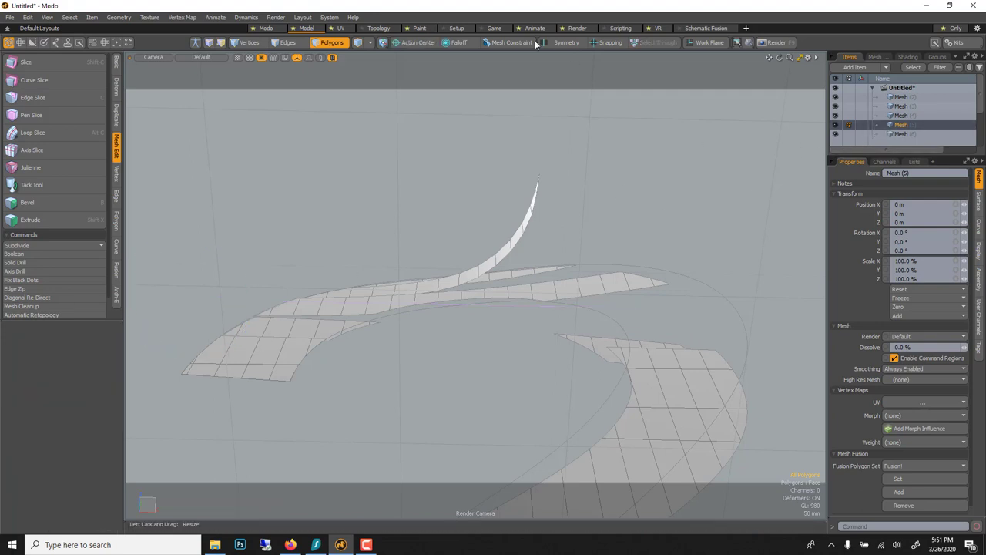
- Clear the edge selection, leave component mode and select the top band Mesh (2) as an item
left_click(332, 44)
left_click(900, 97)
left_click_drag(610, 231, 627, 278, "alt")
left_click(289, 44)
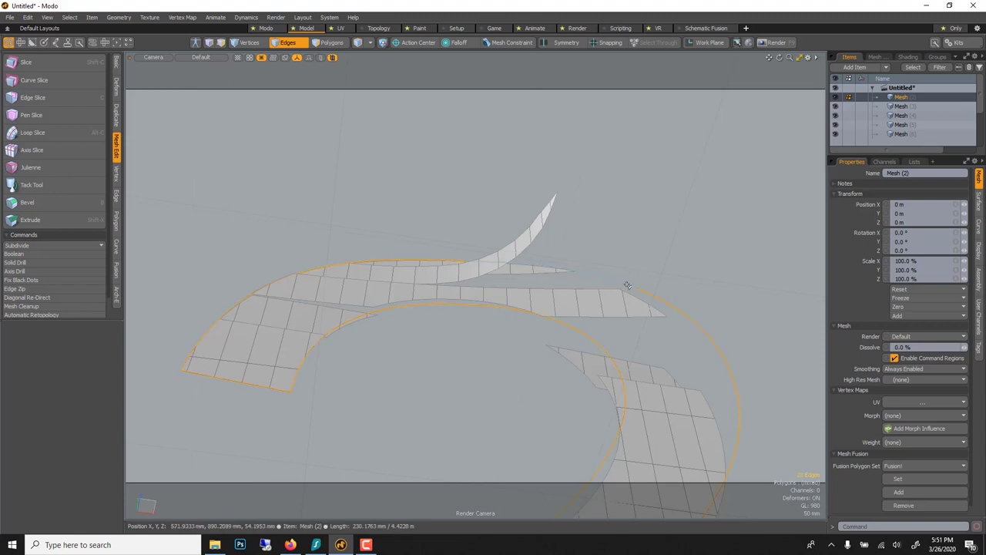
left_click(628, 284)
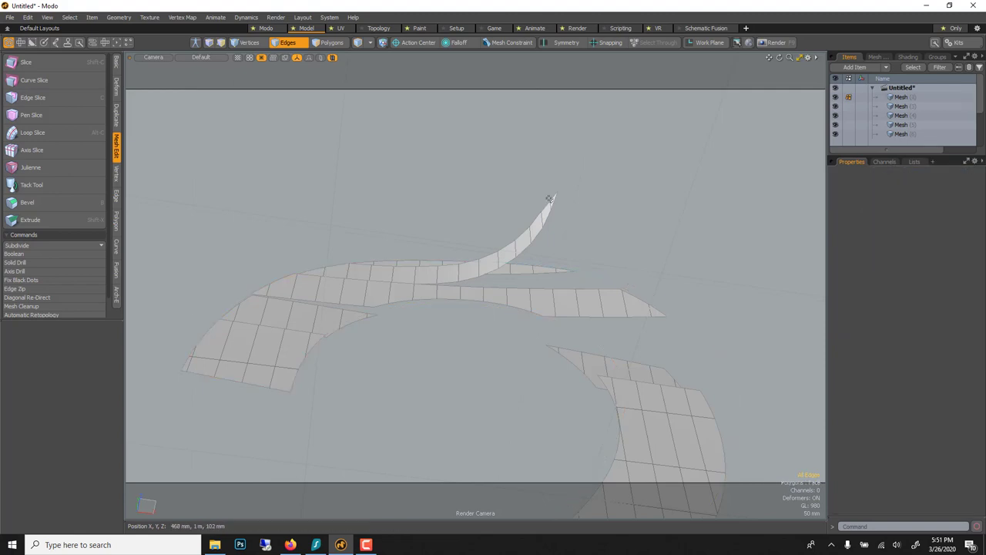
left_click(286, 42)
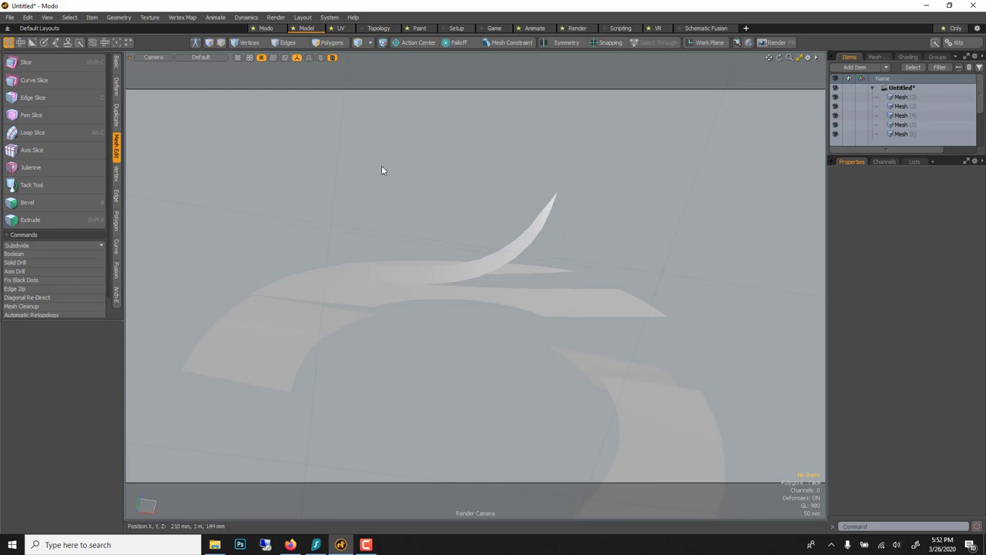
left_click(421, 267)
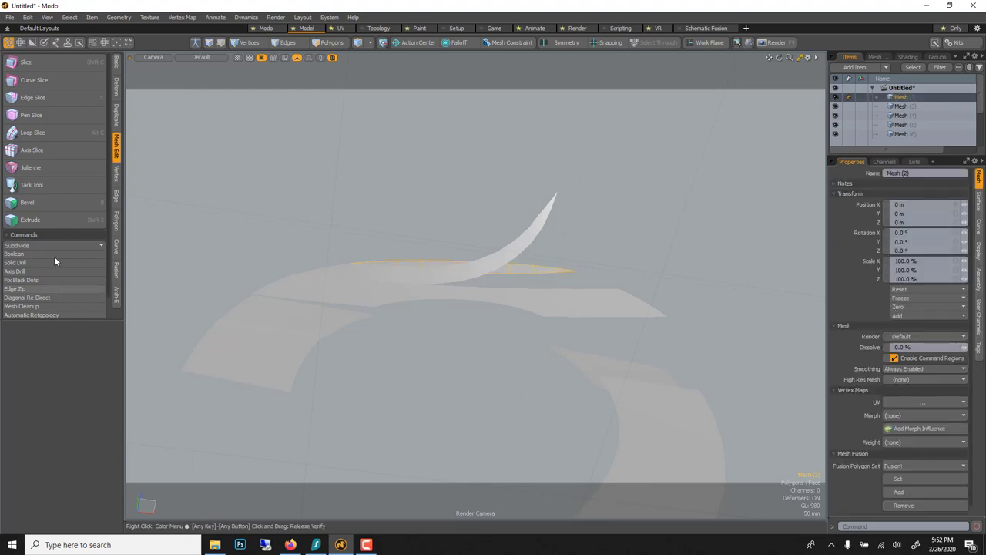
- Thicken the top band Mesh (2) with an offset of 1.5 mm
left_click(115, 66)
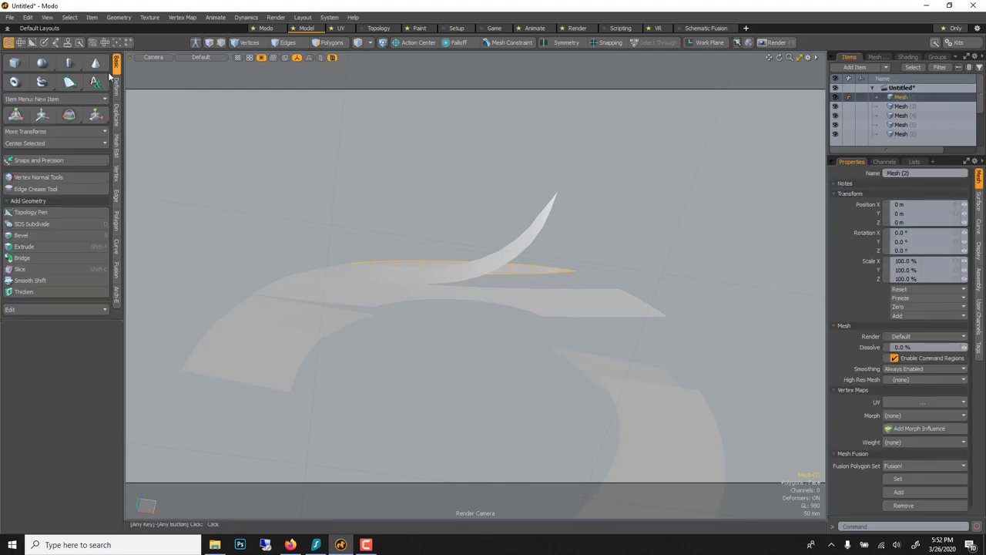
left_click(24, 292)
scroll(346, 240, "up", 2)
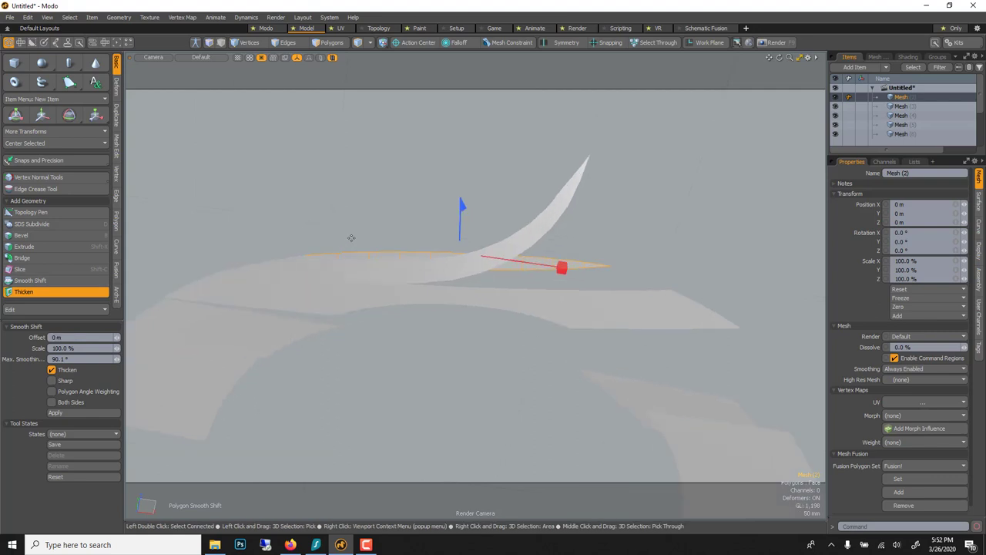
left_click_drag(460, 198, 460, 201)
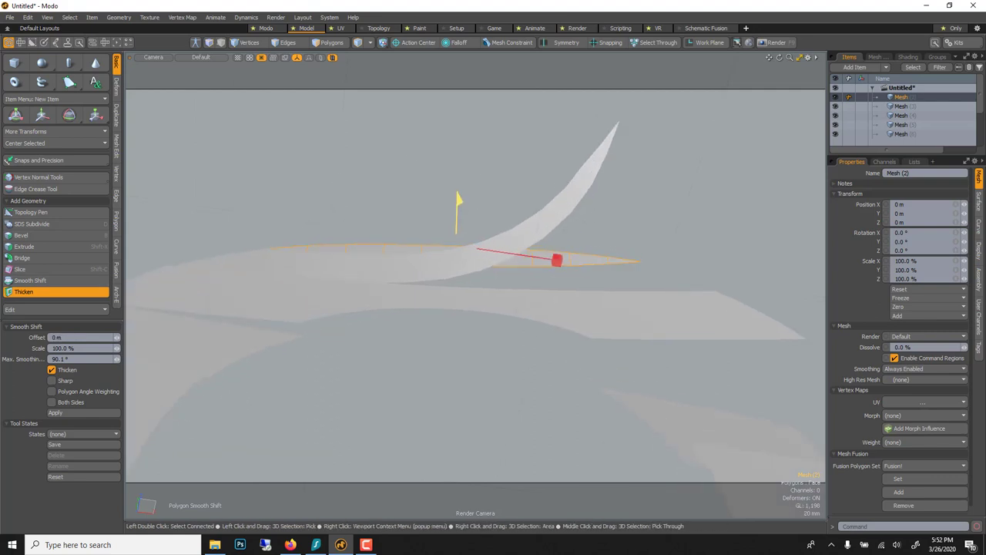
left_click(74, 339)
type("1mm")
key("Return")
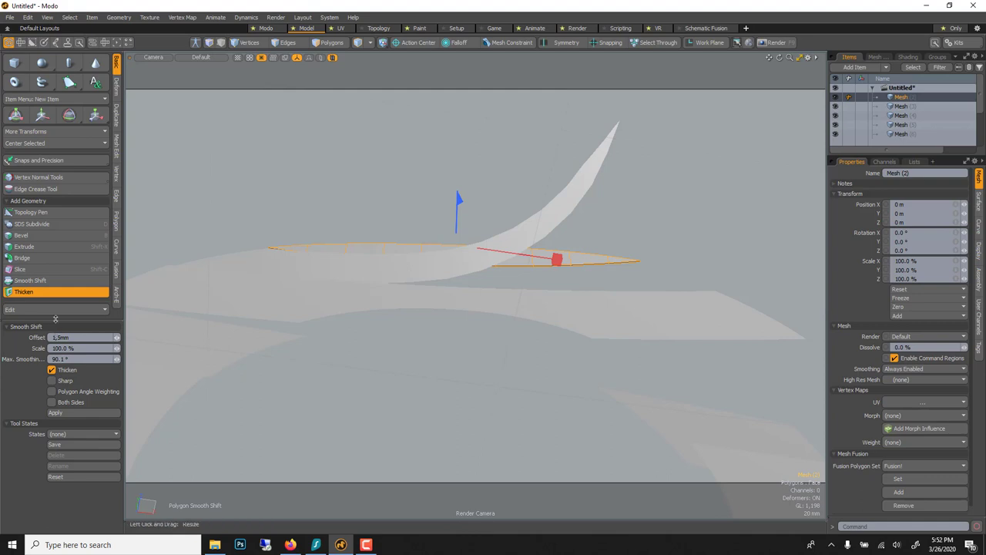
left_click_drag(79, 337, 55, 337)
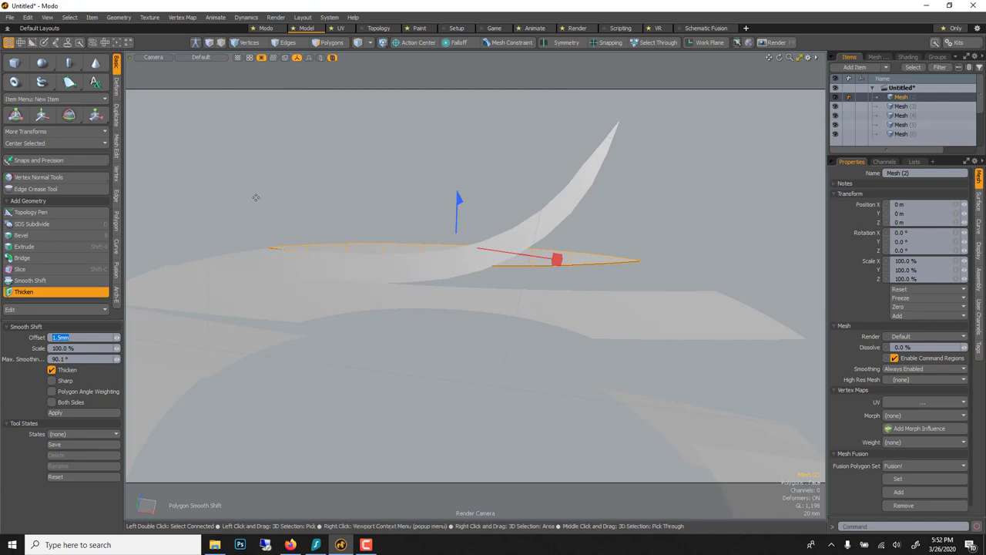
left_click(23, 370)
key("space")
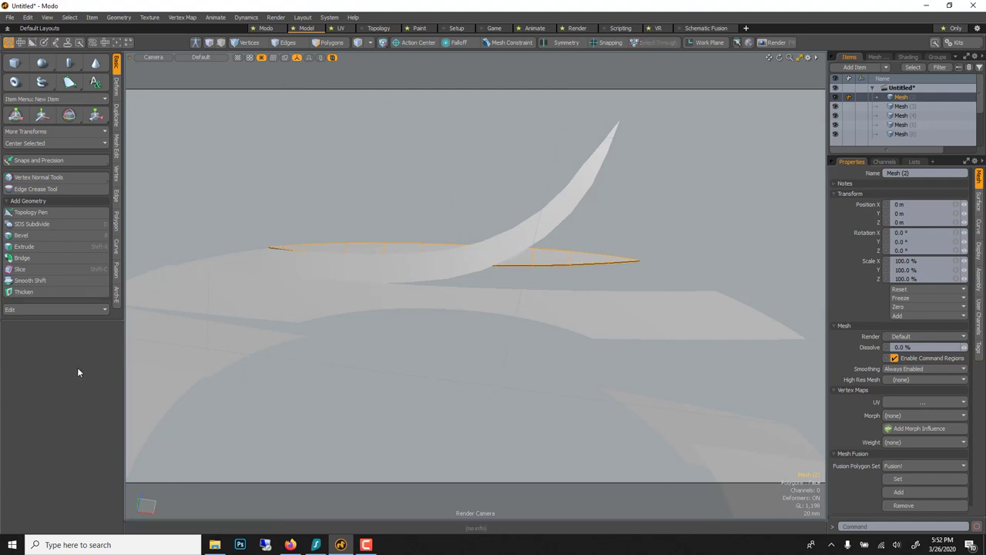
- Thicken the steeply curled band Mesh (3) with an offset of 1.5 mm
left_click(532, 243)
left_click(66, 293)
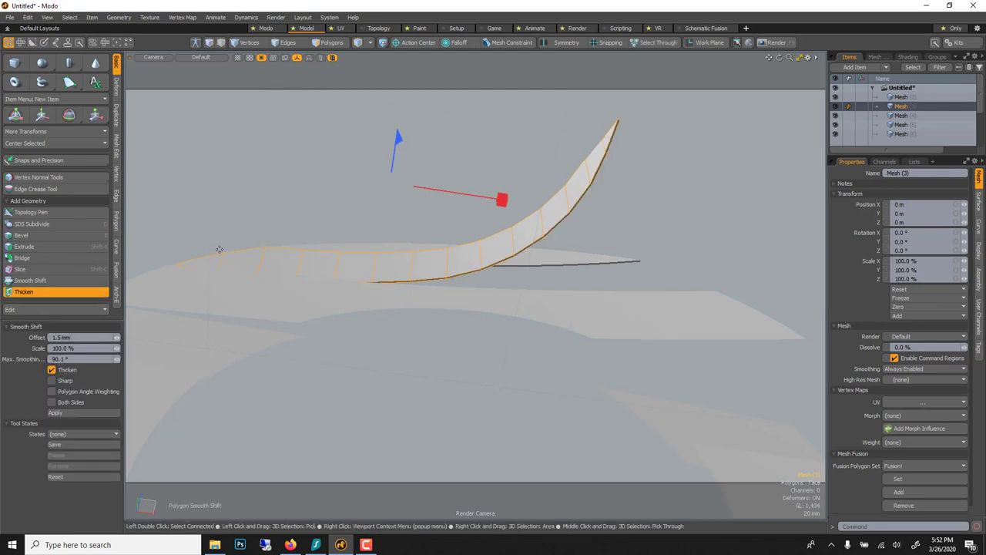
key("space")
- Thicken the band Mesh (4) below the curled one with an offset of 1.5 mm
left_click(496, 305)
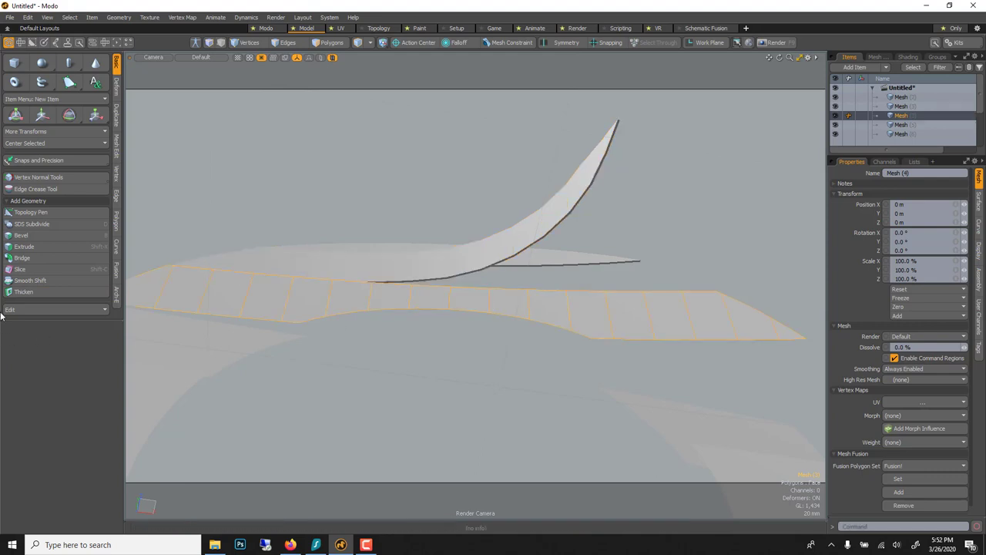
left_click(46, 292)
left_click(181, 238)
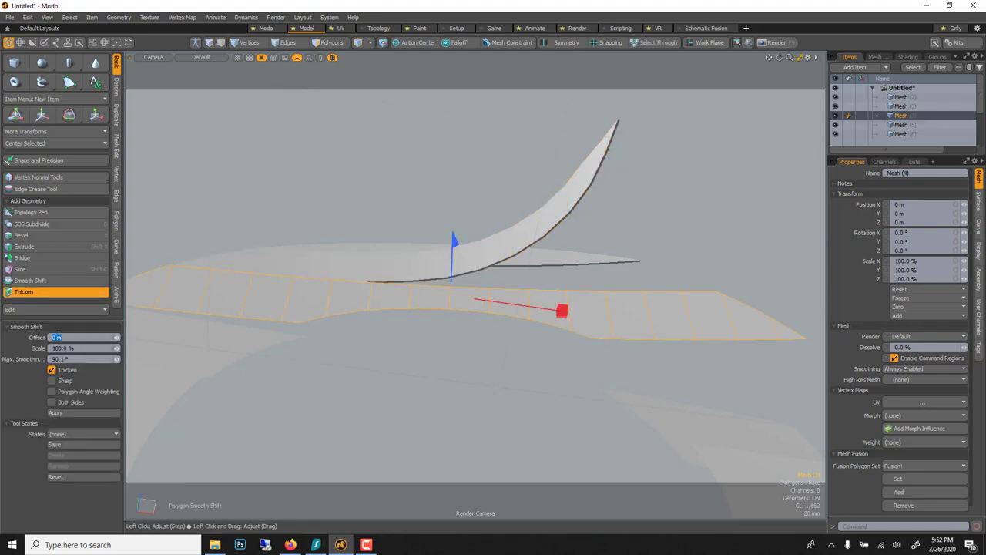
type("1.5mm")
key("Return")
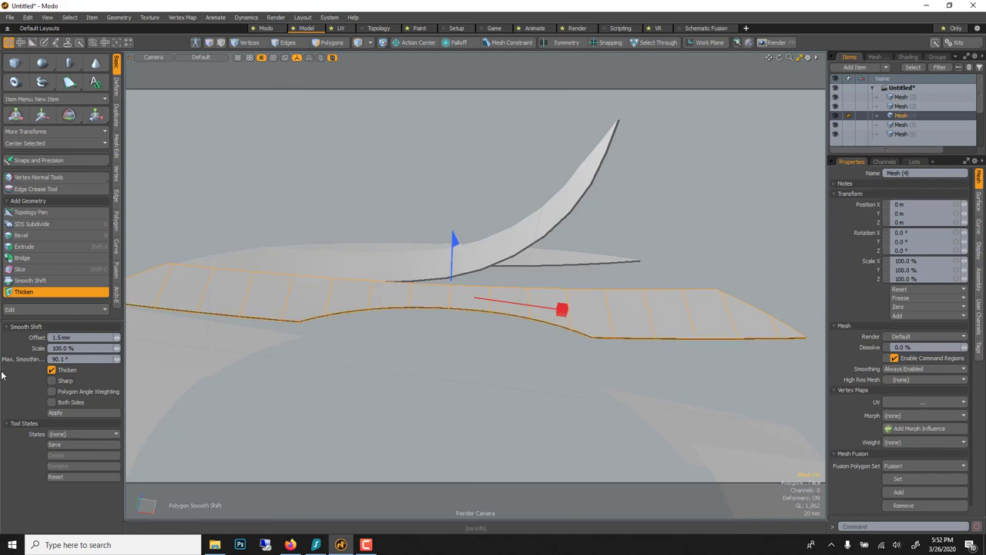
key("q")
- Thicken both parts of the band Mesh (5) with an offset of 1.5 mm
scroll(332, 347, "down", 2)
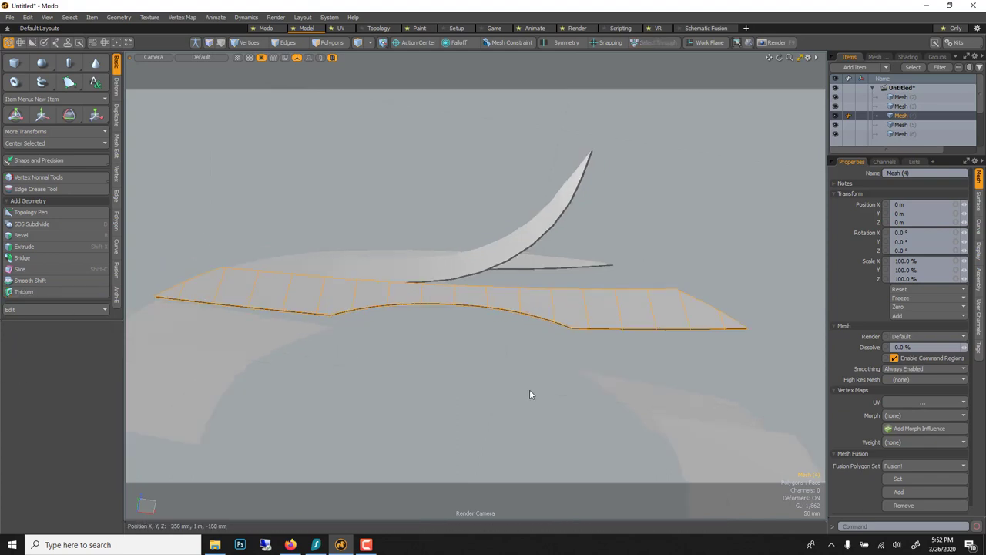
left_click(668, 401)
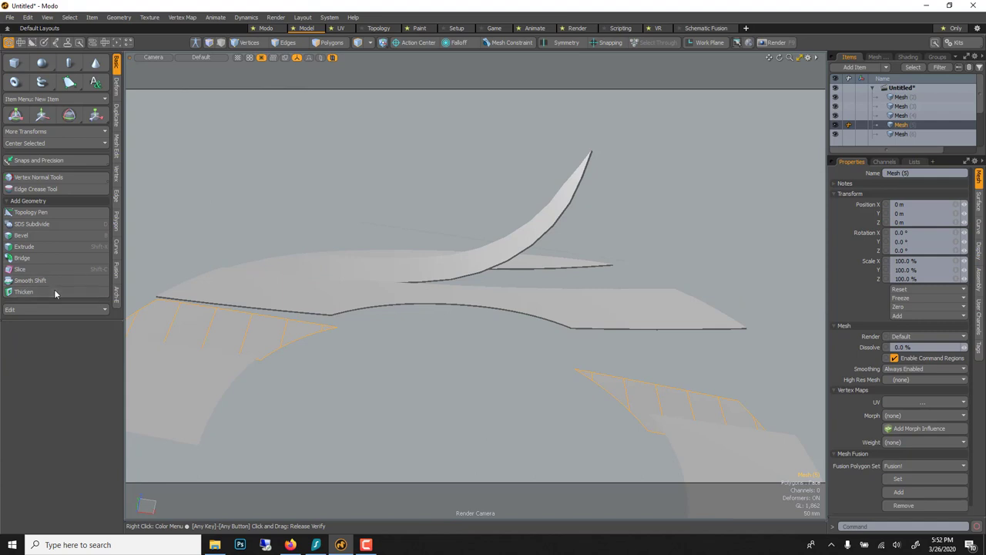
left_click(54, 292)
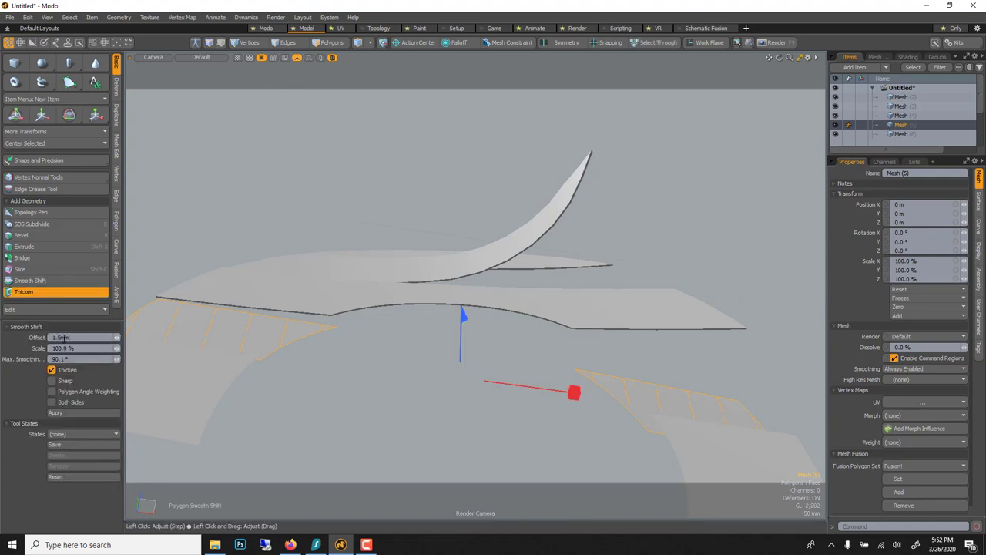
key("Return")
key("space")
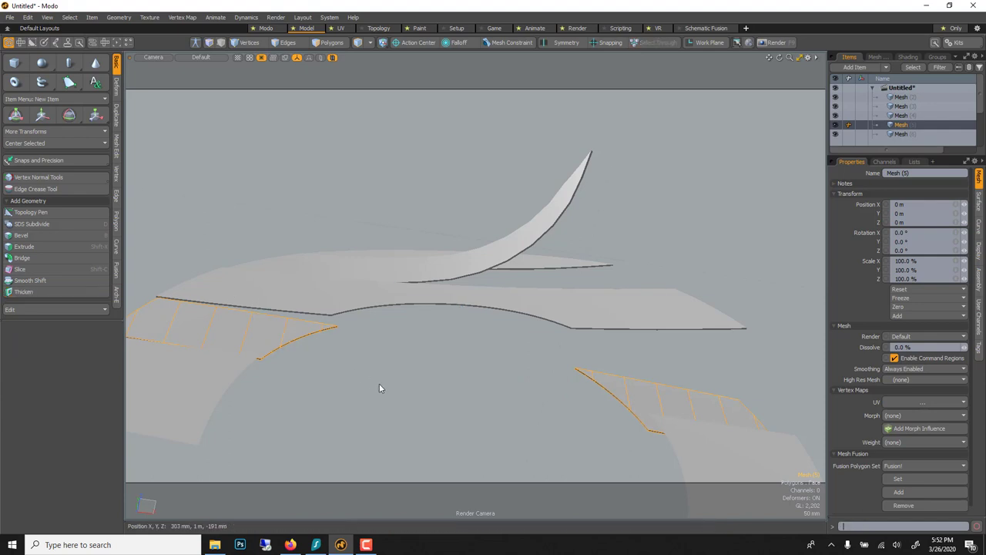
- Select the five band items Mesh (2) through Mesh (6) together, leaving the original lower mesh out
left_click(385, 392)
left_click_drag(454, 229, 482, 335, "alt")
scroll(483, 334, "down", 2)
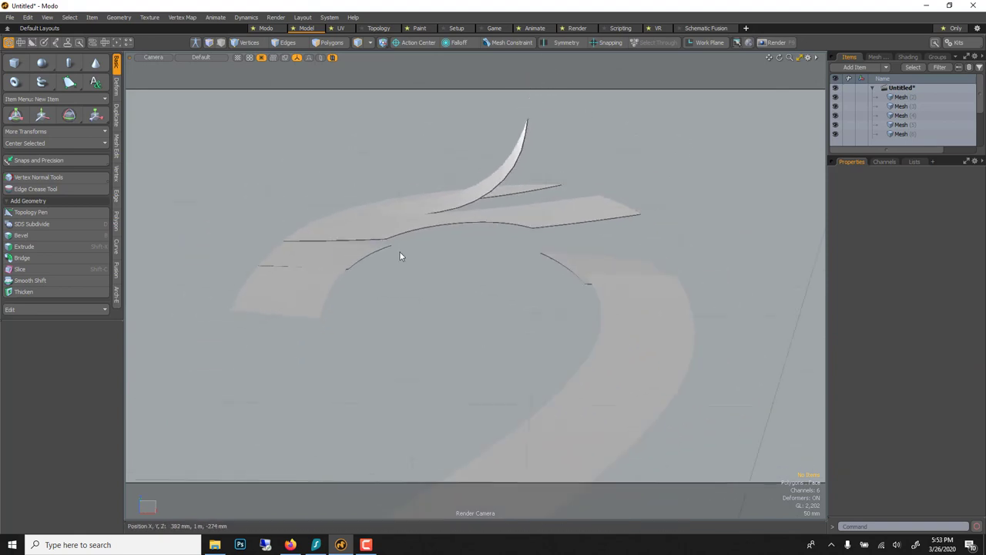
left_click(326, 290)
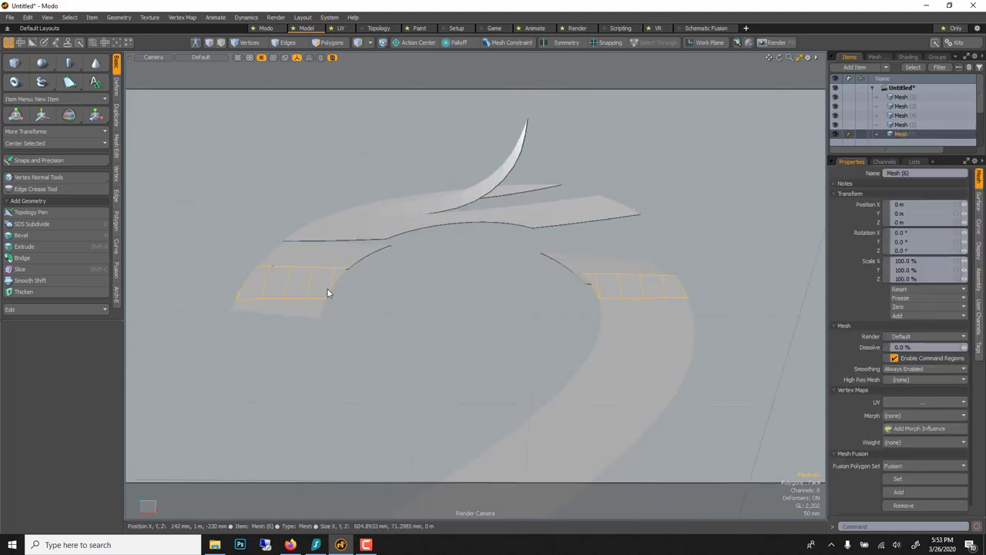
left_click(319, 263, "shift")
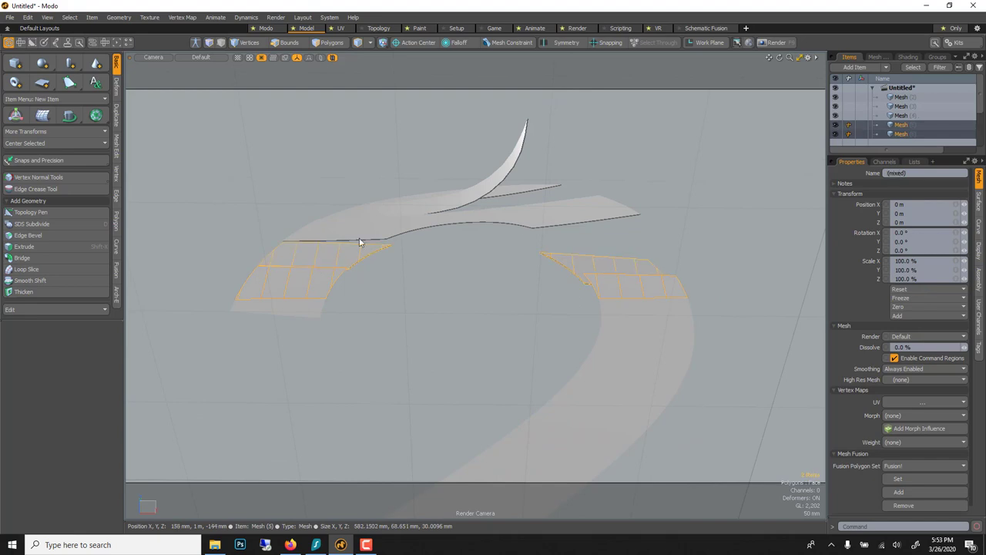
left_click(430, 202, "shift")
left_click(446, 205, "shift")
left_click(442, 192, "shift")
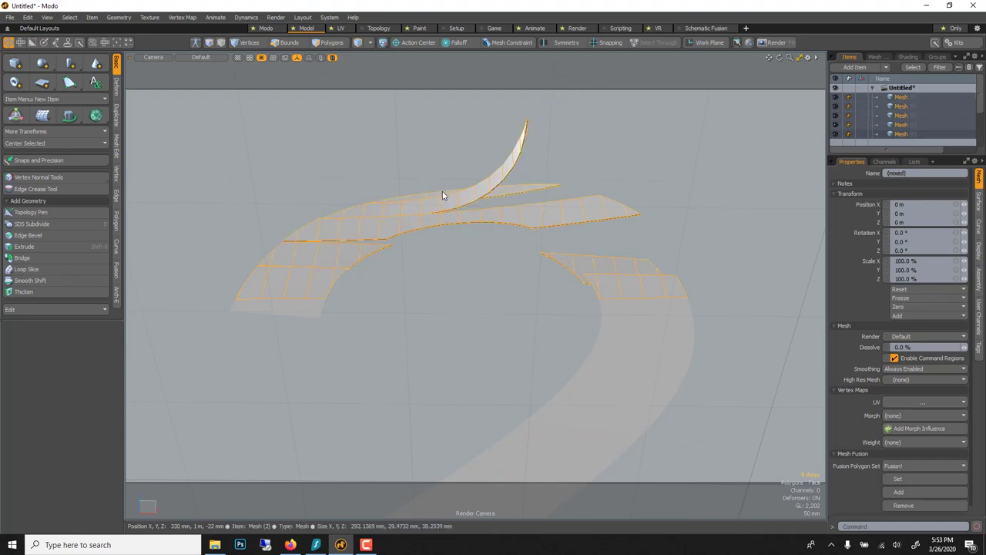
- Run Mesh Cleanup on the five selected band items with the default options
left_click(119, 17)
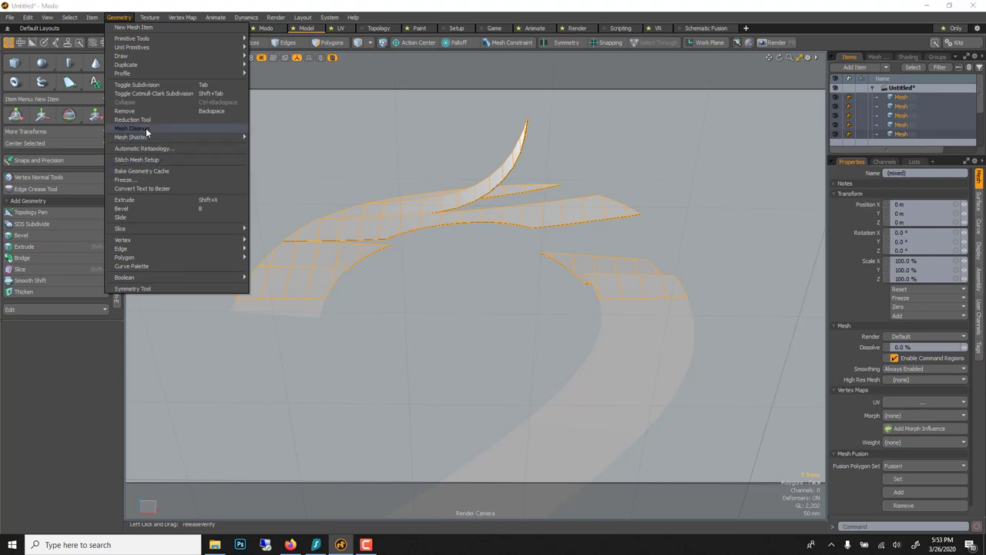
left_click(138, 128)
left_click(330, 167)
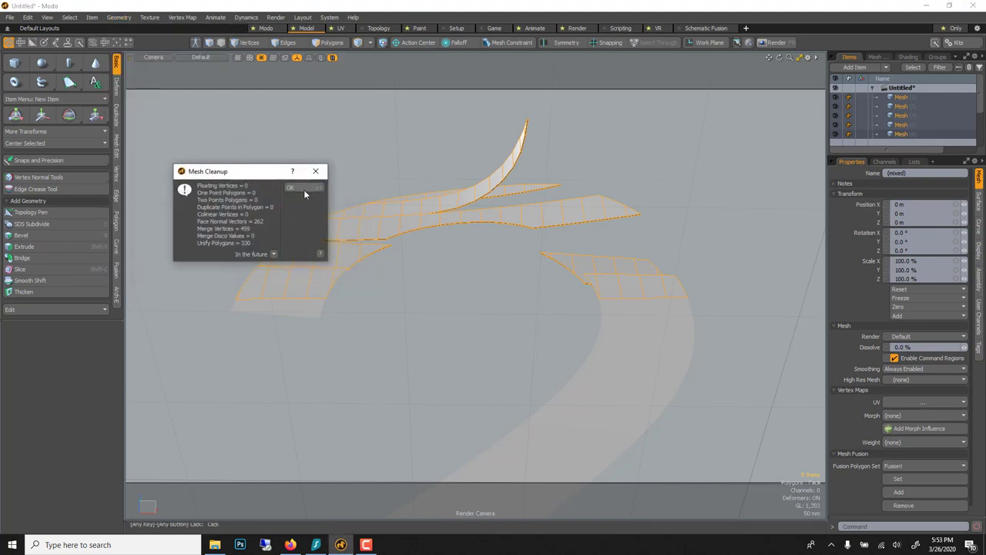
left_click(304, 189)
- Set the Base Material's rounded edge width to 0.15 mm
scroll(902, 108, "down", 1)
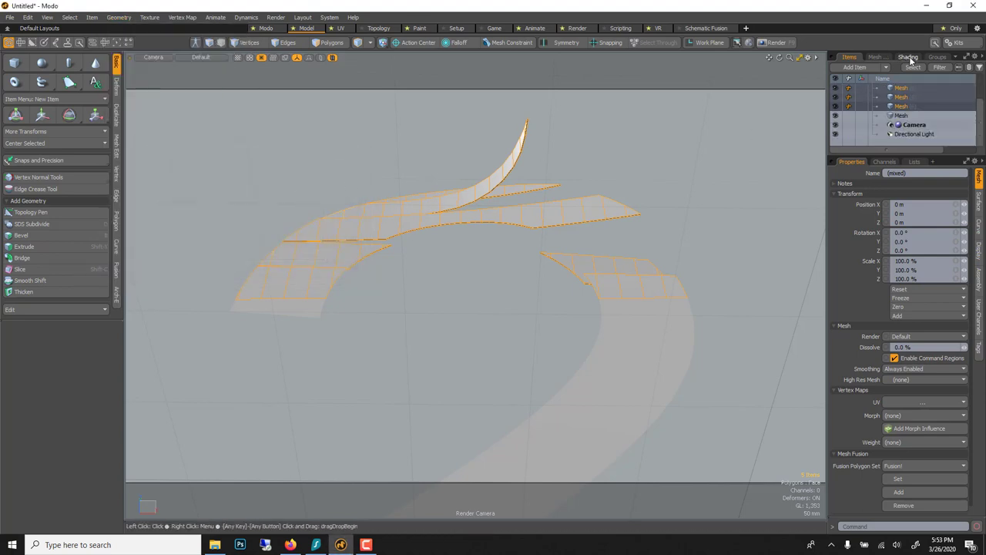
left_click(908, 57)
left_click(894, 135)
scroll(950, 423, "down", 2)
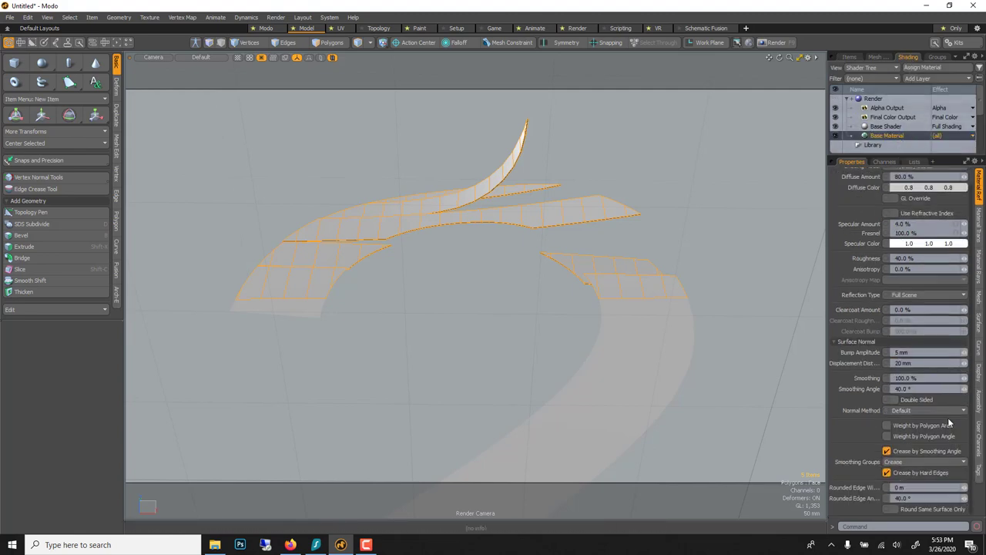
left_click(915, 488)
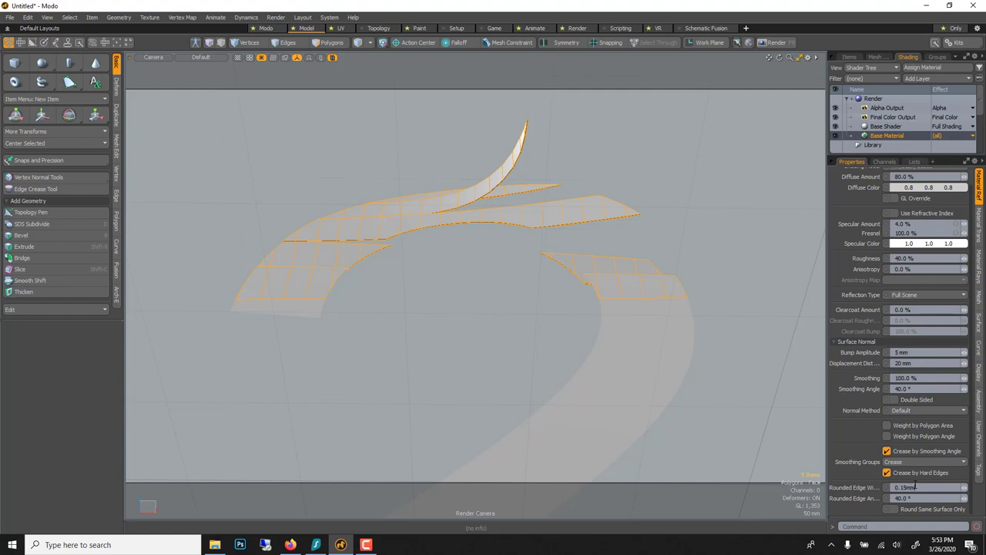
type("0.15mm")
key("Return")
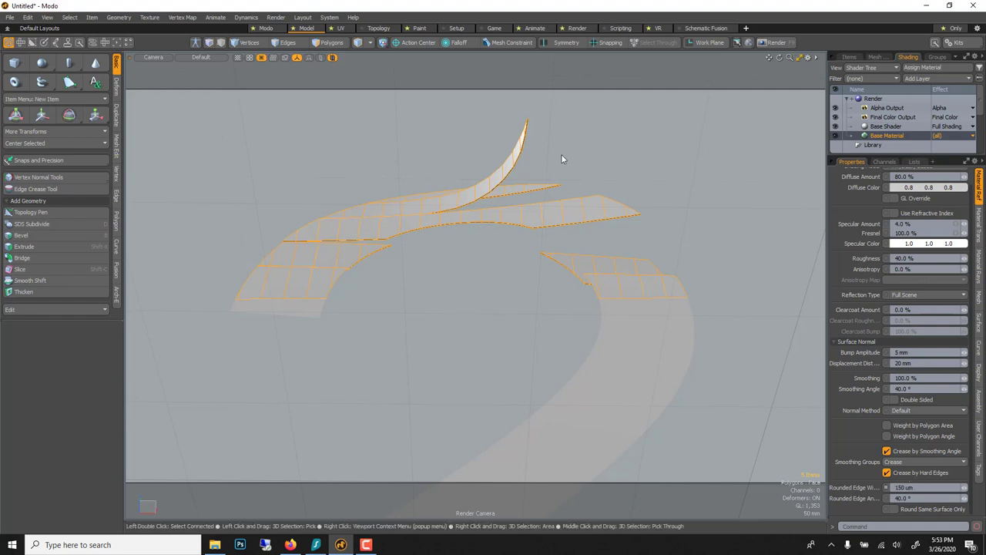
- Render a live preview of the number 2 and examine the thickened bands and their edges from several angles
scroll(562, 160, "up", 2)
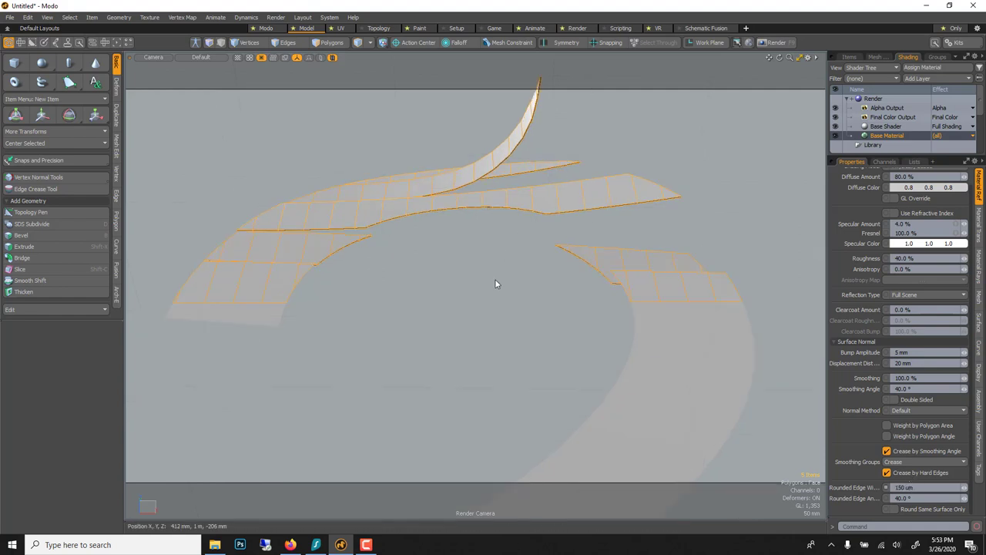
key("F8")
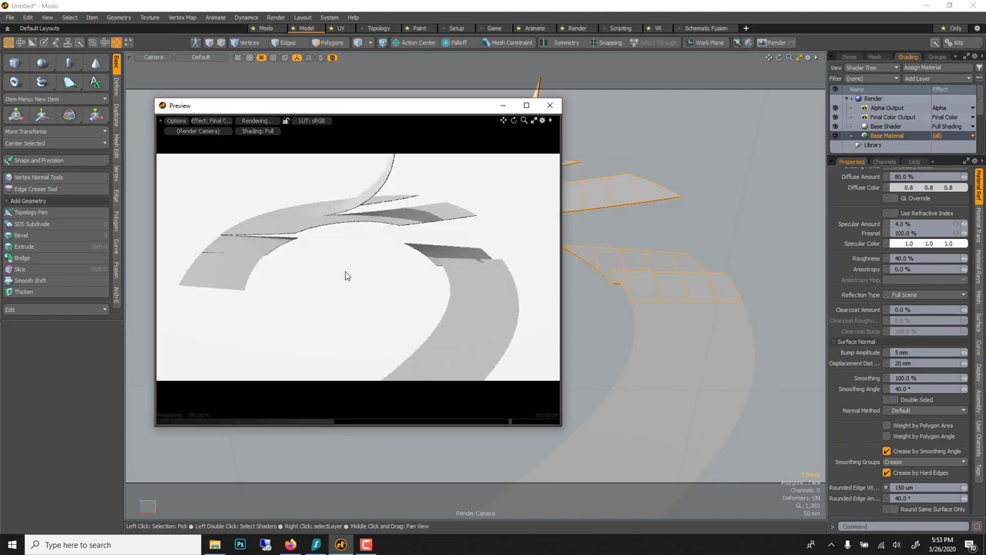
left_click_drag(685, 282, 649, 361, "alt")
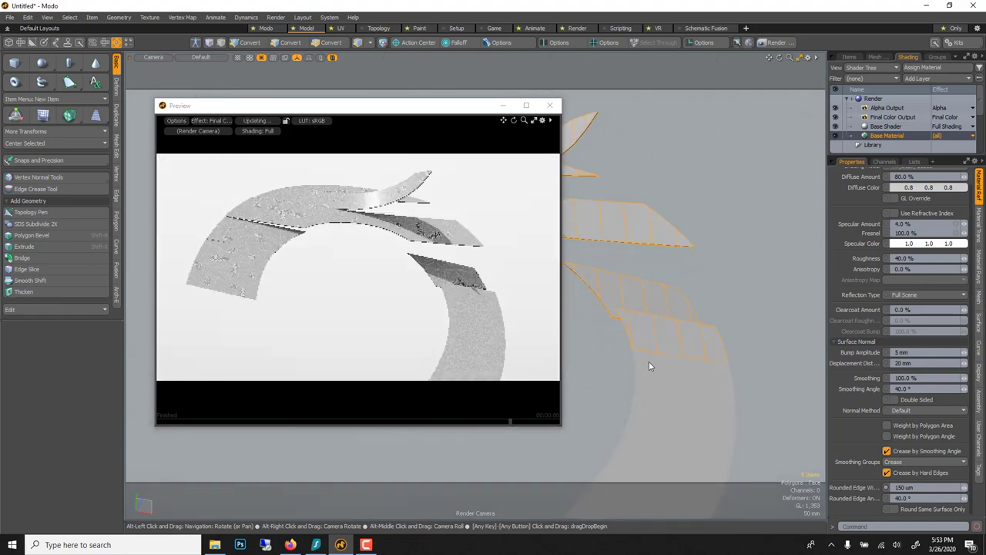
left_click(276, 27)
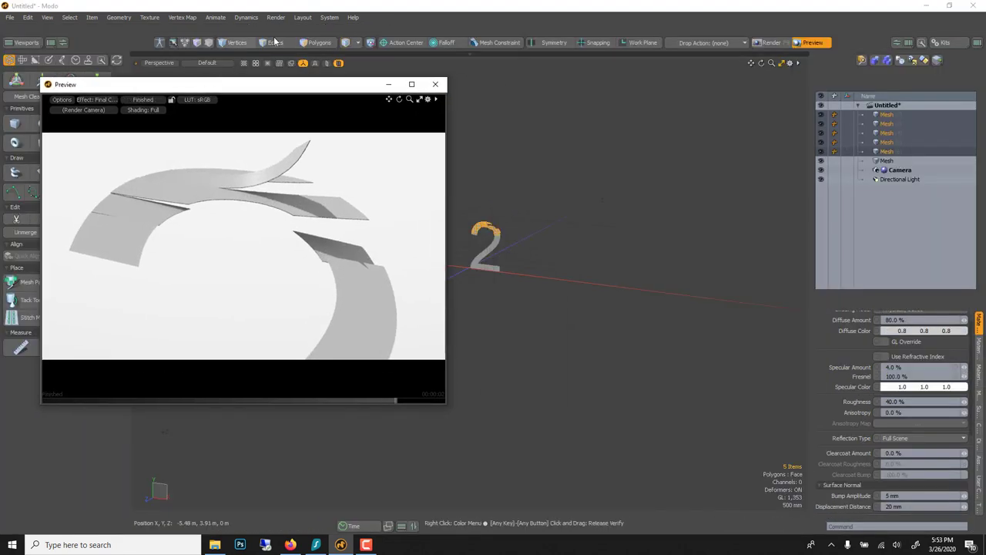
left_click(305, 28)
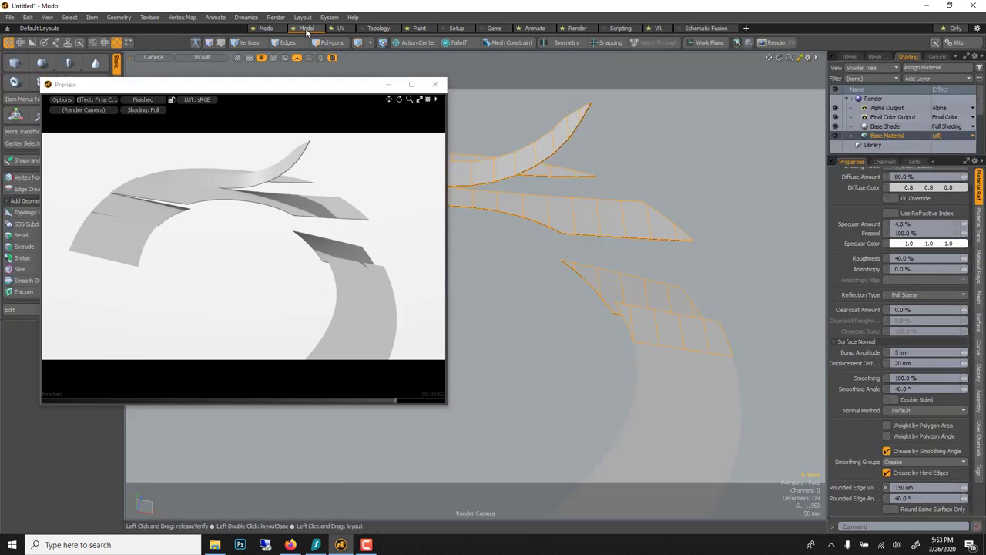
left_click_drag(581, 247, 621, 213, "alt")
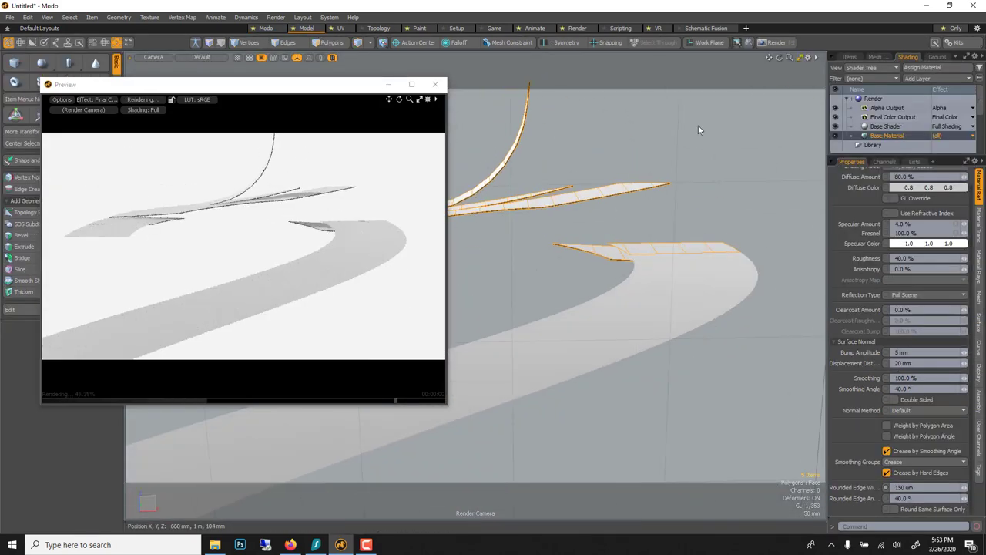
left_click(815, 56)
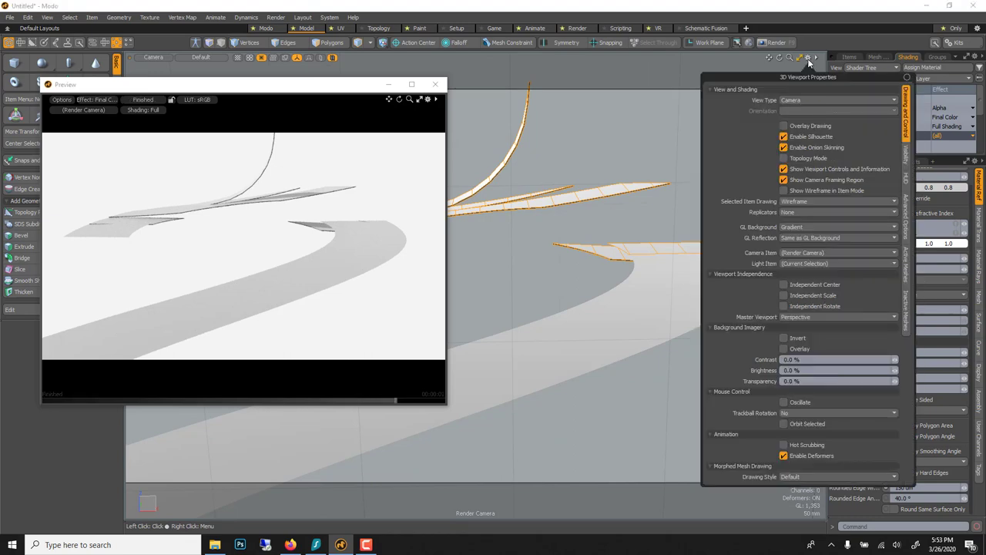
scroll(564, 229, "down", 5)
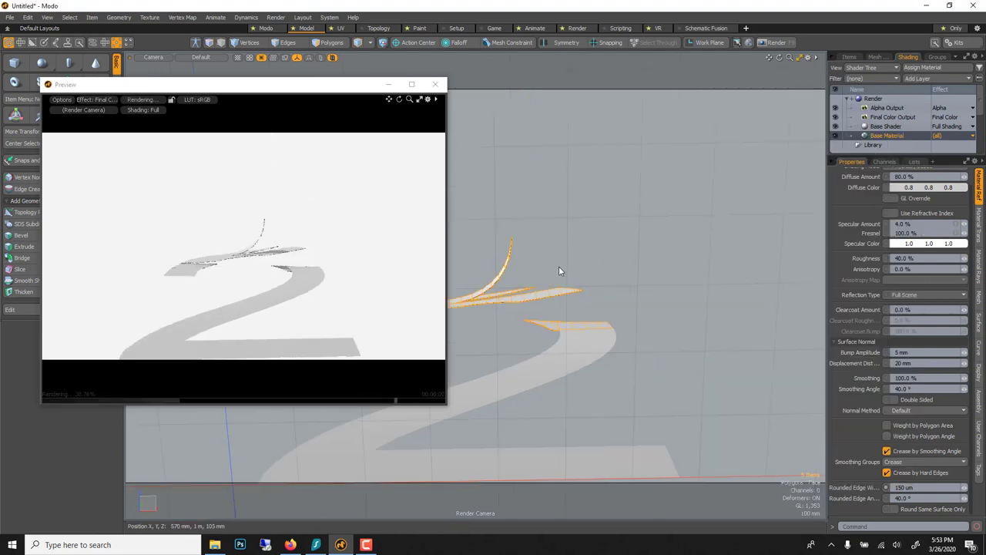
left_click_drag(640, 359, 670, 472, "alt")
scroll(540, 286, "up", 5)
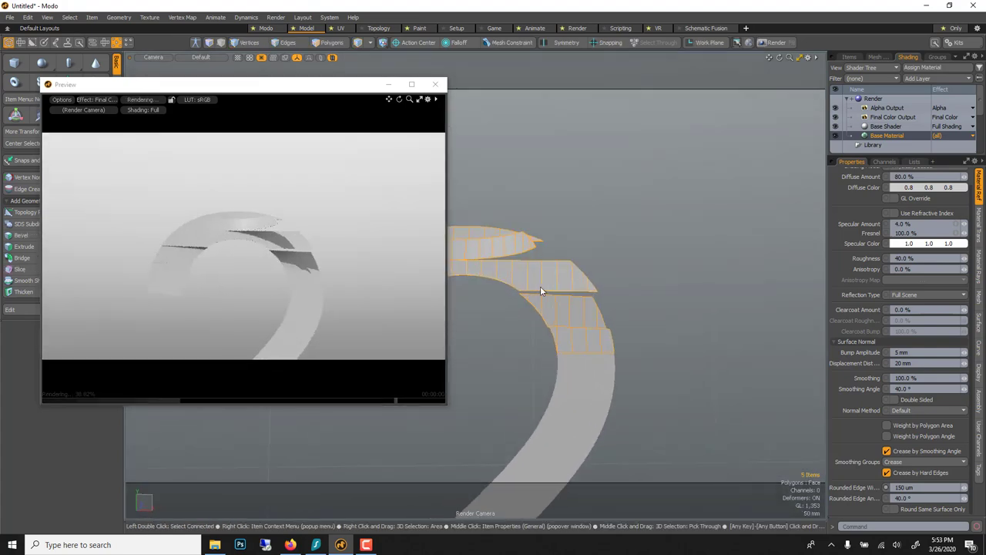
left_click_drag(580, 250, 544, 299, "alt")
scroll(597, 275, "up", 2)
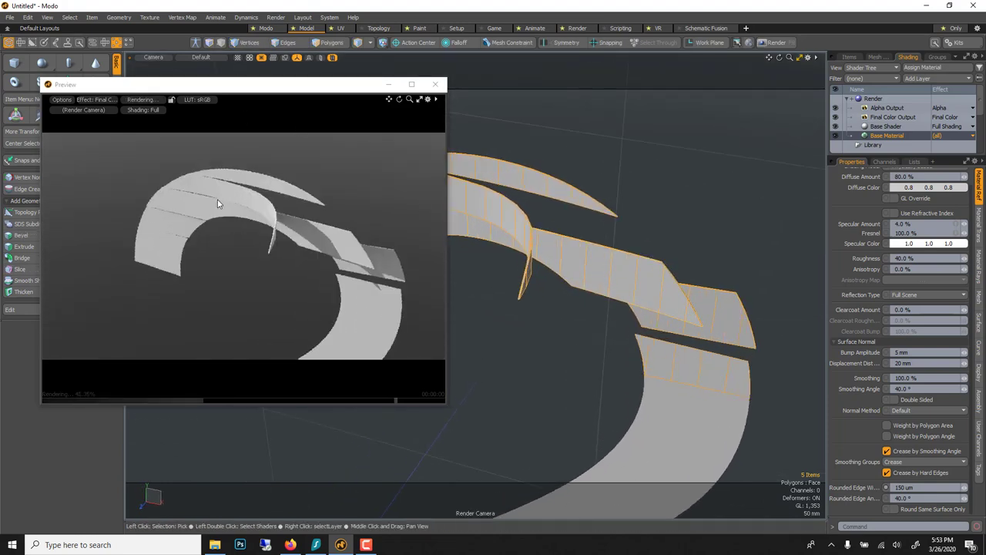
left_click(442, 87)
- Delete all mesh items of the number 2, keeping only the camera and the directional light
left_click(372, 152)
left_click(395, 193)
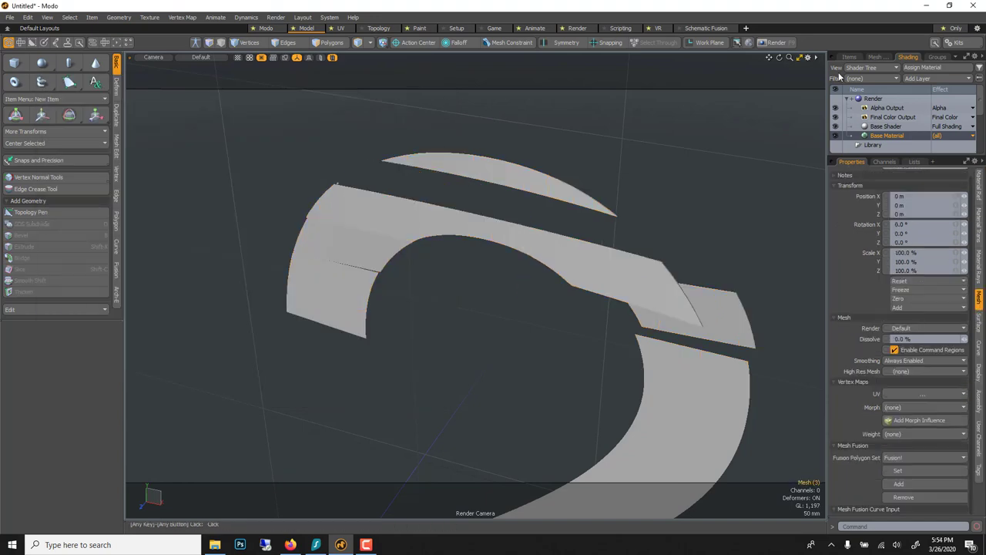
left_click(849, 57)
left_click(909, 120)
scroll(909, 115, "up", 3)
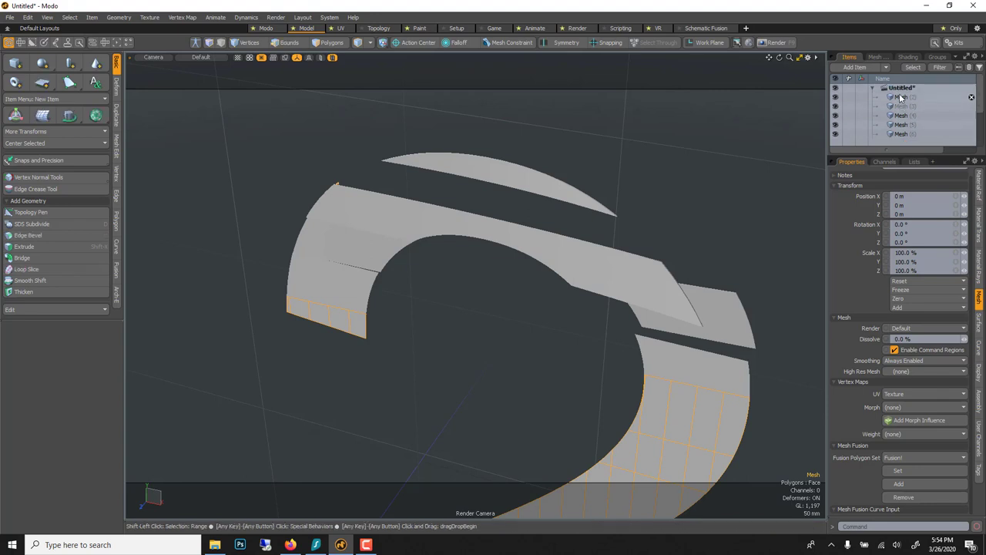
left_click(900, 97, "shift")
key("Delete")
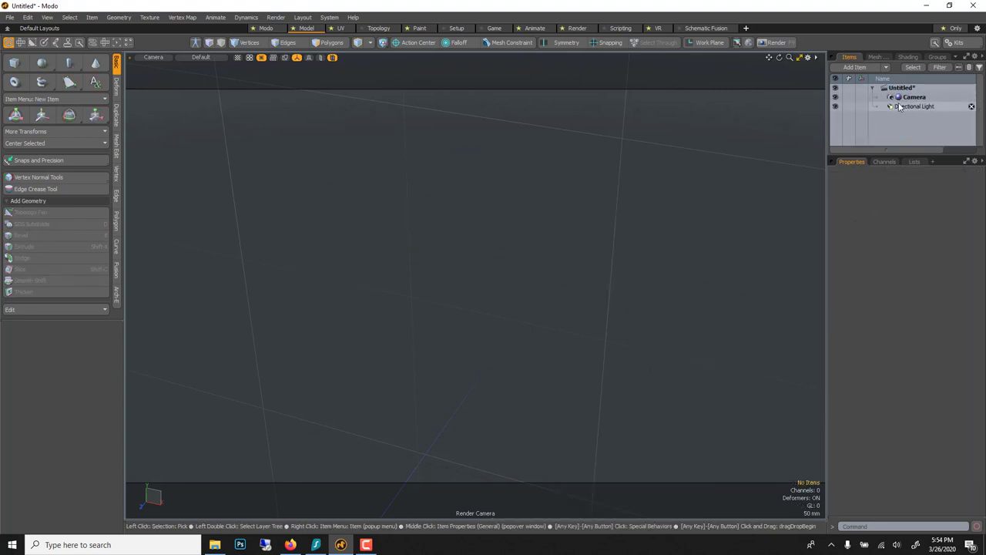
- Load the scene Nile_Neon_bundled and close the untitled scene
left_click(10, 17)
left_click(23, 63)
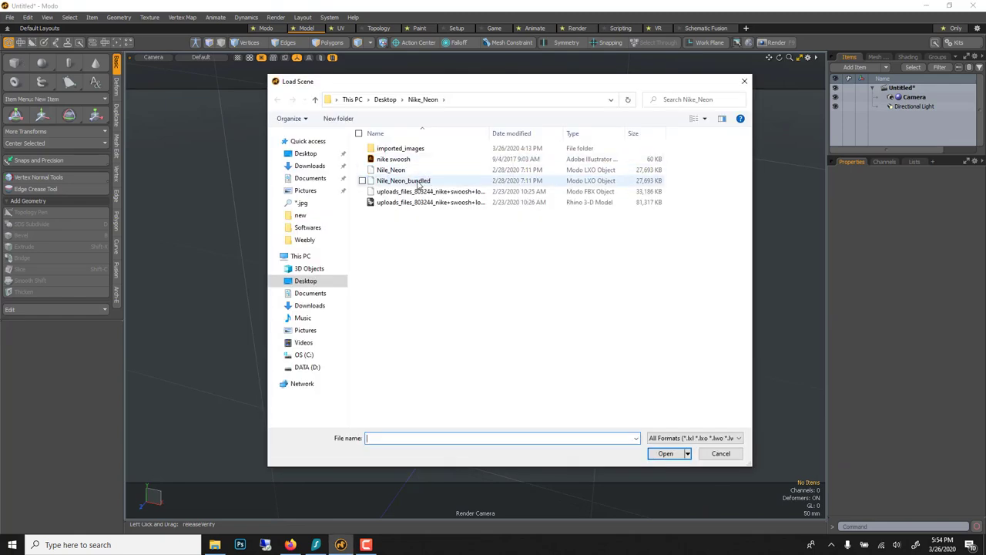
double_click(418, 182)
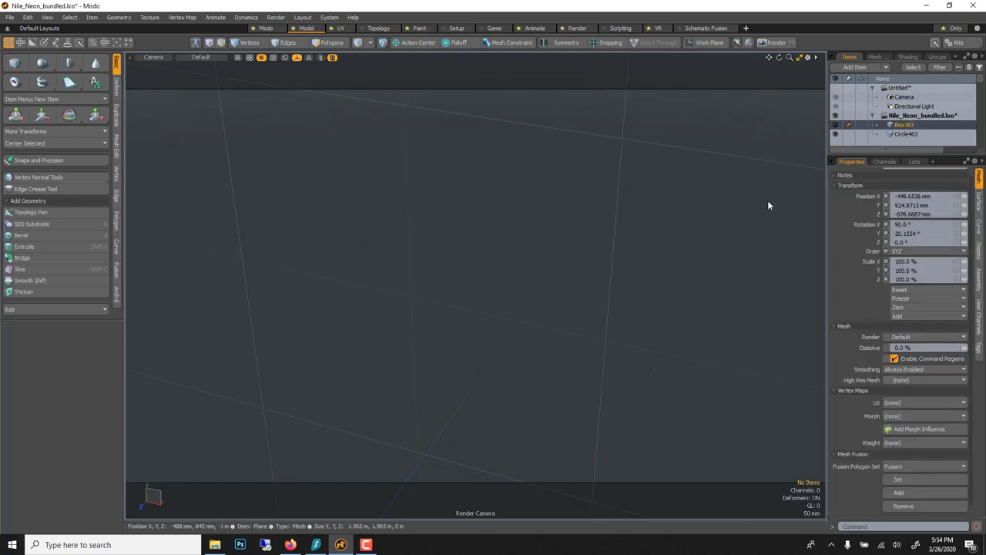
left_click(968, 90)
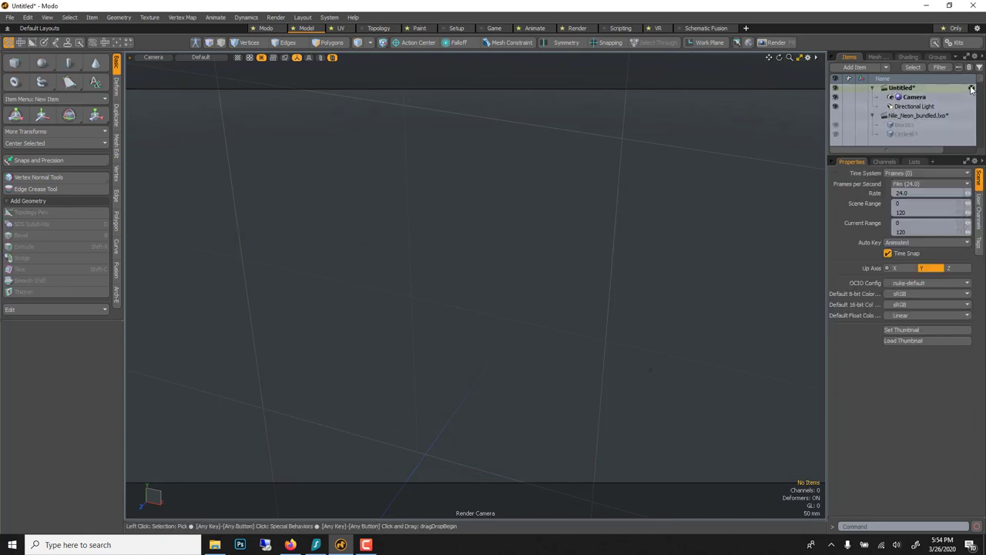
left_click(971, 89)
- Examine the neon sign's brick wall, tube holders and hanging cables up close
left_click(324, 221)
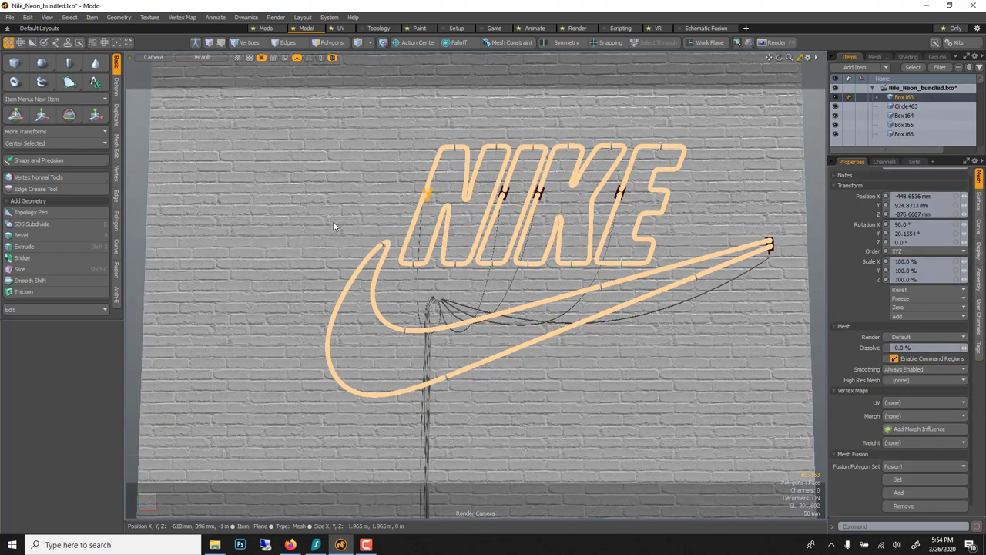
left_click(340, 222)
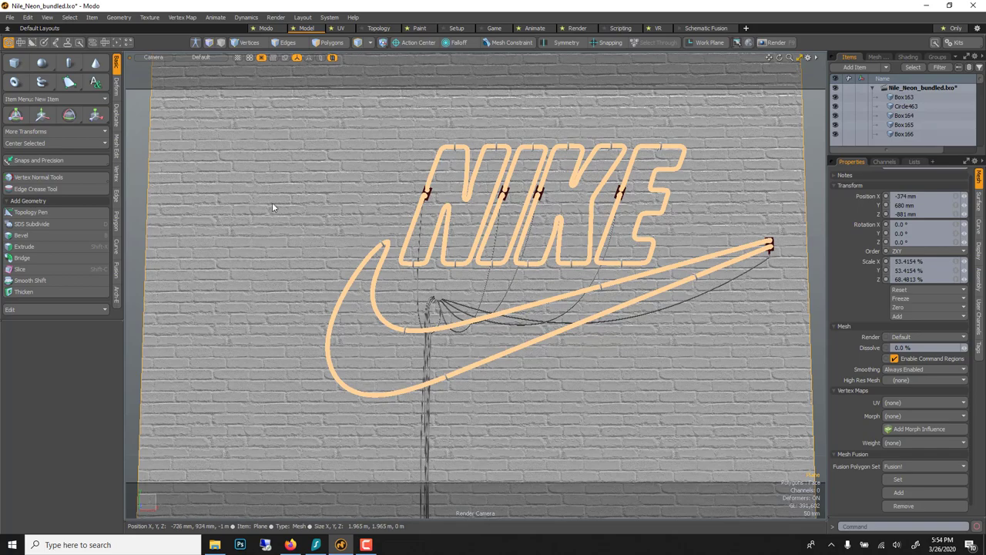
left_click_drag(373, 240, 500, 212, "alt")
scroll(500, 212, "up", 5)
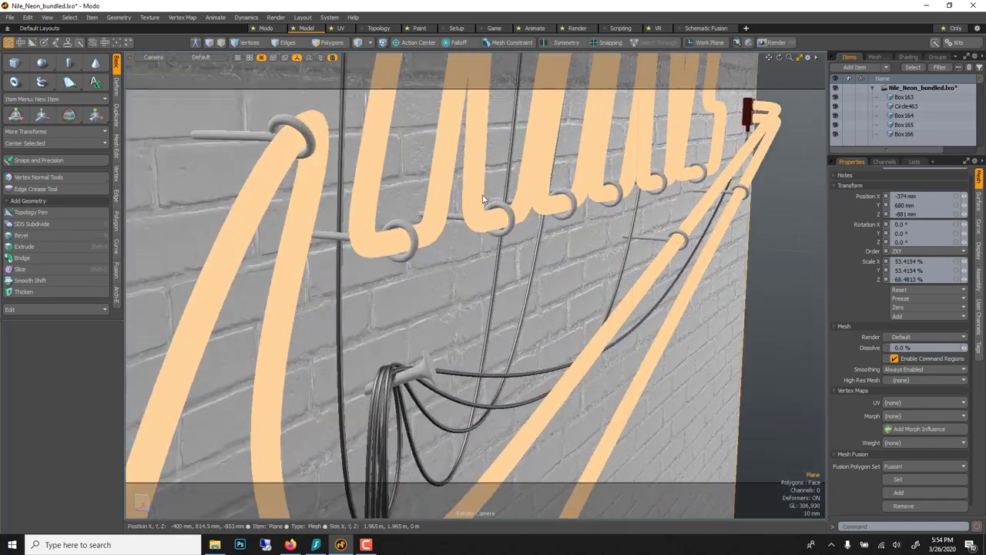
left_click(375, 391)
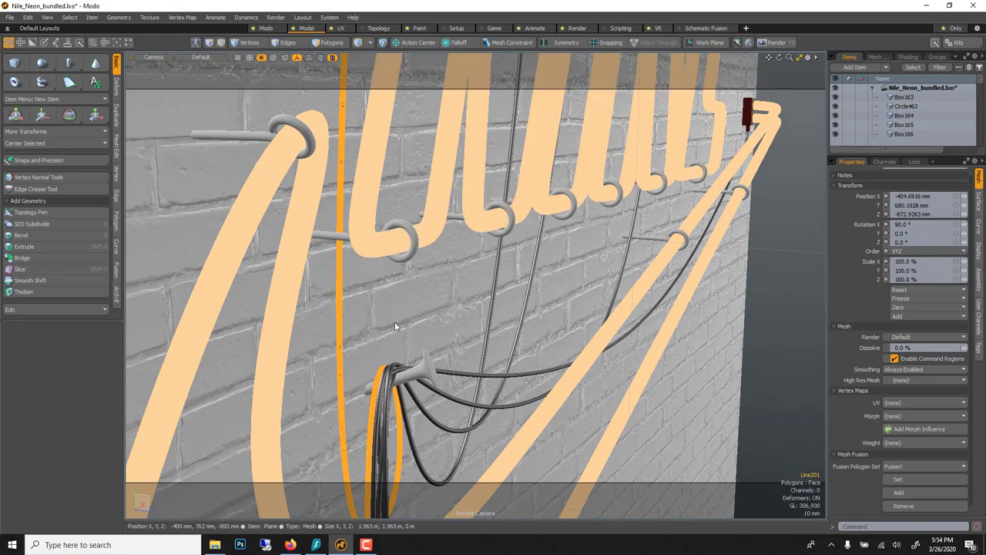
left_click_drag(428, 251, 390, 194, "alt")
- Assign the Default material to the NIKE lettering tubes and to the swoosh tube
left_click(389, 198)
scroll(388, 198, "down", 1)
scroll(387, 190, "down", 1)
key("m")
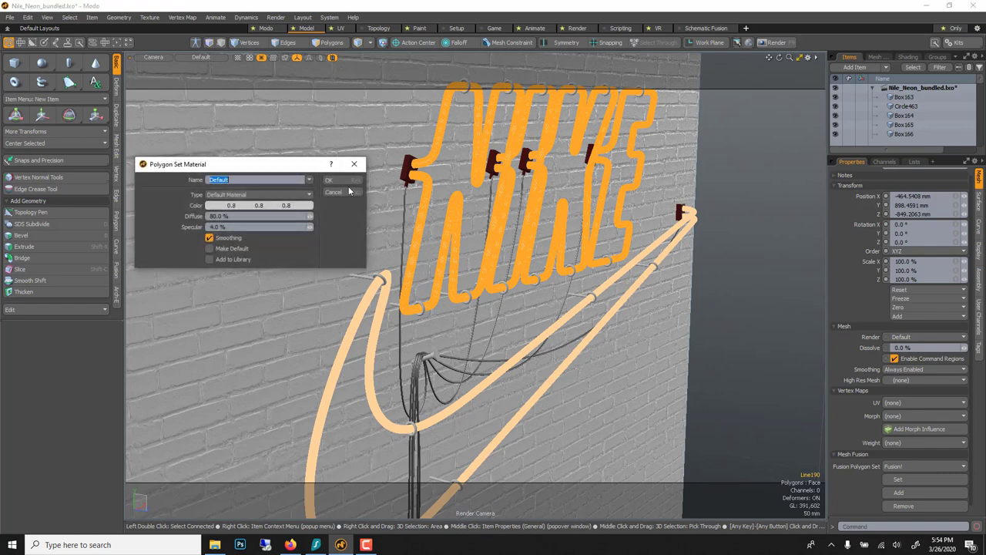
left_click(329, 180)
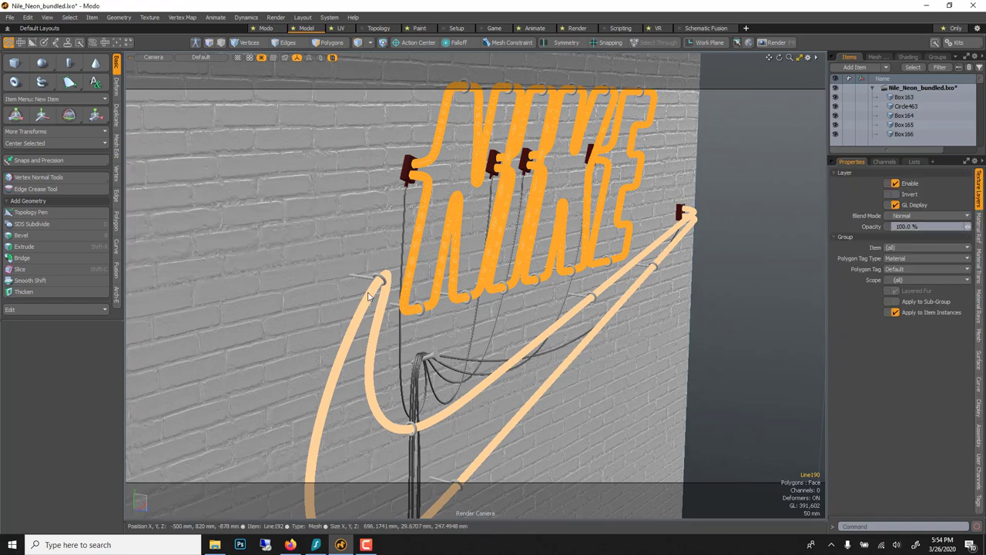
left_click(369, 297)
key("m")
left_click(329, 179)
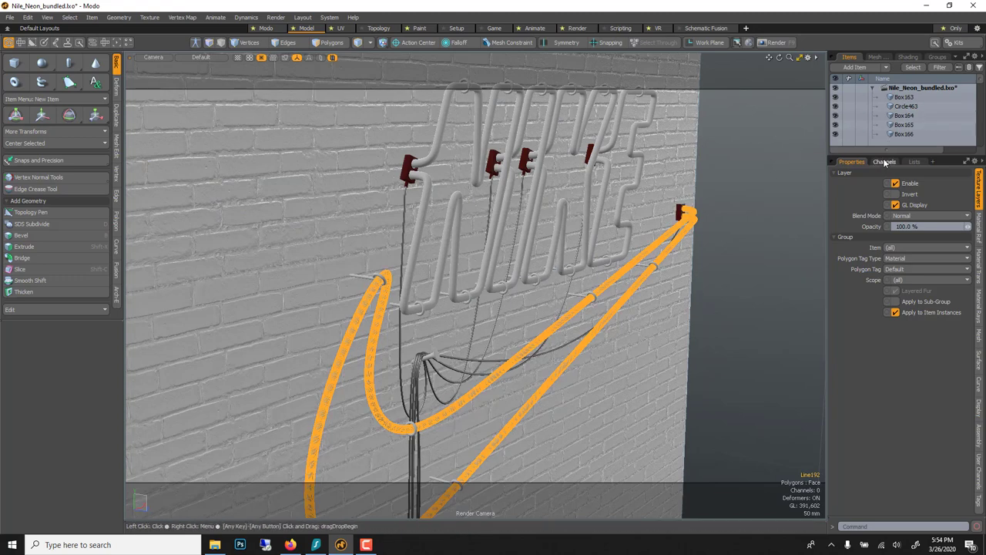
- Inspect the Environment's intensity and its conference_room image map in the shader tree
left_click_drag(883, 156, 894, 360)
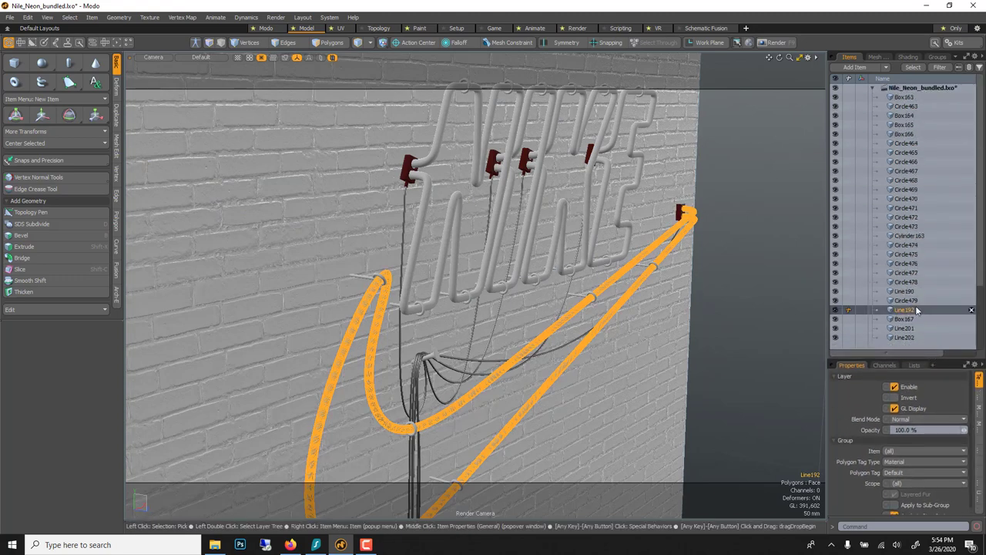
left_click(908, 57)
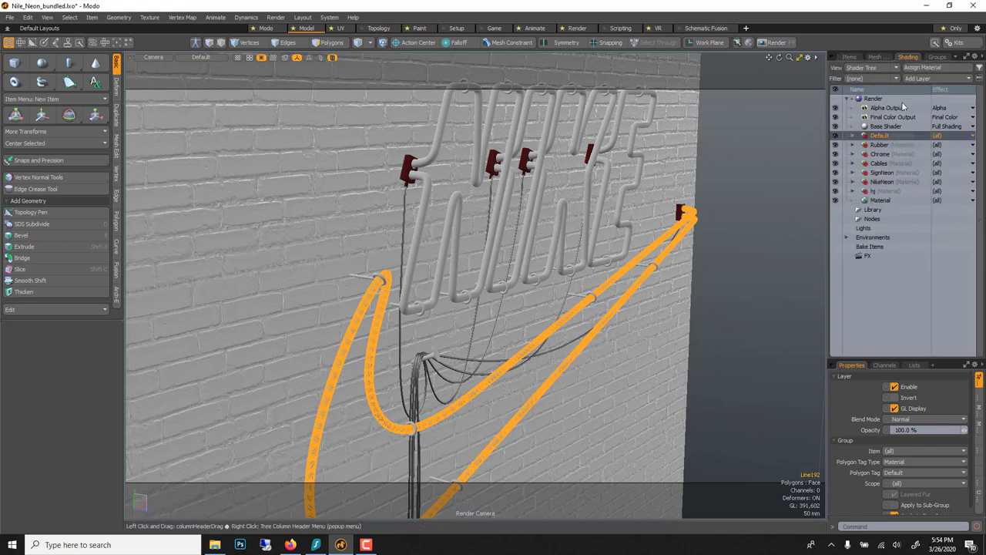
left_click(846, 238)
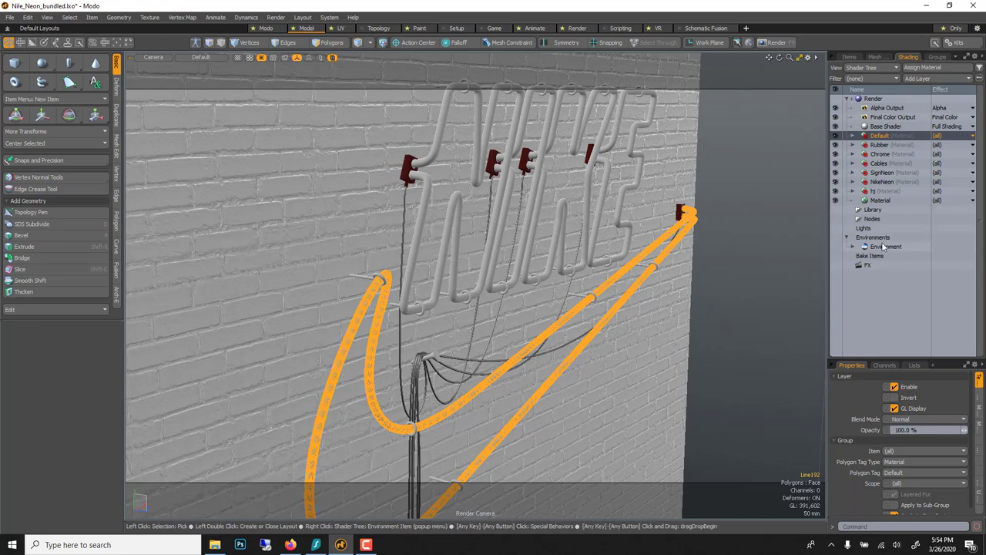
left_click(884, 247)
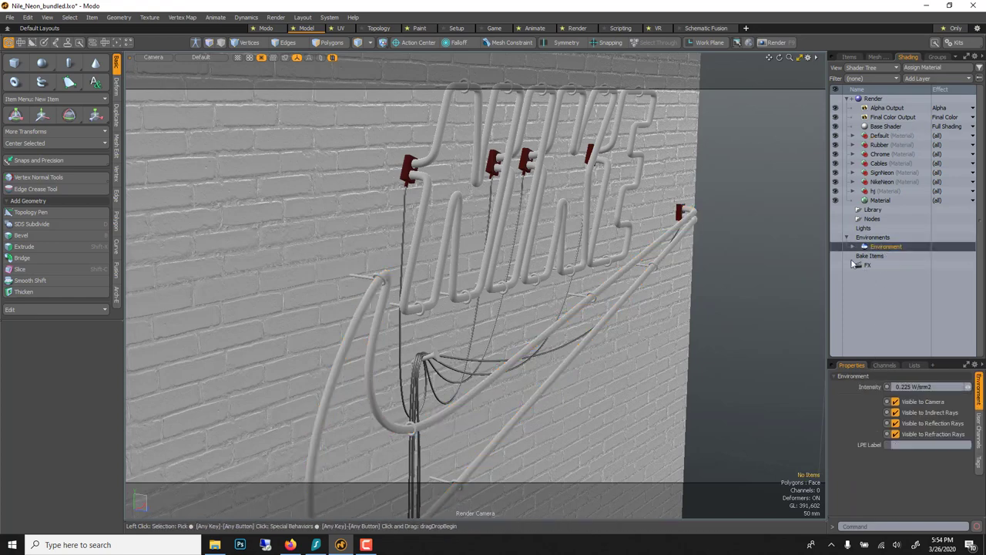
left_click(852, 248)
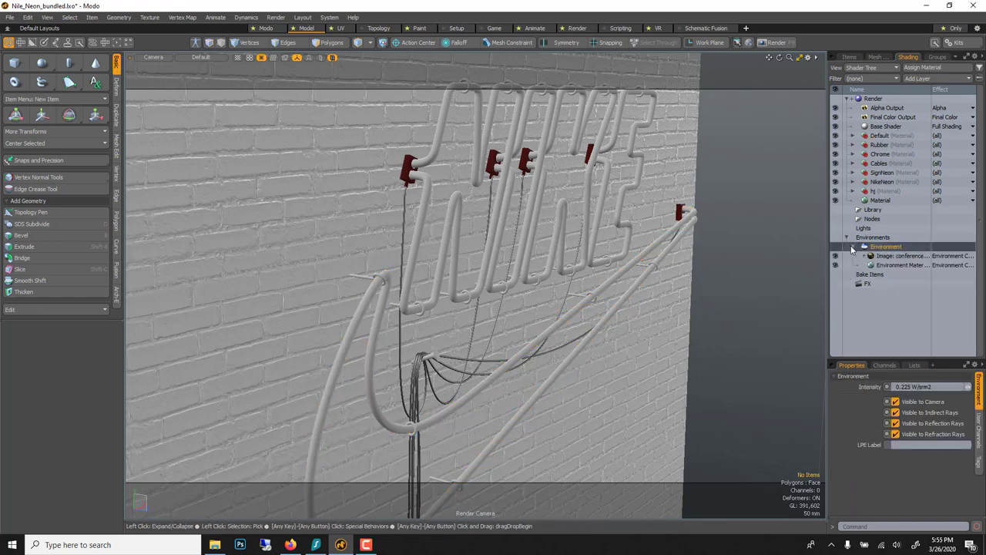
left_click(894, 257)
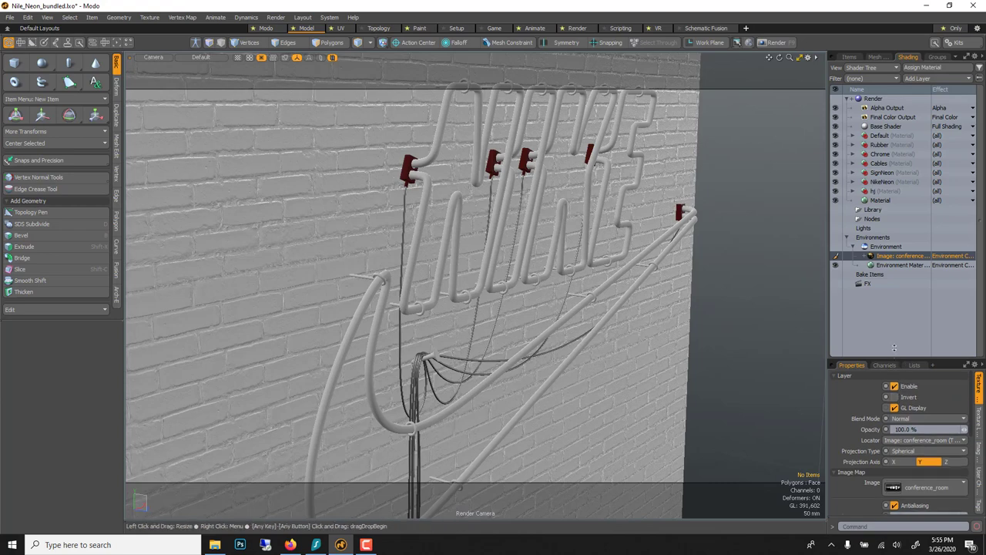
left_click(907, 428)
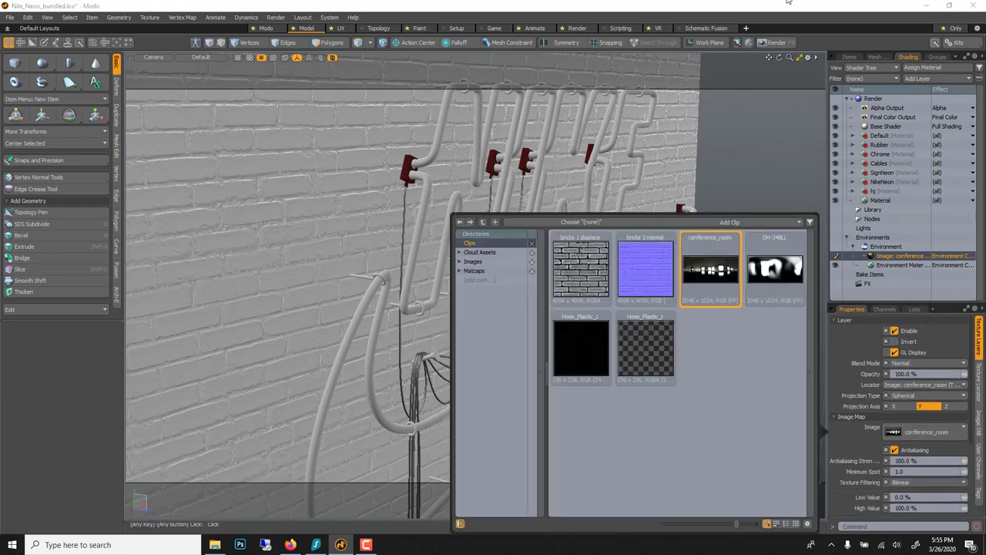
left_click(879, 247)
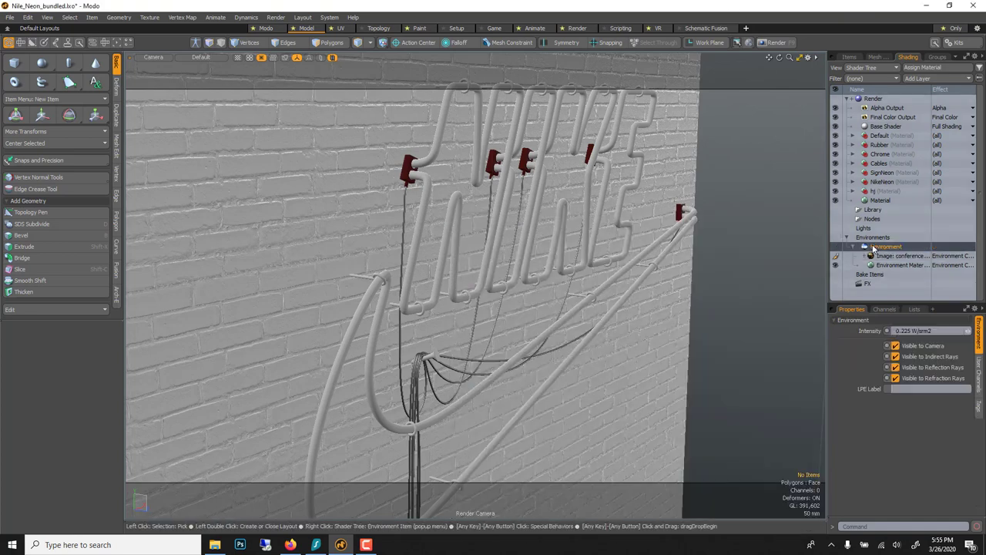
left_click(916, 329)
- Open a render preview of the neon sign from a more frontal view of the brick wall
left_click_drag(776, 206, 578, 292, "alt")
scroll(652, 236, "down", 1)
key("F8")
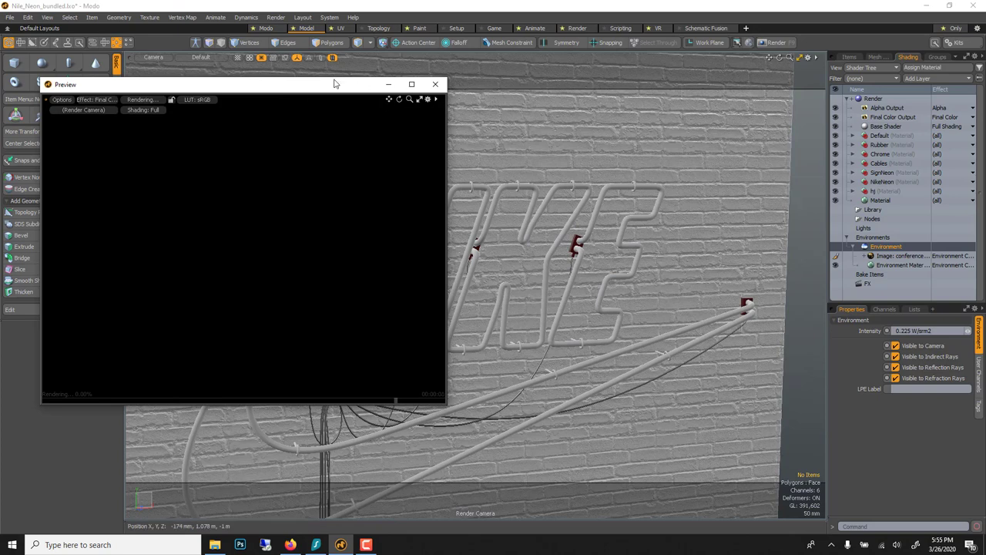
left_click_drag(316, 81, 646, 122)
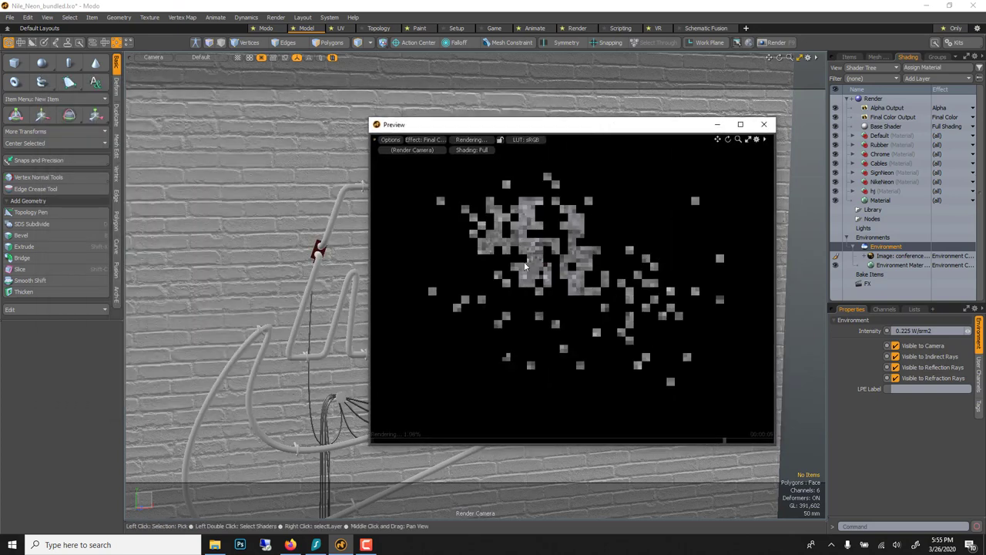
- Assign a new material named Glow to the NIKE lettering tubes
left_click(345, 195)
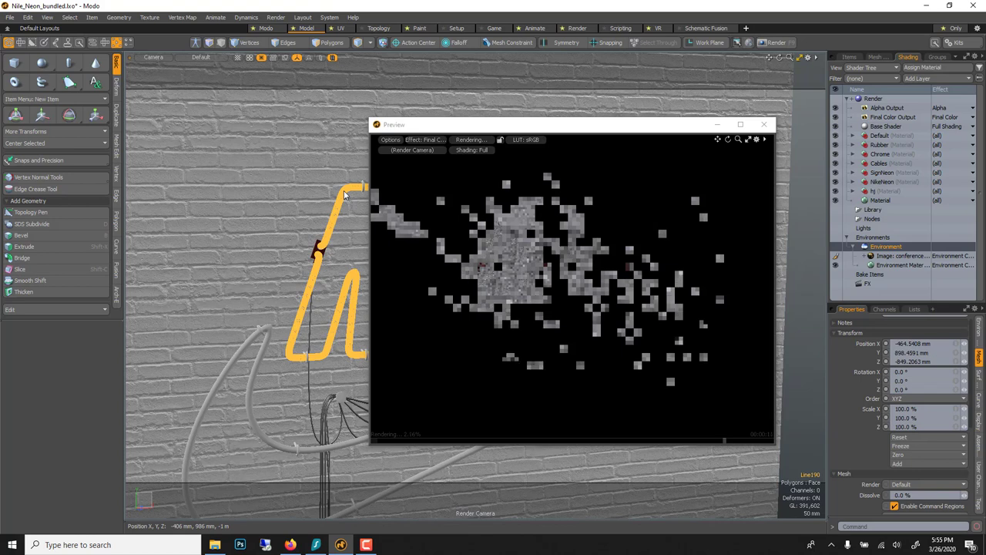
key("m")
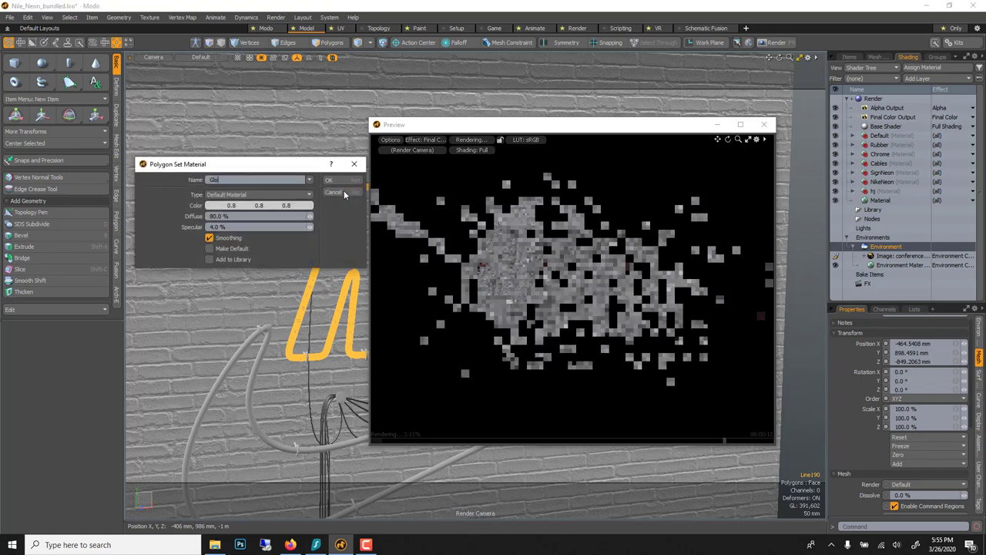
left_click(343, 193)
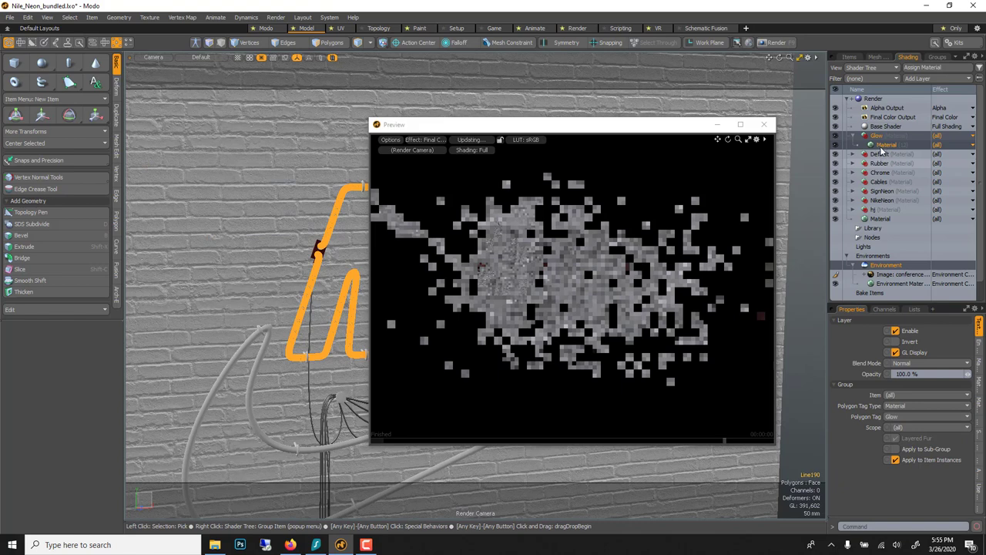
- Pause the render preview and set the Glow material's diffuse color to warm yellow 0.97, 0.83, 0.44
double_click(884, 146)
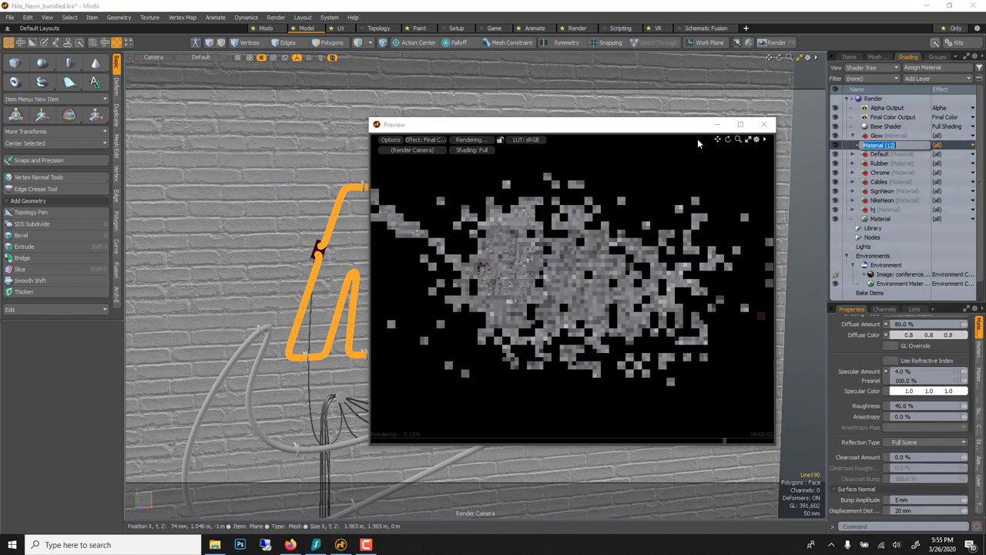
left_click(636, 116)
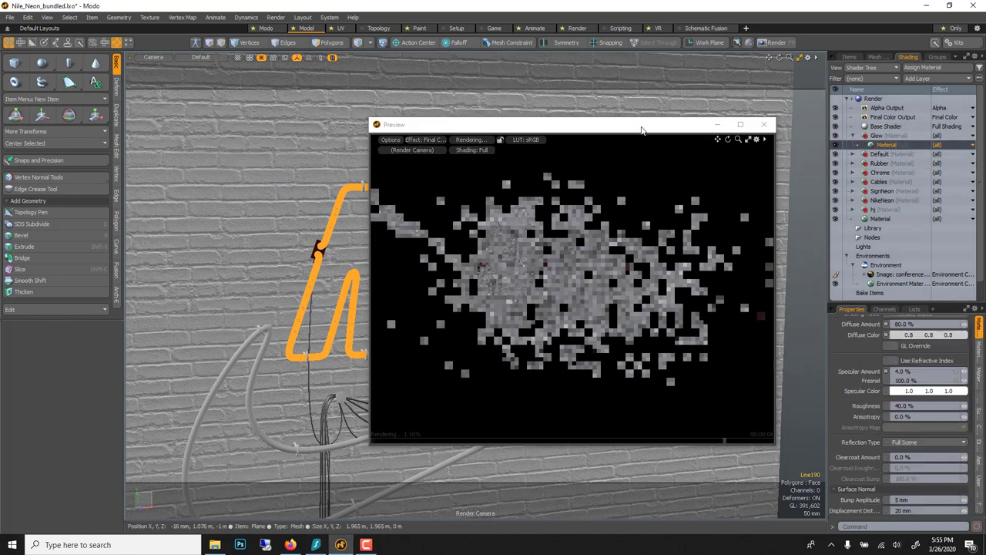
left_click(470, 141)
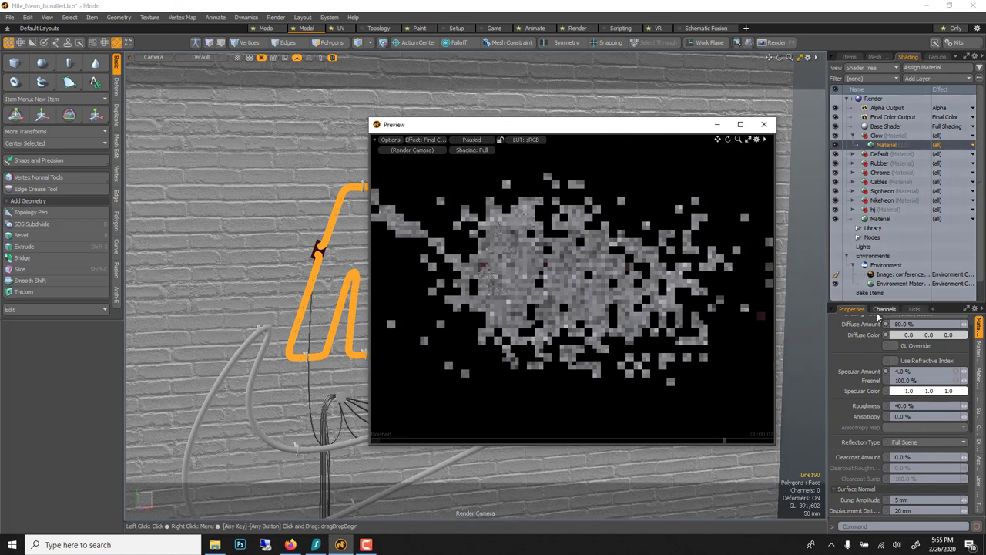
left_click(910, 334)
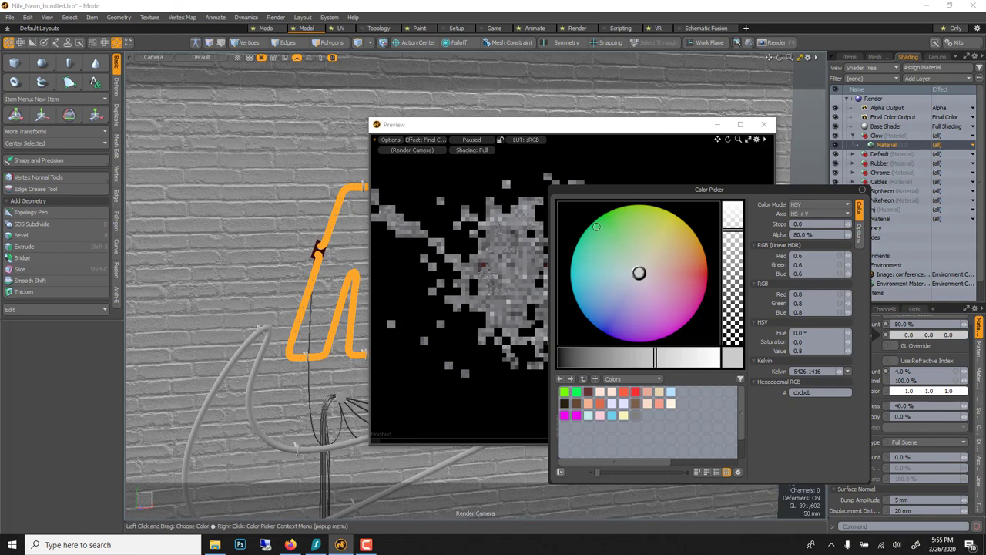
left_click_drag(640, 279, 683, 237)
left_click_drag(697, 354, 709, 355)
left_click(671, 5)
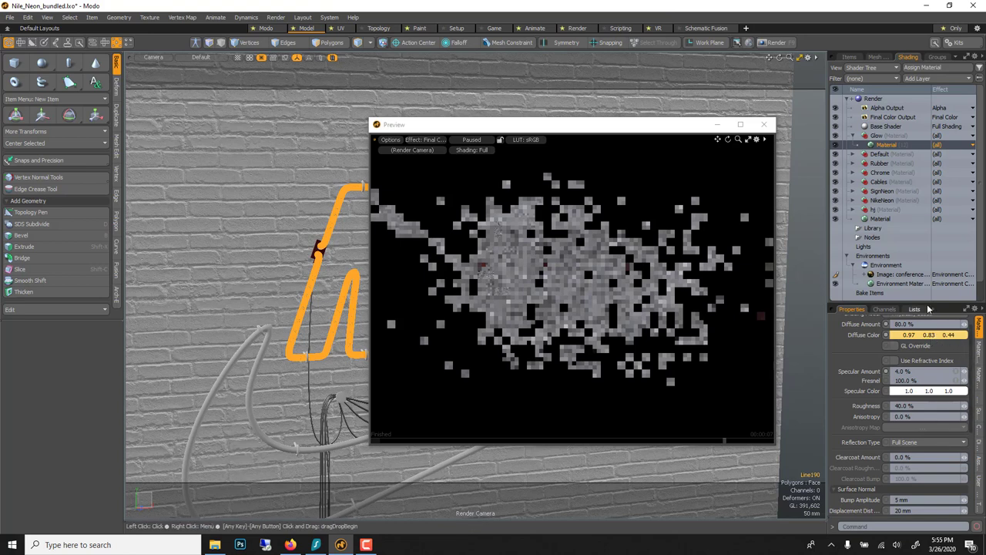
- Give the Glow material a luminous intensity of 1.0 W/srm2 and a yellow luminous color of 1.0, 0.87, 0.41
left_click_drag(924, 304, 925, 151)
left_click(982, 222)
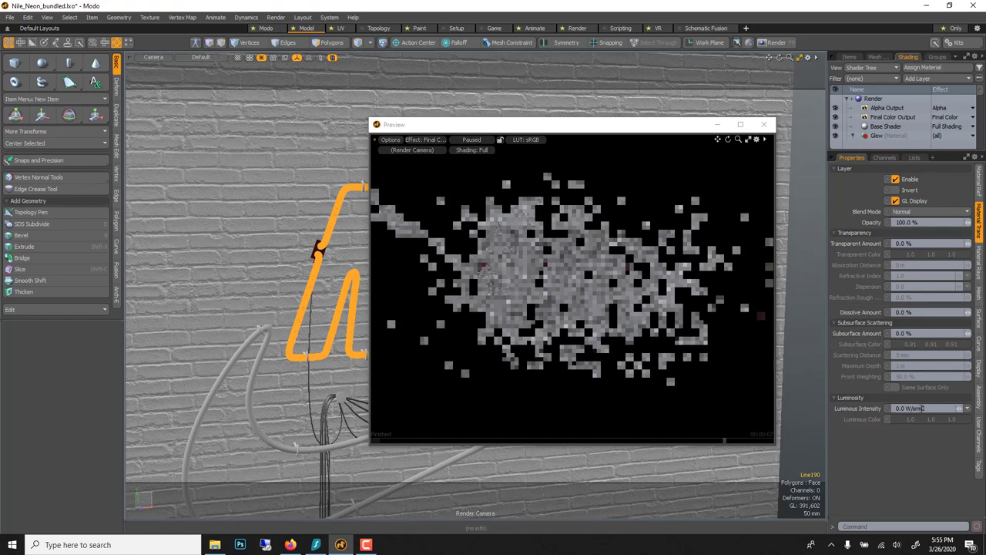
type("1")
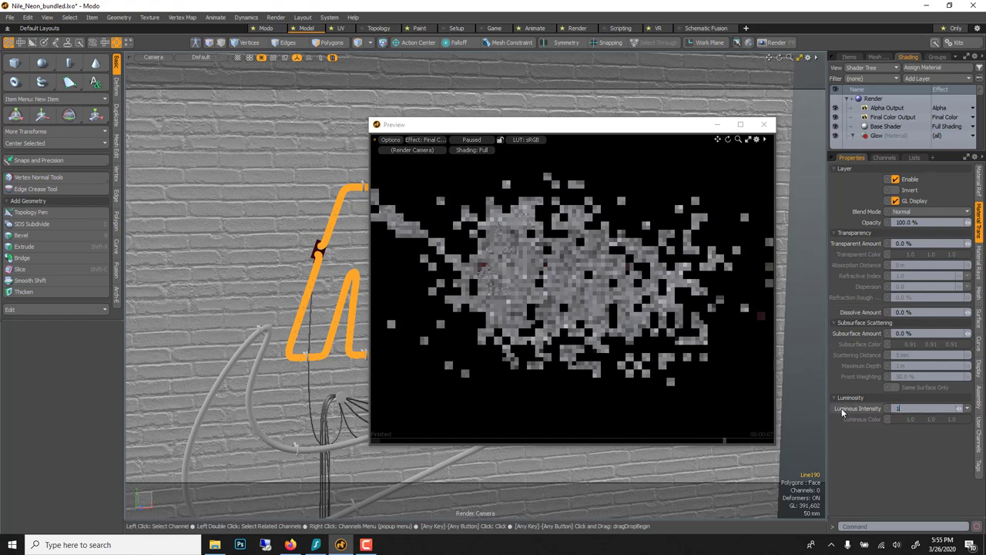
key("Return")
left_click(916, 420)
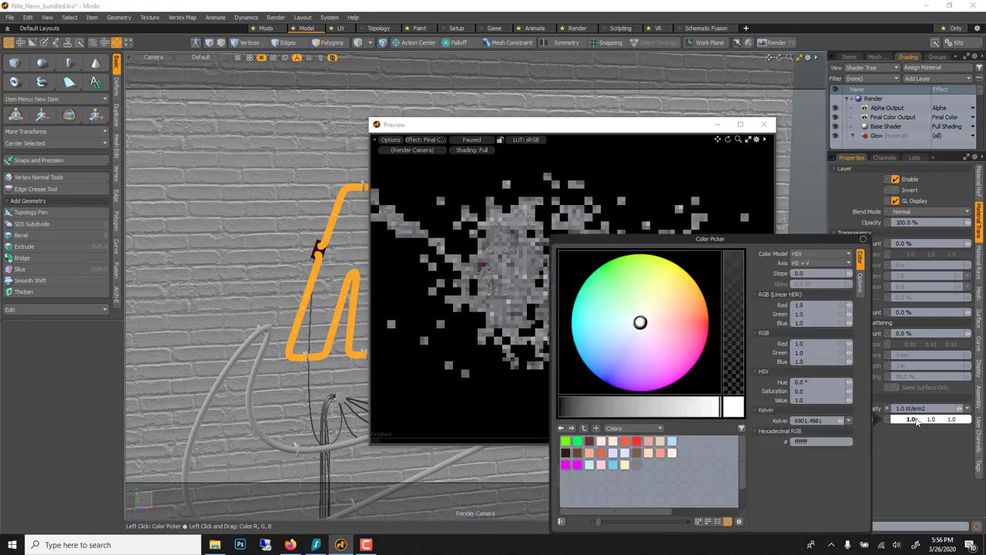
mouse_move(677, 303)
left_mouse_down()
mouse_move(667, 275)
mouse_move(685, 284)
left_mouse_up()
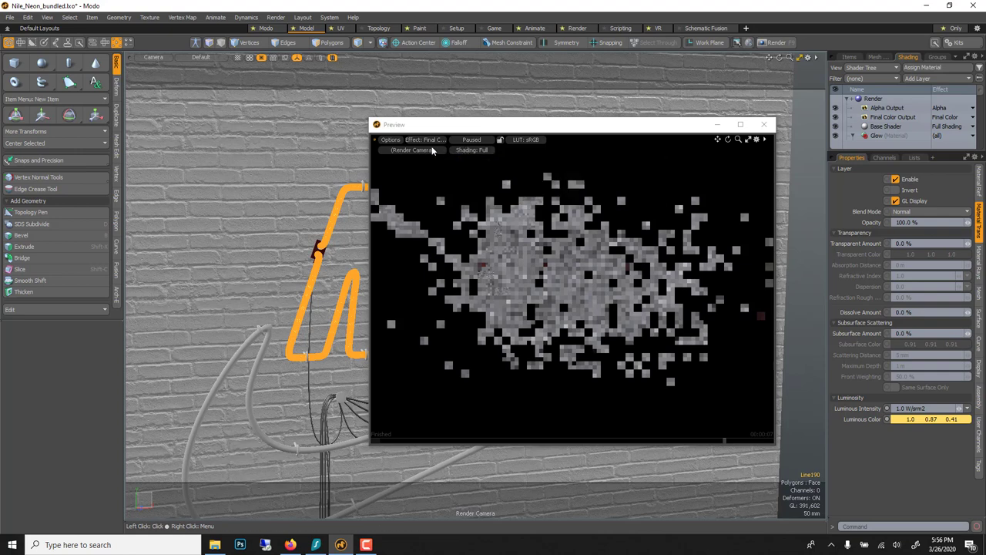
- Resume the render preview and set the Glow material's luminous intensity to 2.5 W/srm2
left_click(475, 140)
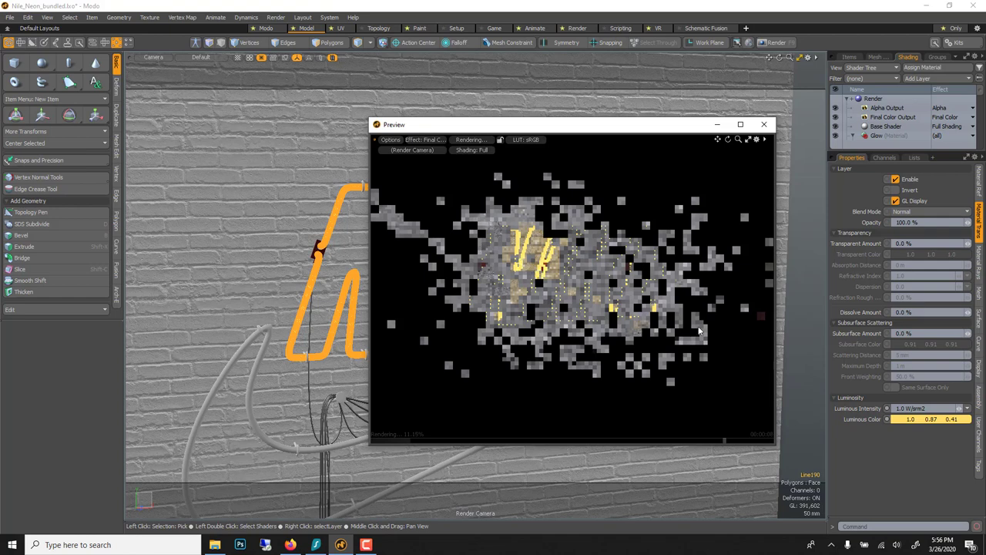
left_click(913, 406)
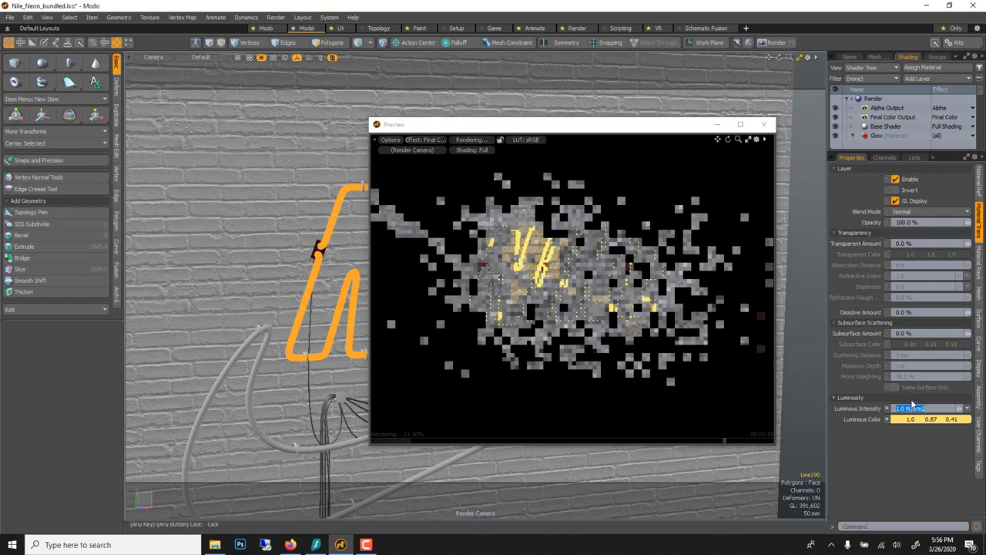
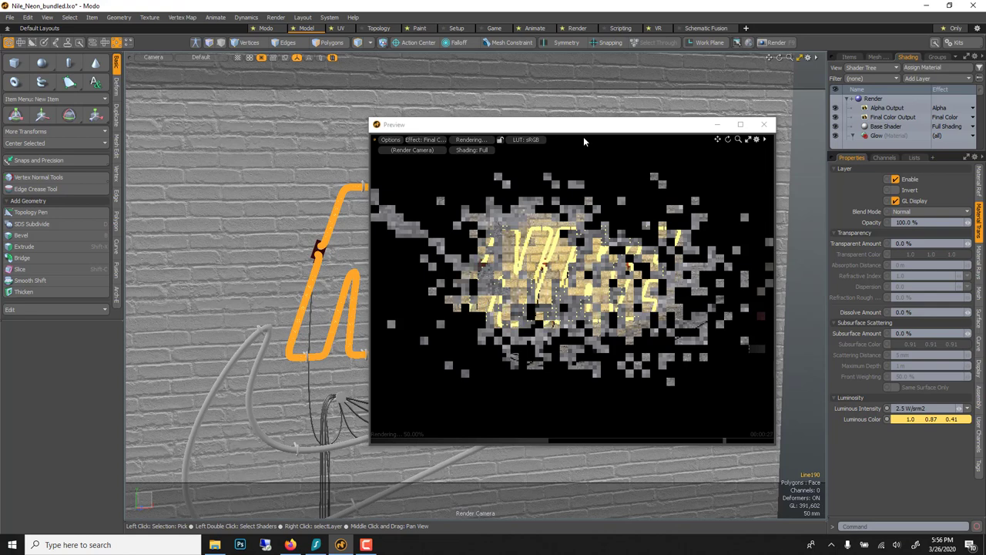
- Install the Tungsten Light preset from the Cloud Assets light materials and add it to the Glow material group
key("F6")
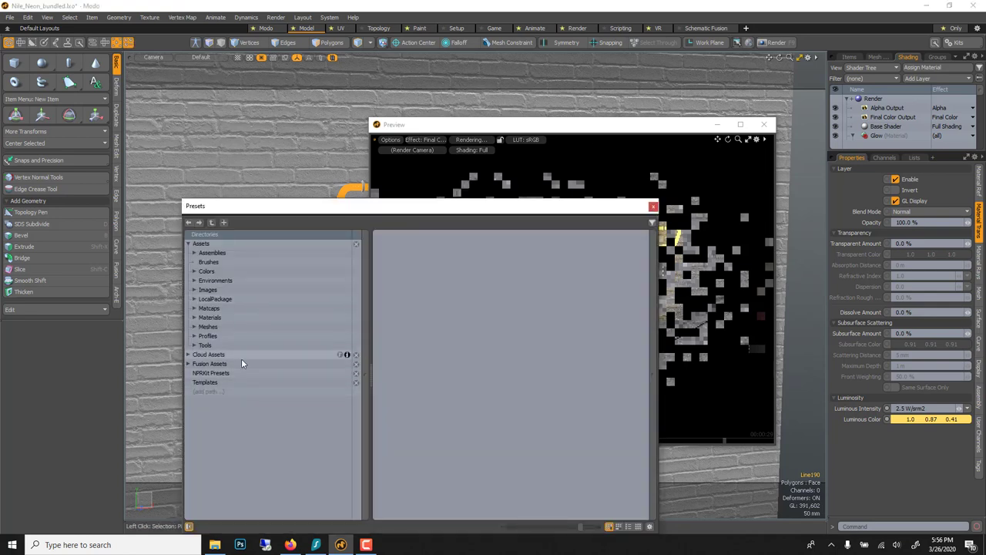
left_click(188, 353)
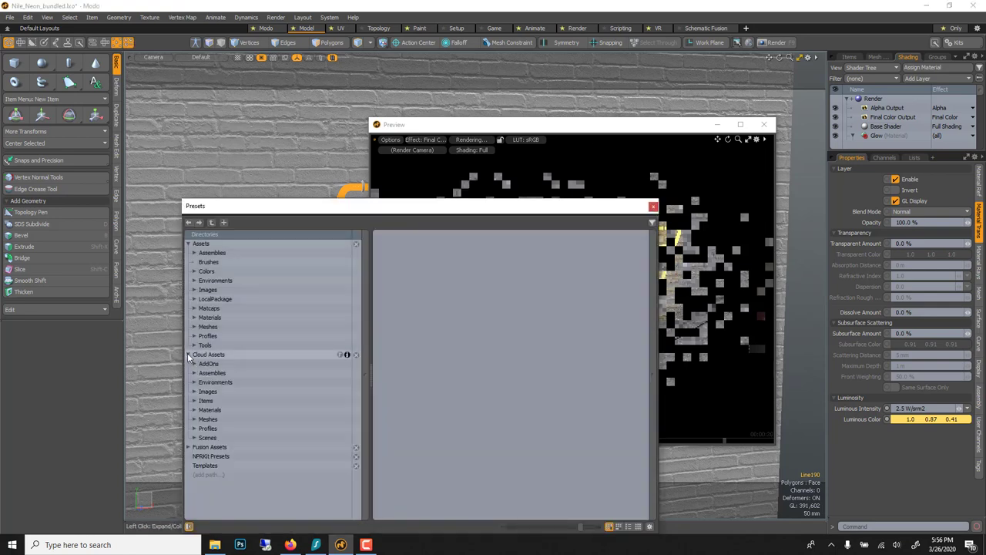
left_click(197, 410)
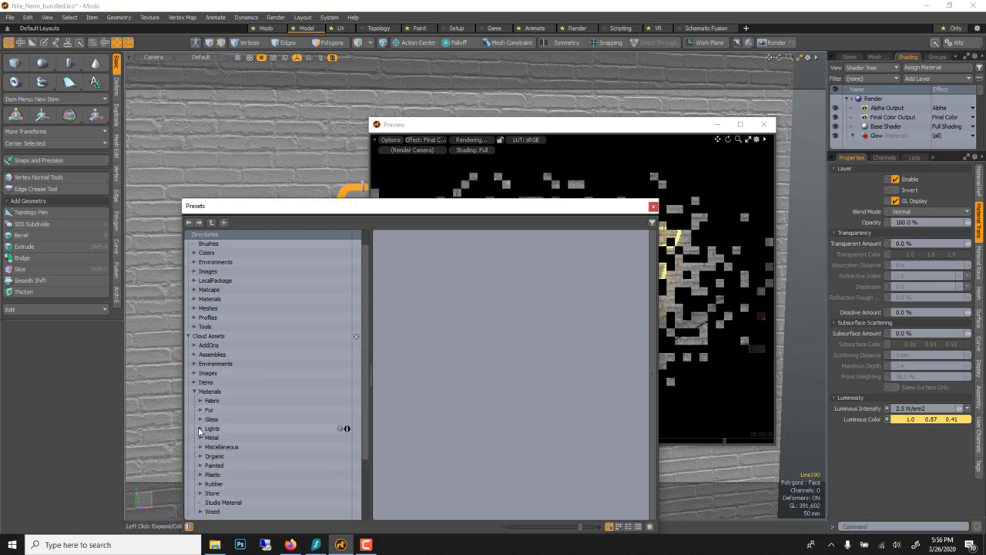
left_click(199, 430)
left_click(216, 437)
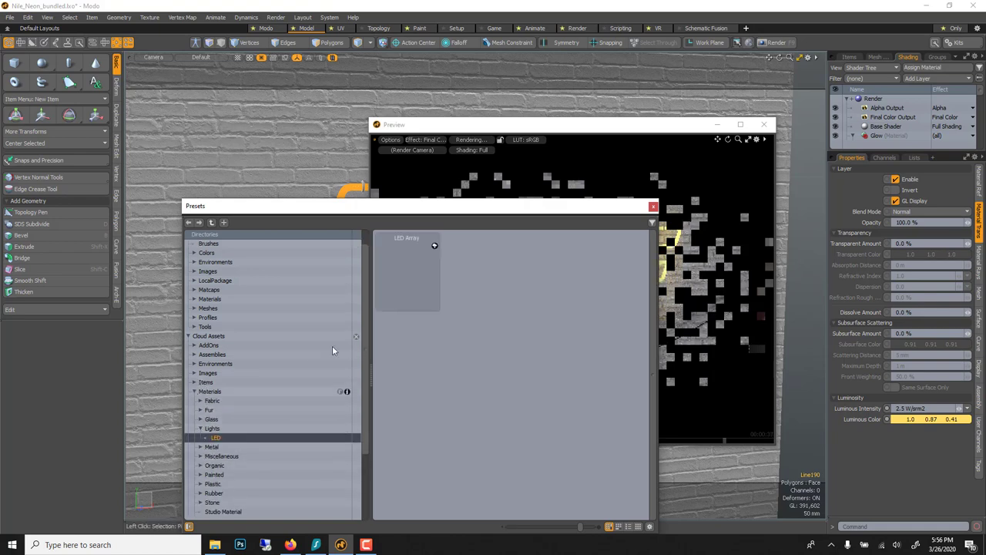
scroll(251, 388, "up", 1)
left_click(217, 446)
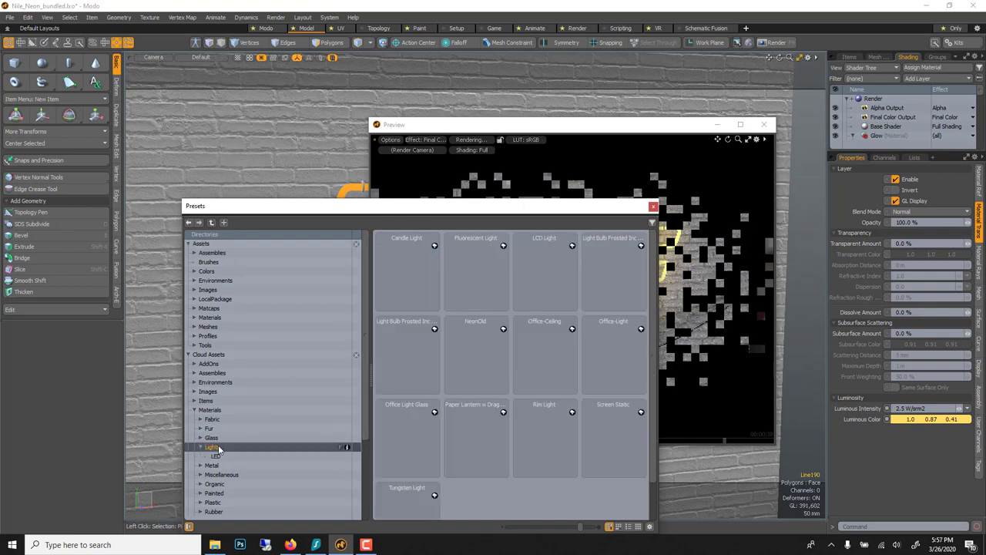
scroll(486, 359, "down", 1)
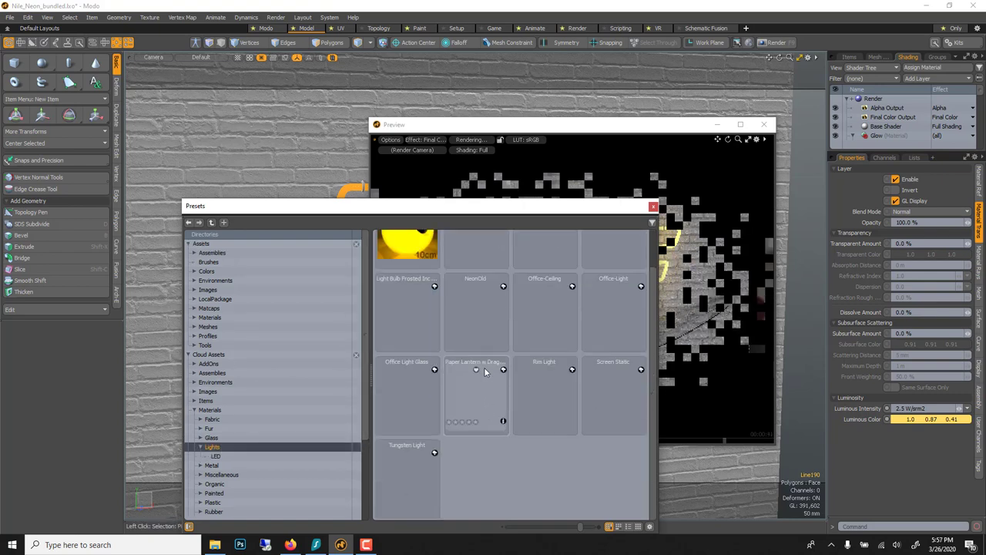
left_click(409, 499)
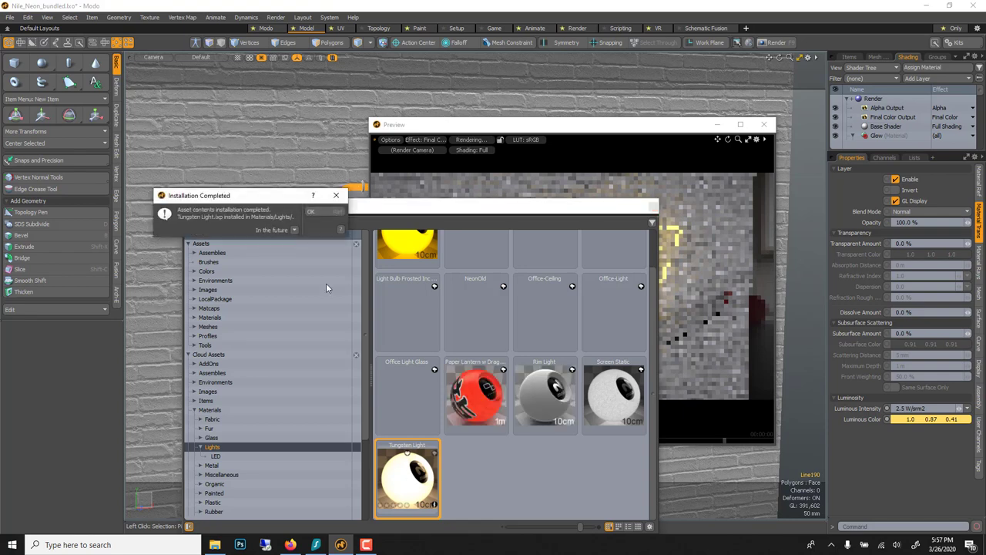
left_click(313, 228)
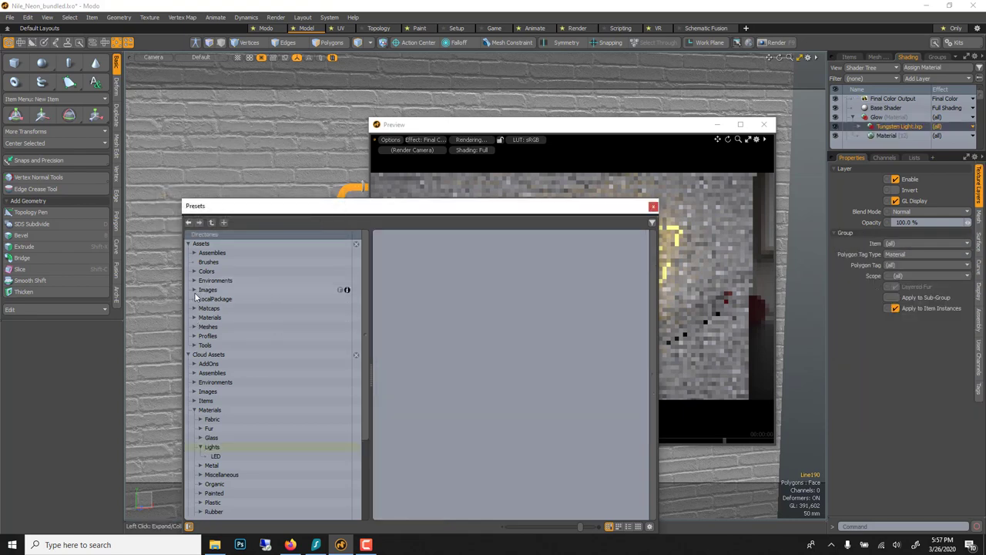
- Check the local Assets light materials for the installed Tungsten Light preset and close the preset browser
left_click(194, 317)
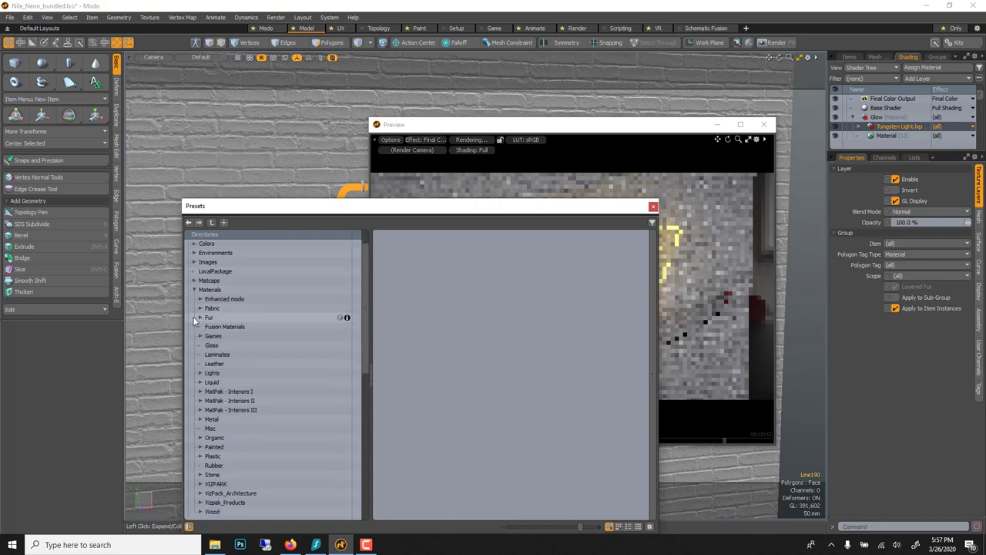
left_click(200, 372)
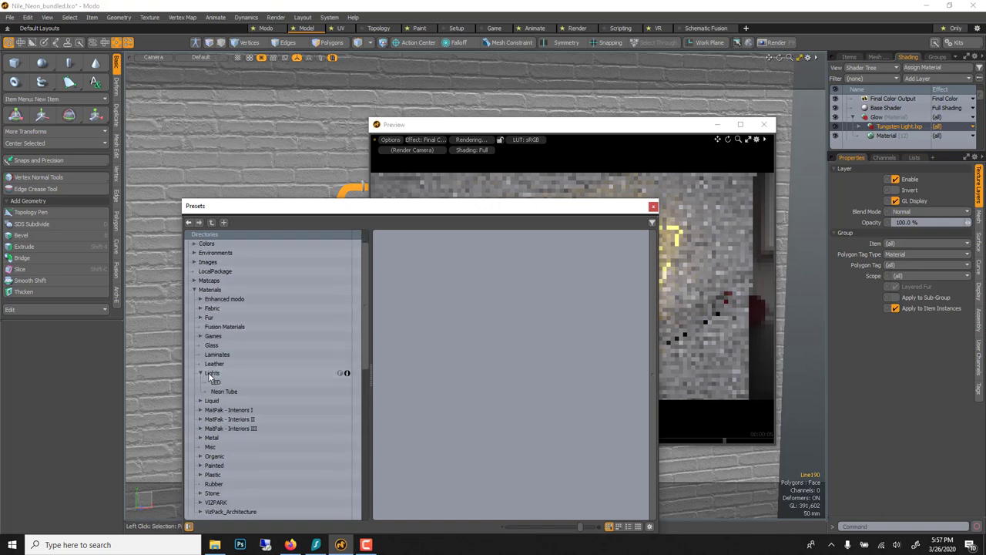
left_click(210, 374)
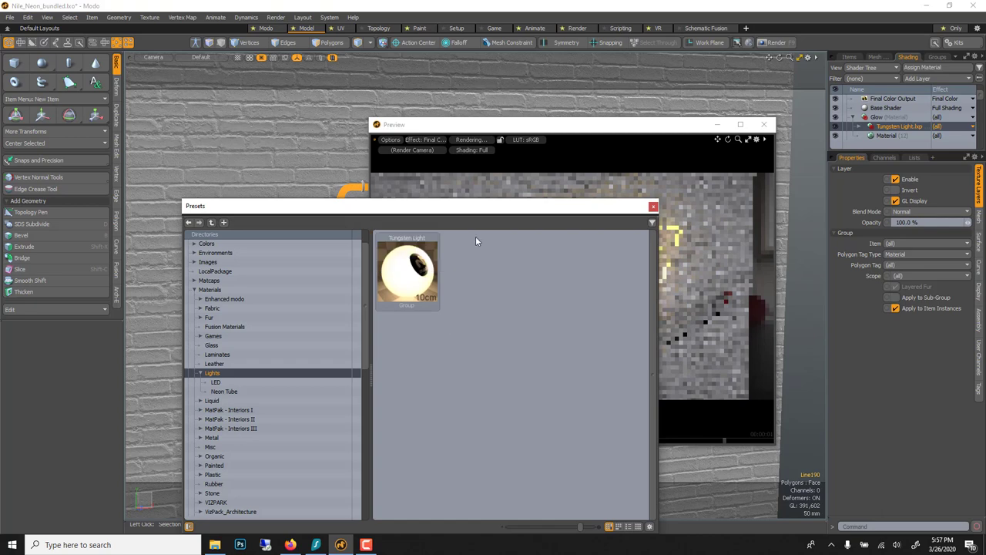
left_click_drag(466, 206, 259, 210)
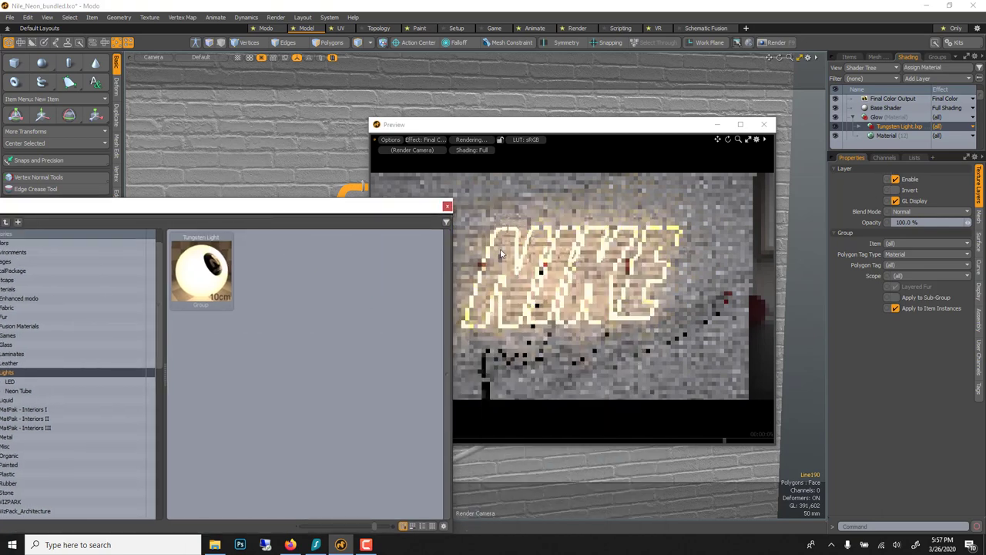
left_click(448, 206)
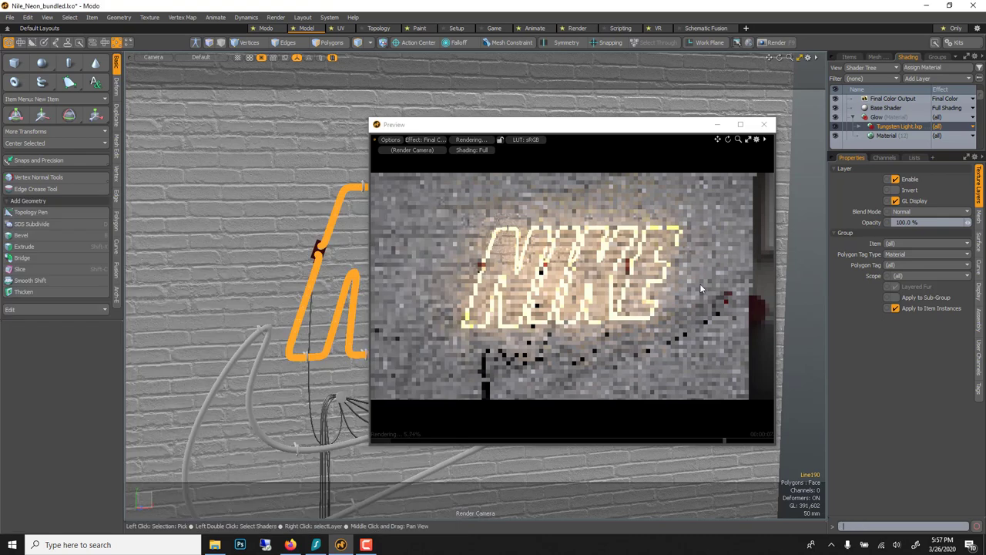
- Lower the Tungsten Light luminous amount gradient's key at input 0% to a value of 180% in the Gradient Editor
left_click(858, 129)
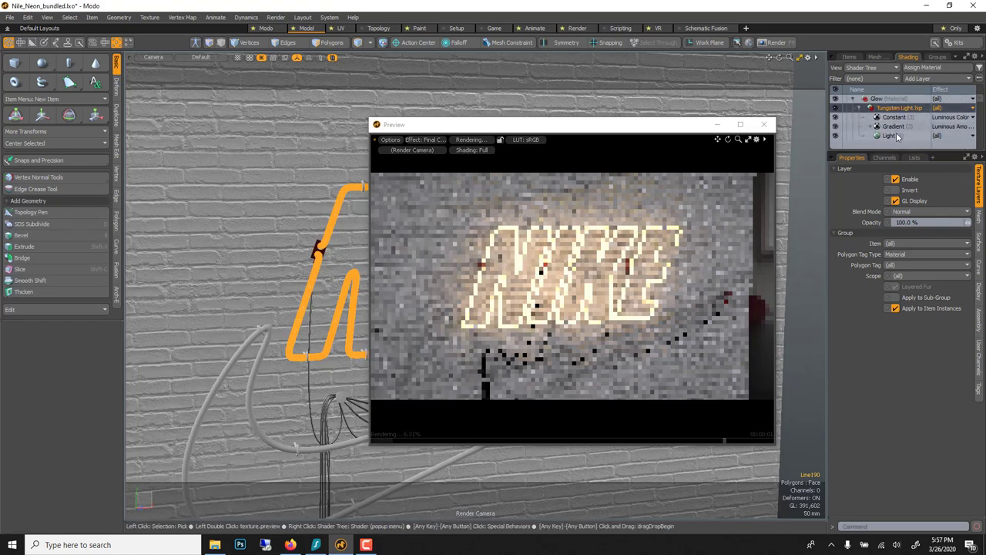
left_click(896, 136)
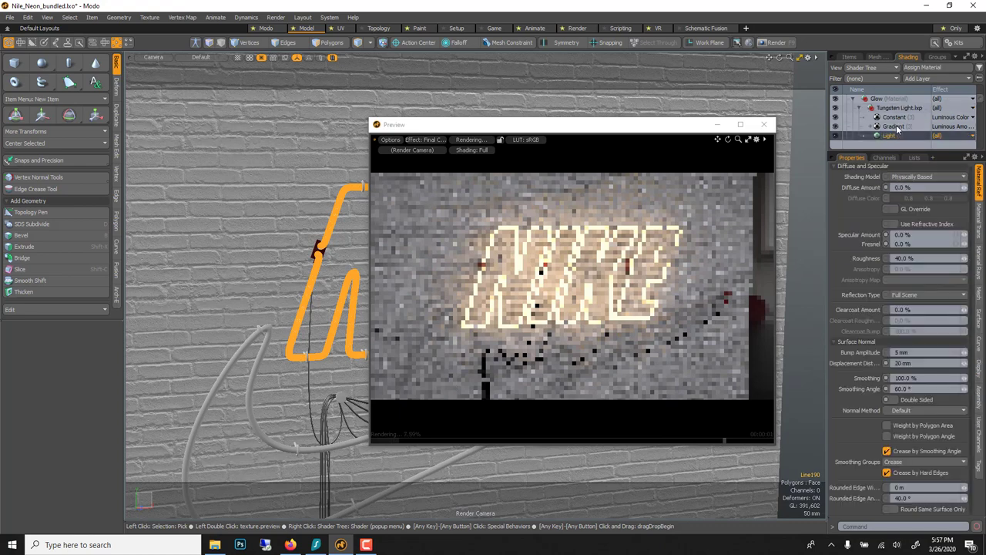
left_click(896, 127)
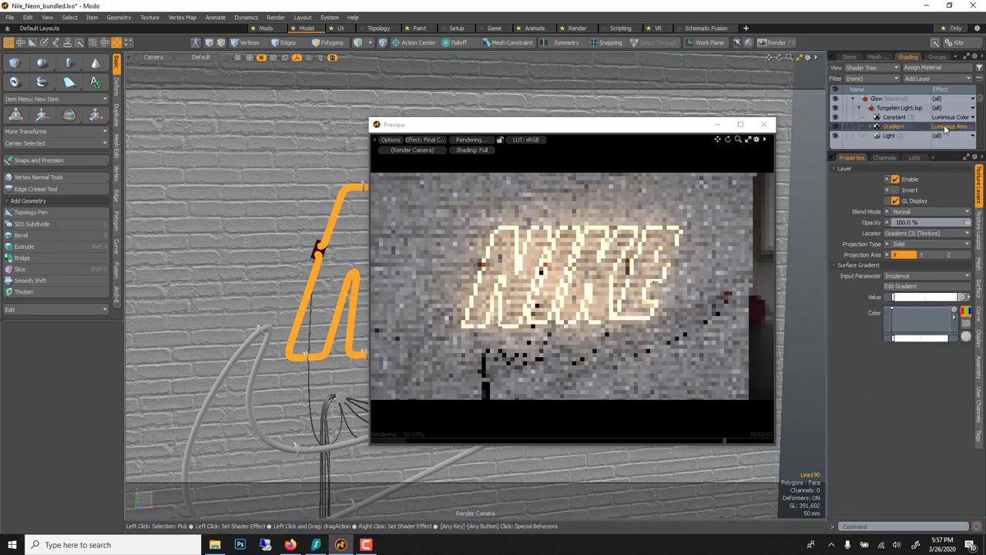
left_click(911, 286)
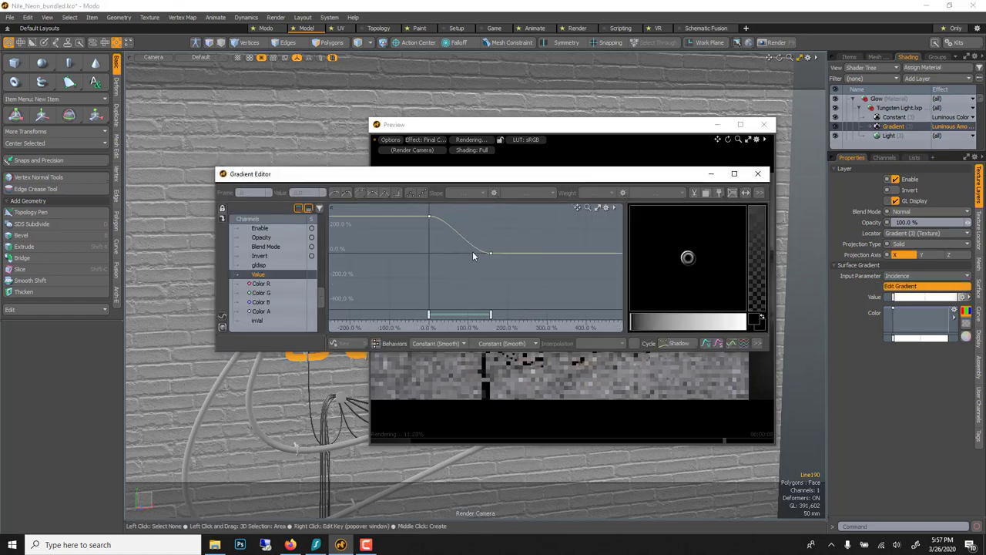
left_click(429, 216)
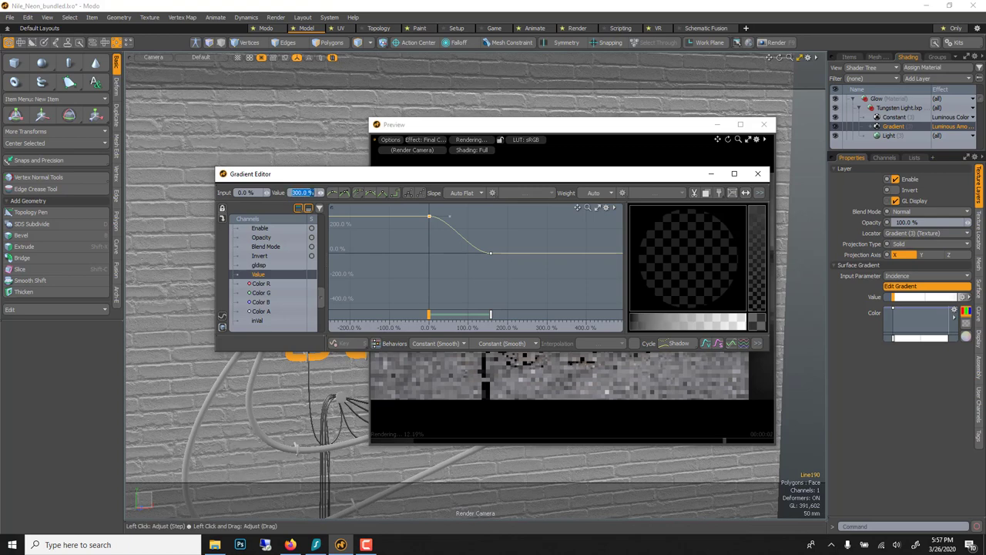
type("180")
key("Return")
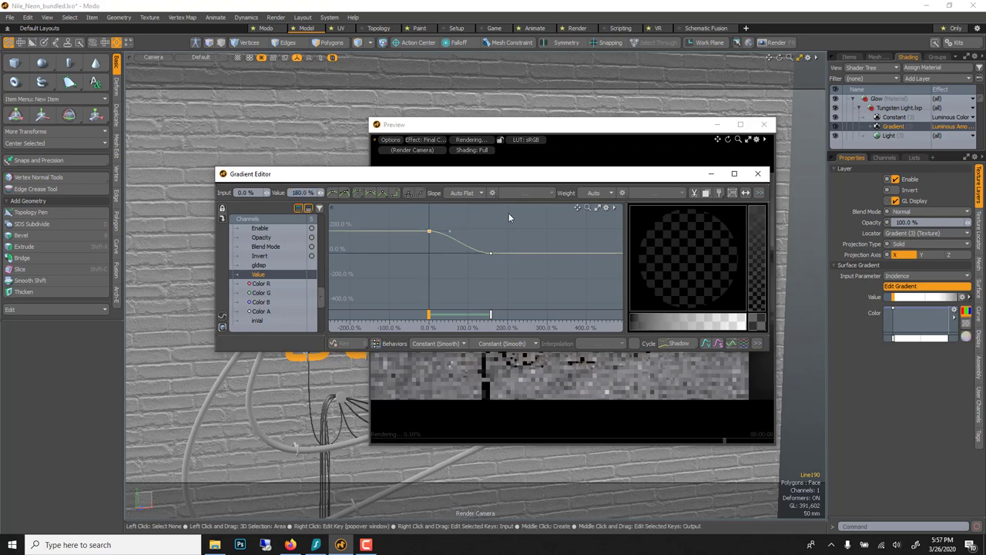
left_click(768, 176)
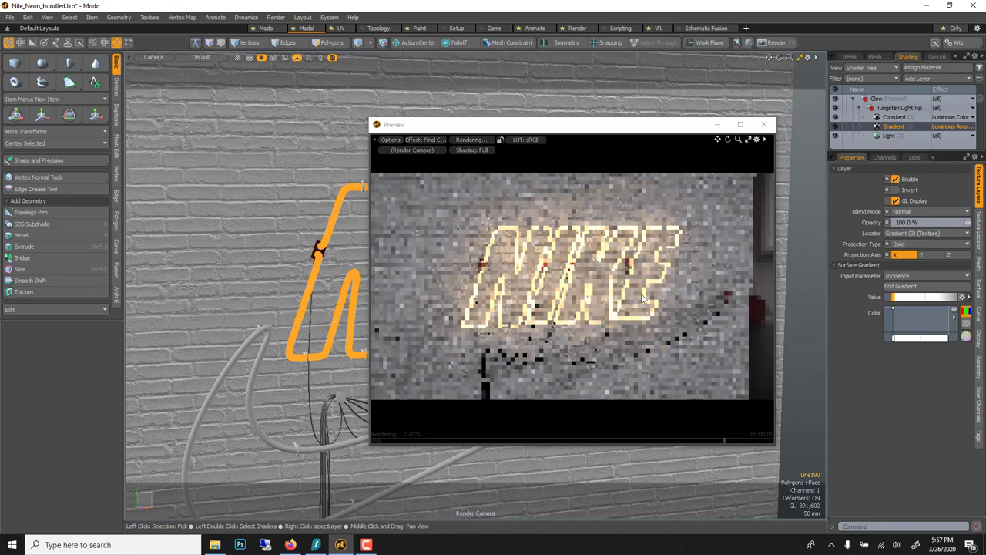
- Render the Nike neon scene at full quality
left_click(275, 20)
left_click(281, 32)
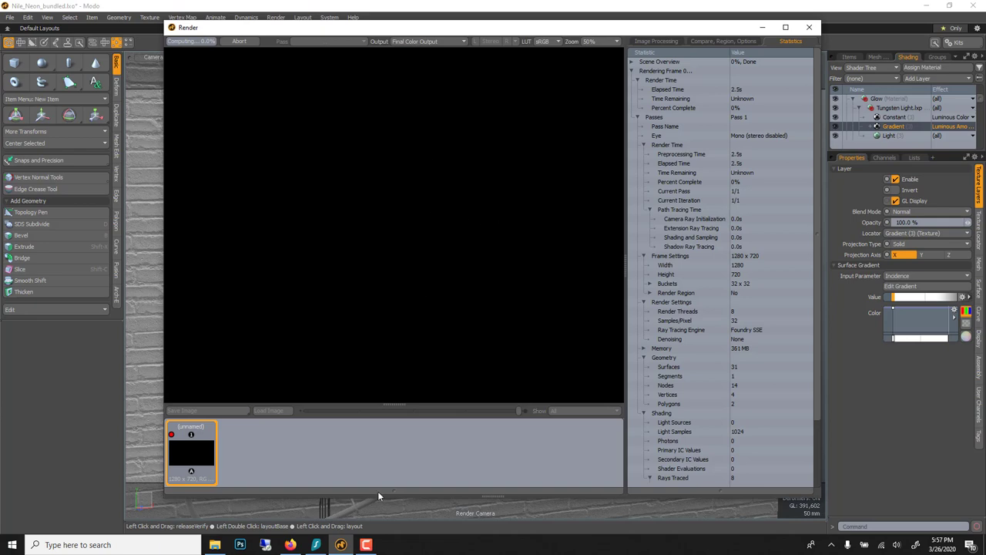
mouse_move(367, 544)
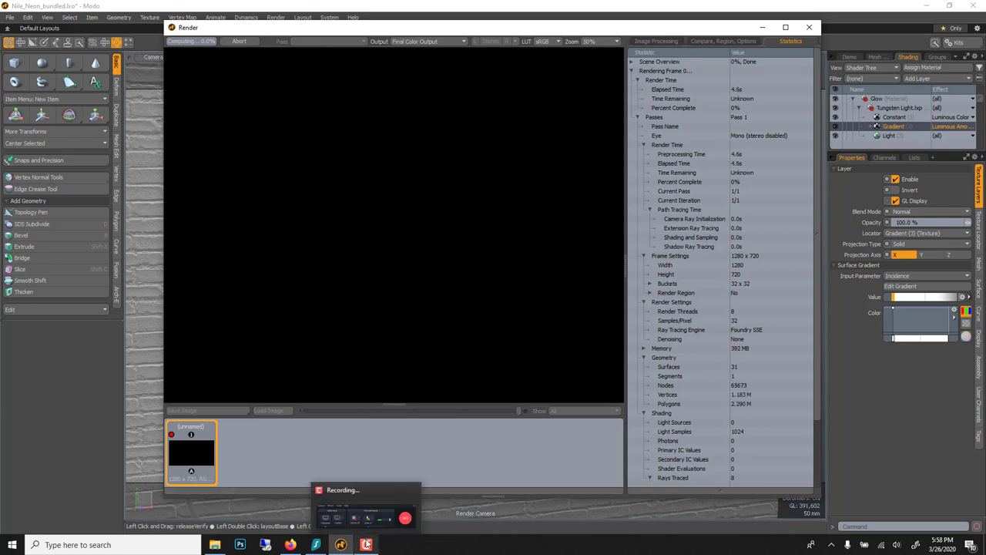
left_click(366, 544)
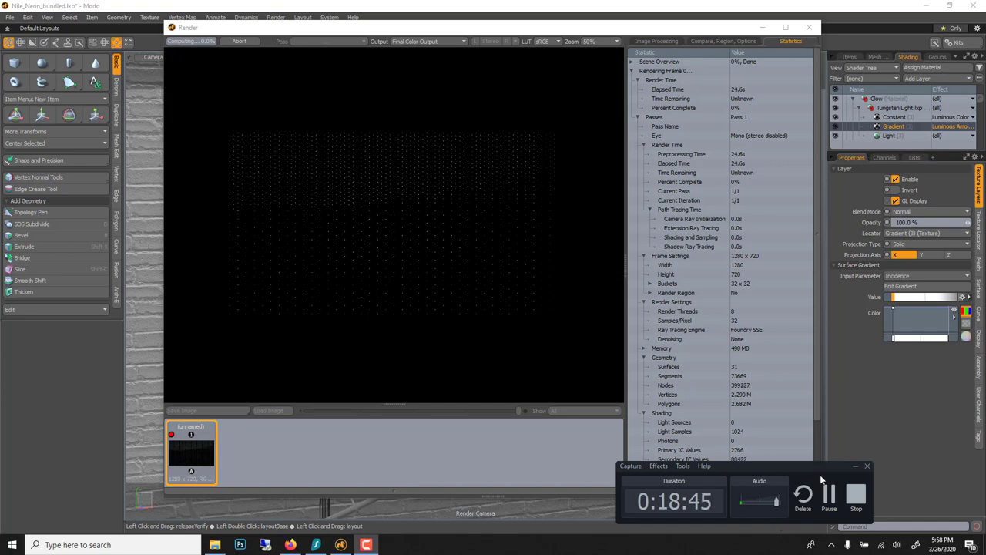
left_click(829, 495)
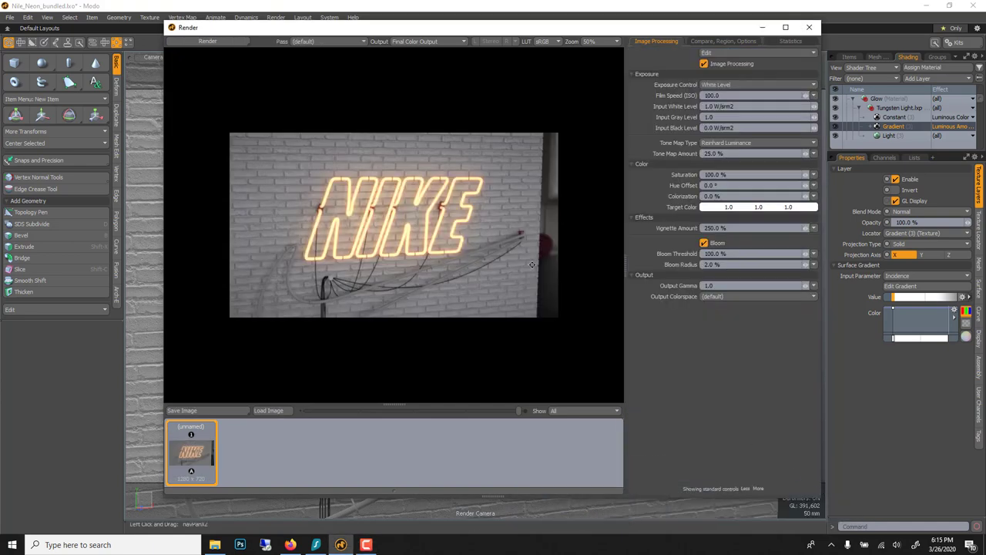
- Turn off bloom on the finished render and view it at 100% zoom in a widened render window
left_click(714, 243)
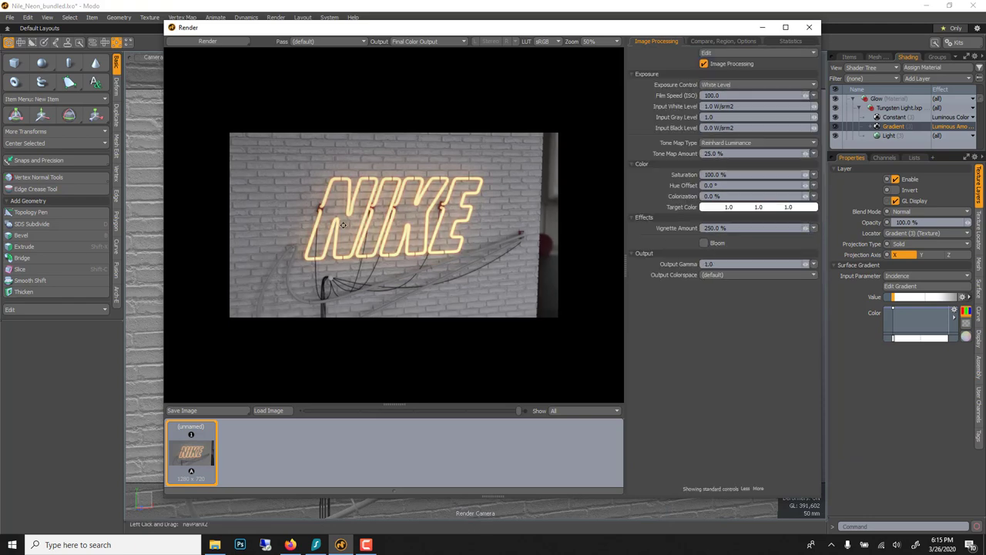
left_click(600, 40)
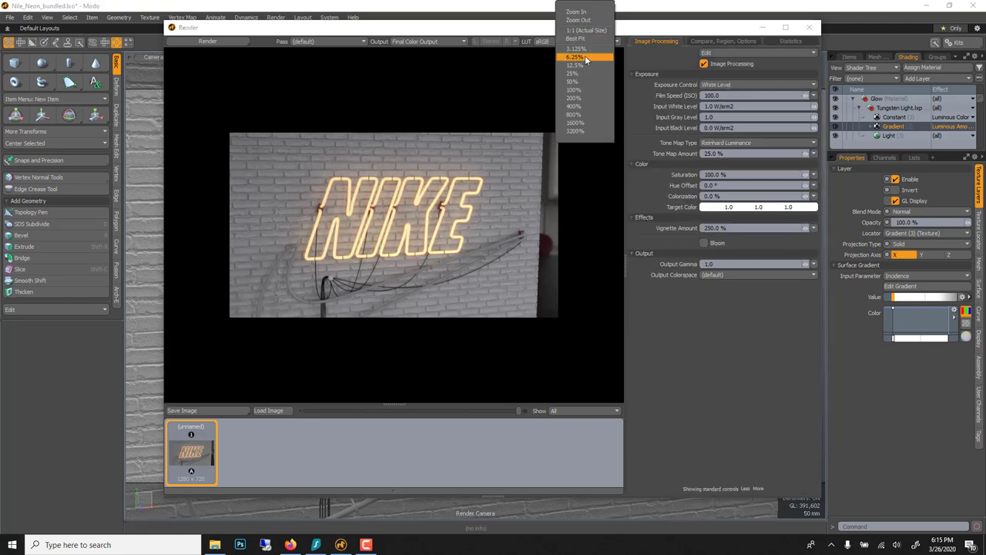
left_click(588, 92)
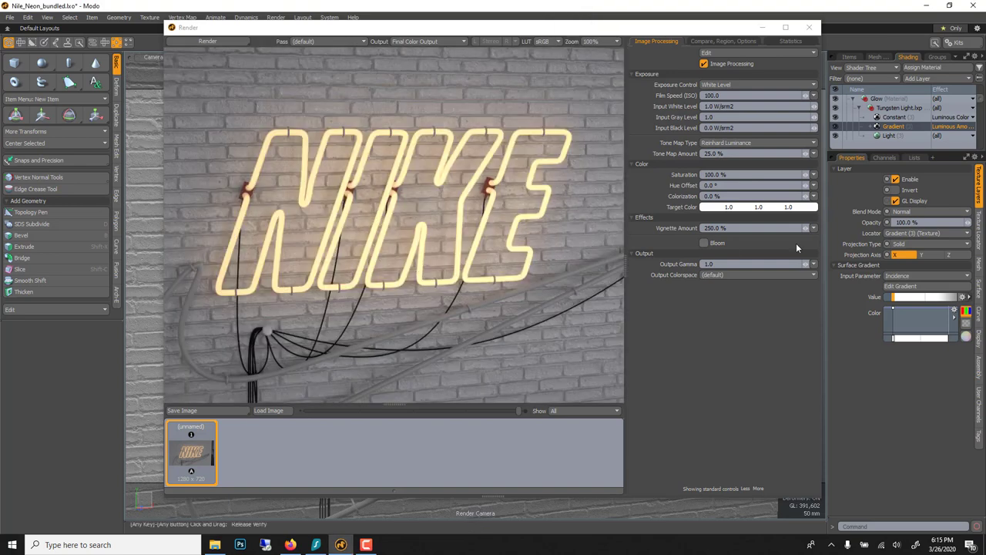
left_click(723, 227)
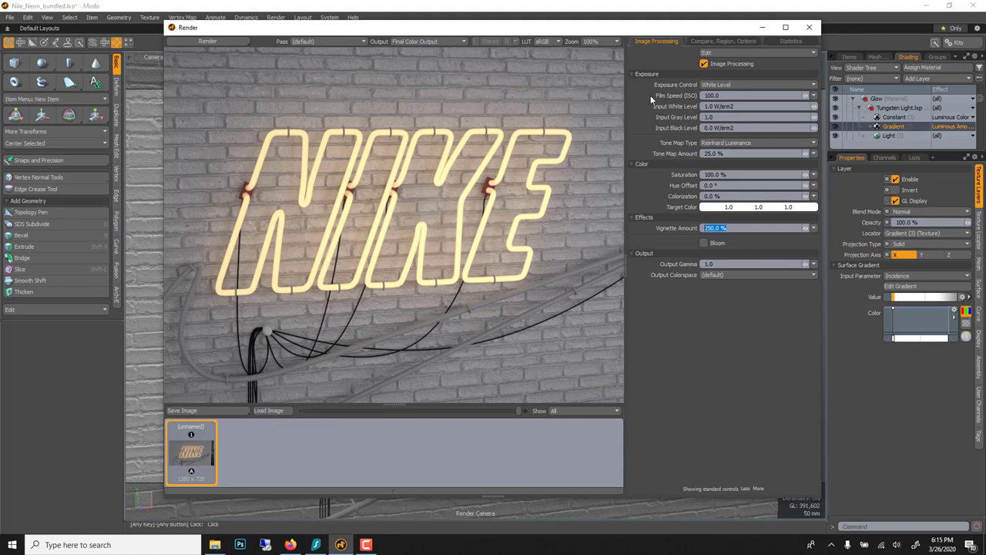
left_click_drag(597, 30, 509, 25)
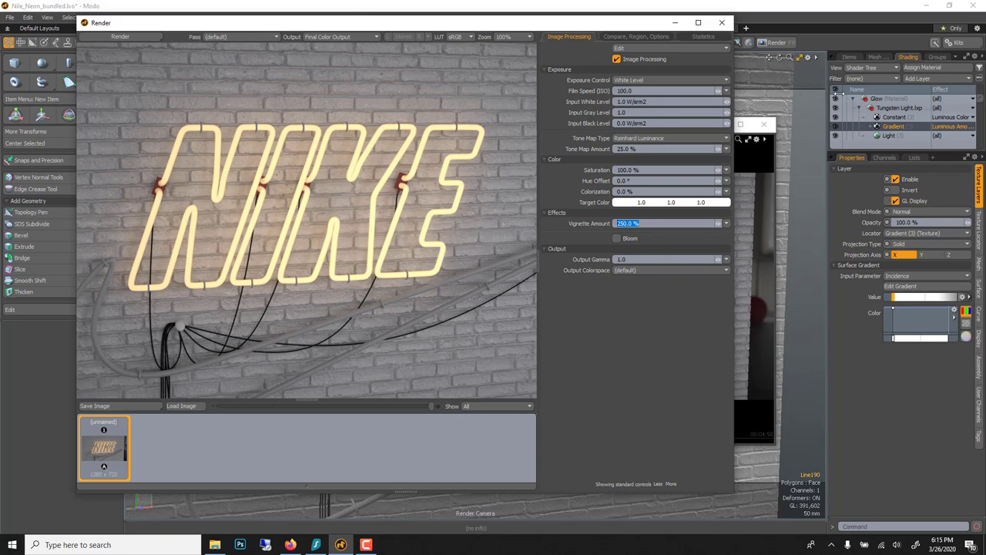
left_click_drag(871, 94, 983, 116)
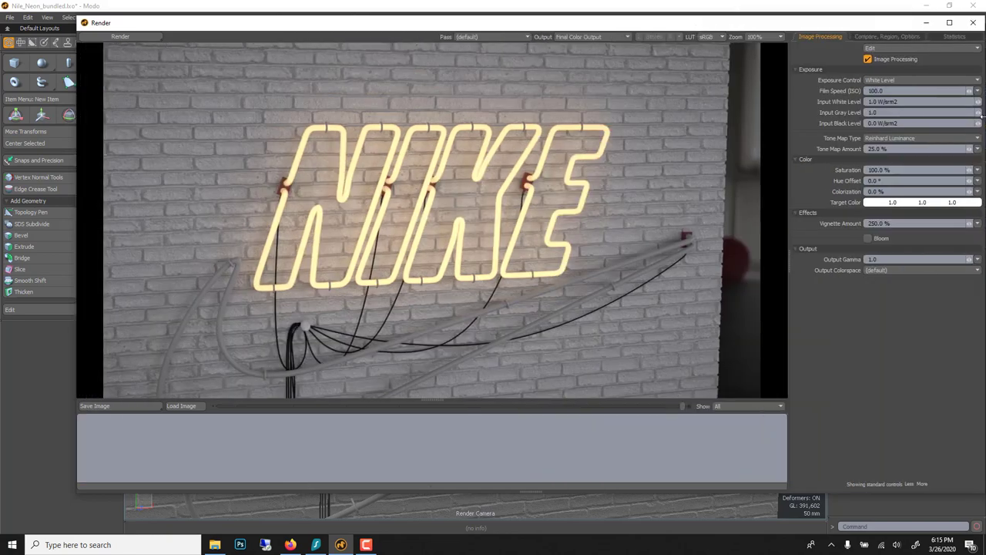
- Try a vignette amount of 0% on the render for comparison and restore it to 250%
left_click(879, 224)
type("0")
key("Return")
left_click(903, 224)
type("250")
key("Return")
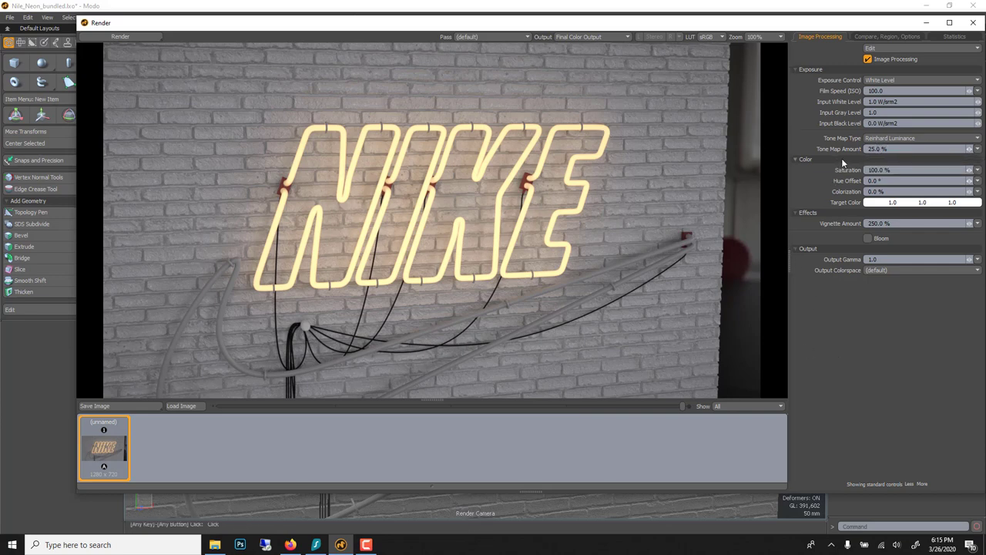
- Compare the render with and without bloom, leaving bloom enabled
left_click(876, 240)
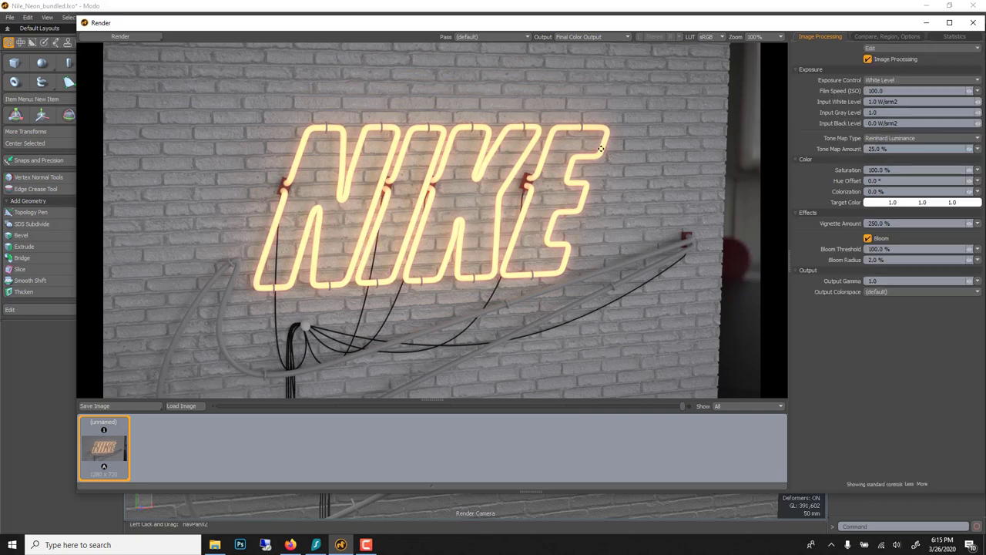
left_click(869, 238)
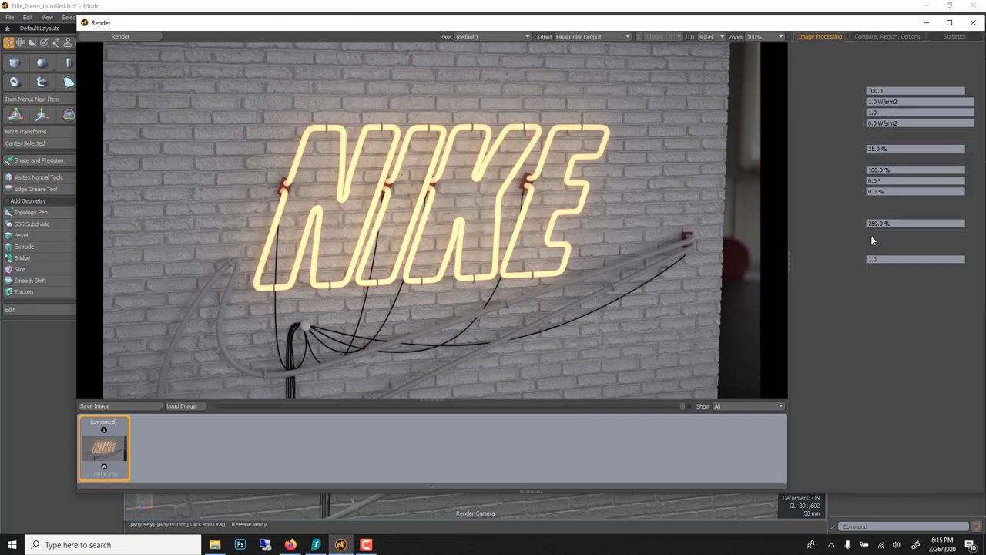
left_click(870, 238)
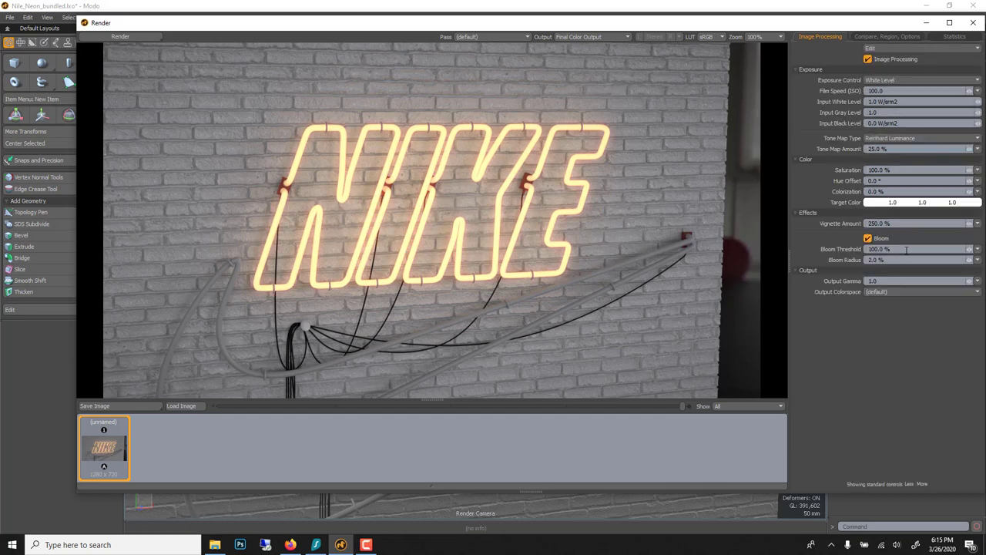
- Try a bloom threshold of 180% and compare the neon glow with bloom off and on
left_click(875, 249)
type("180")
key("Return")
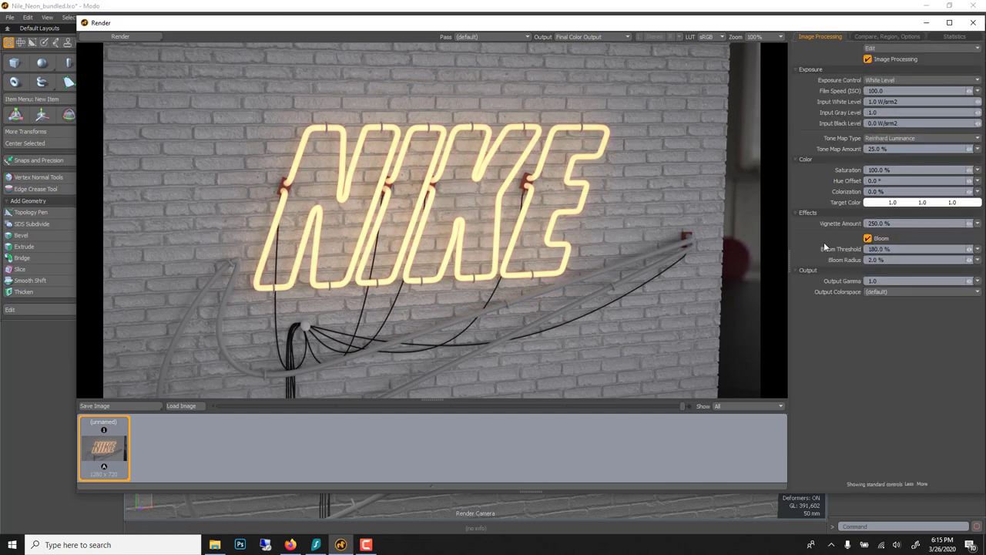
left_click(870, 238)
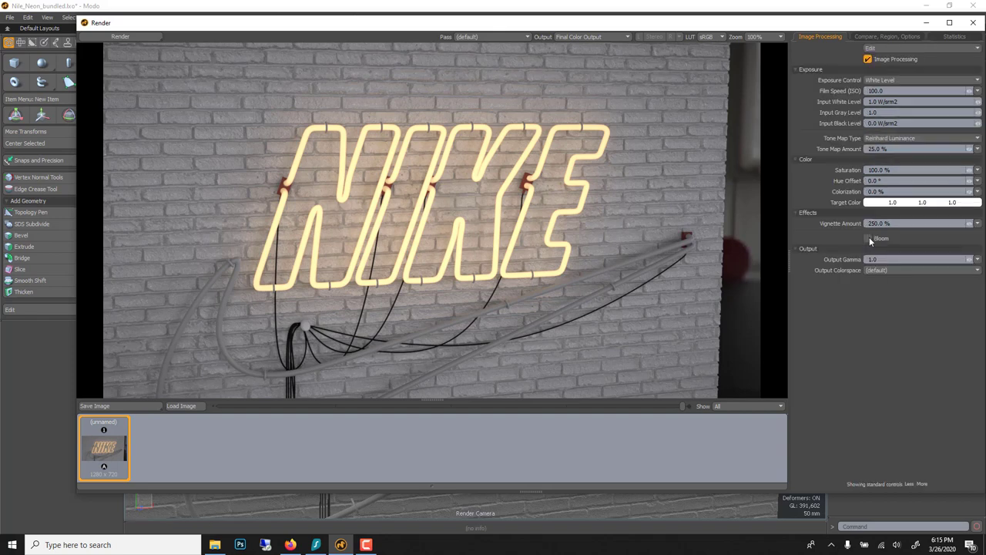
left_click(869, 239)
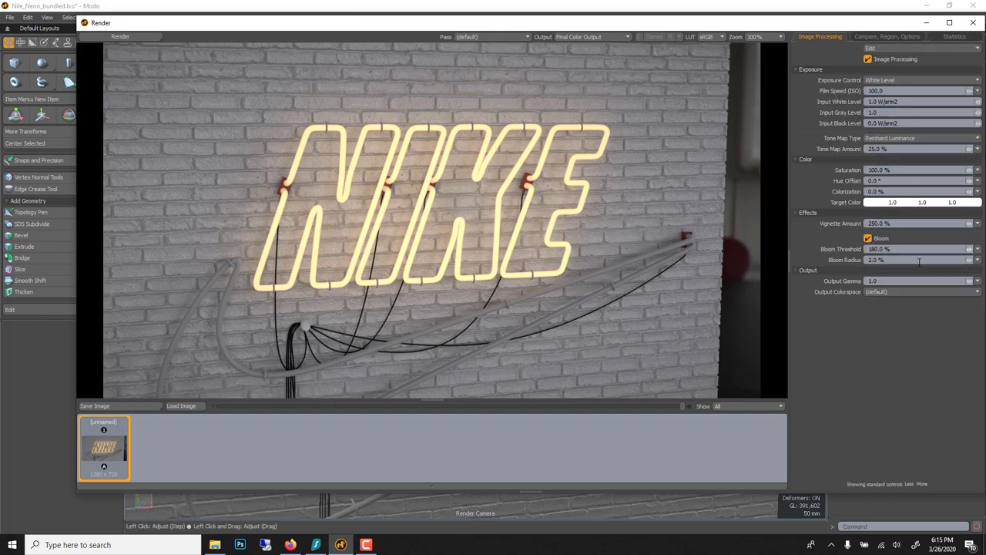
- Set the render's bloom threshold to 130%
left_click(908, 249)
type("1")
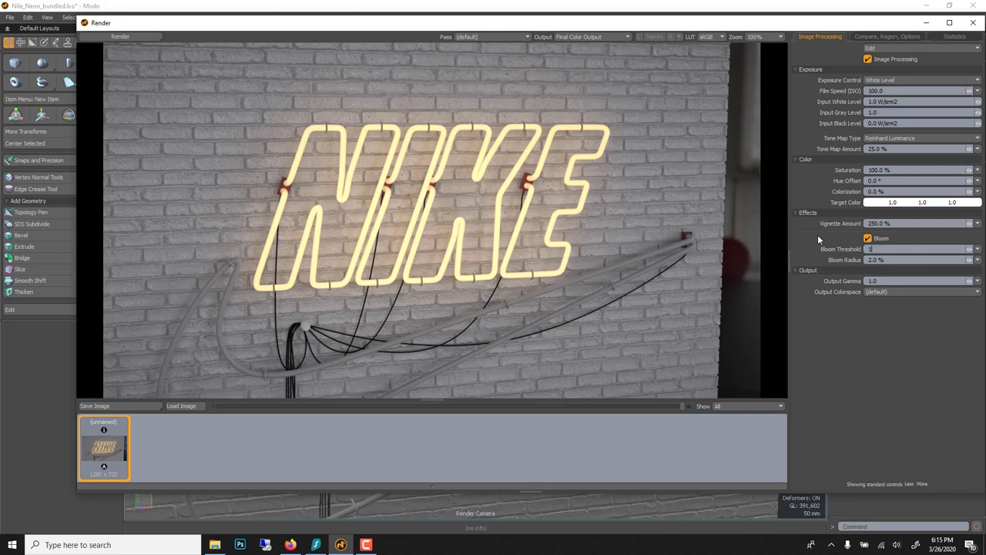
type("30")
key("Return")
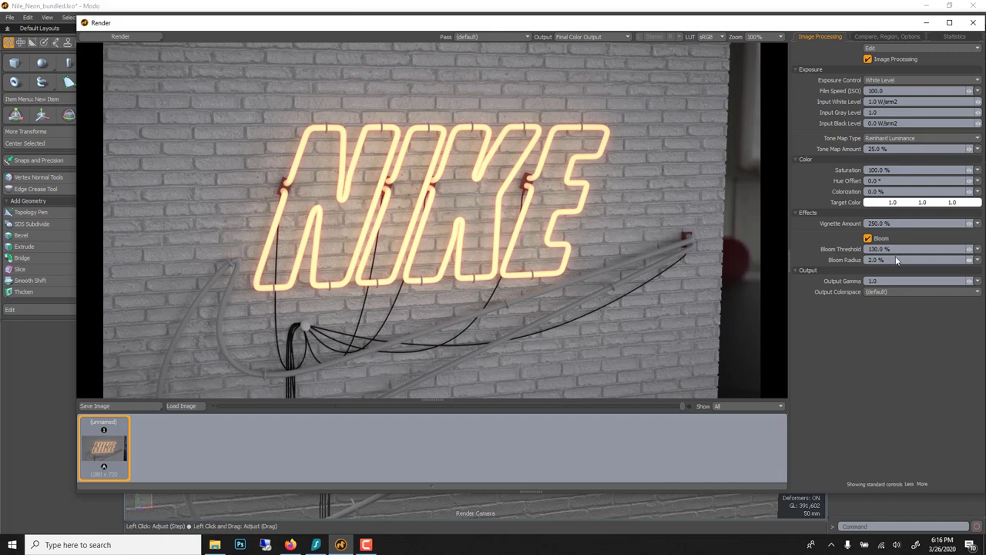
- Try a bloom radius of 3% and raise it to 4%
left_click_drag(890, 260, 857, 260)
type("3")
key("Return")
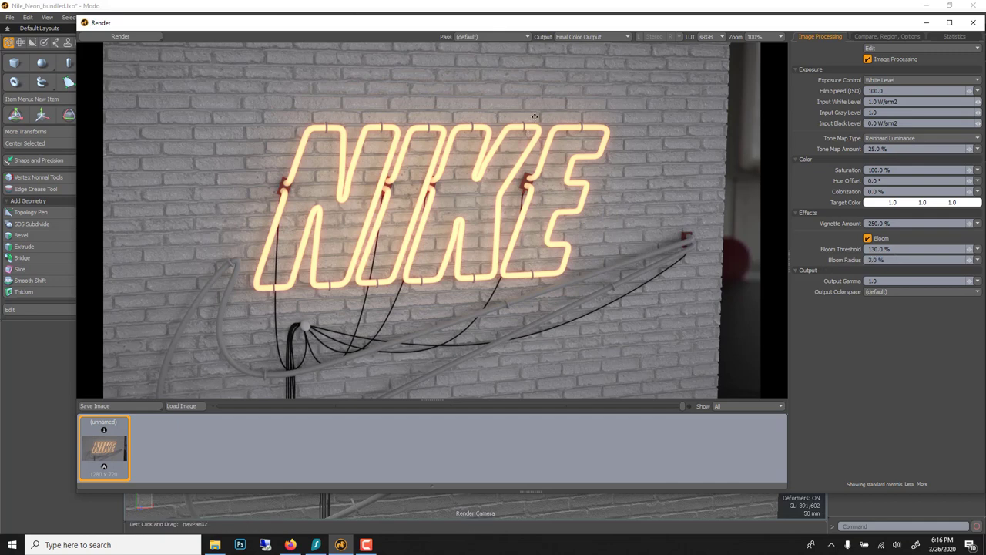
left_click_drag(892, 260, 812, 247)
type("4")
key("Return")
- Compare the neon tubes' glow with and without the adjusted bloom, leaving bloom turned off
left_click(876, 239)
left_click(875, 240)
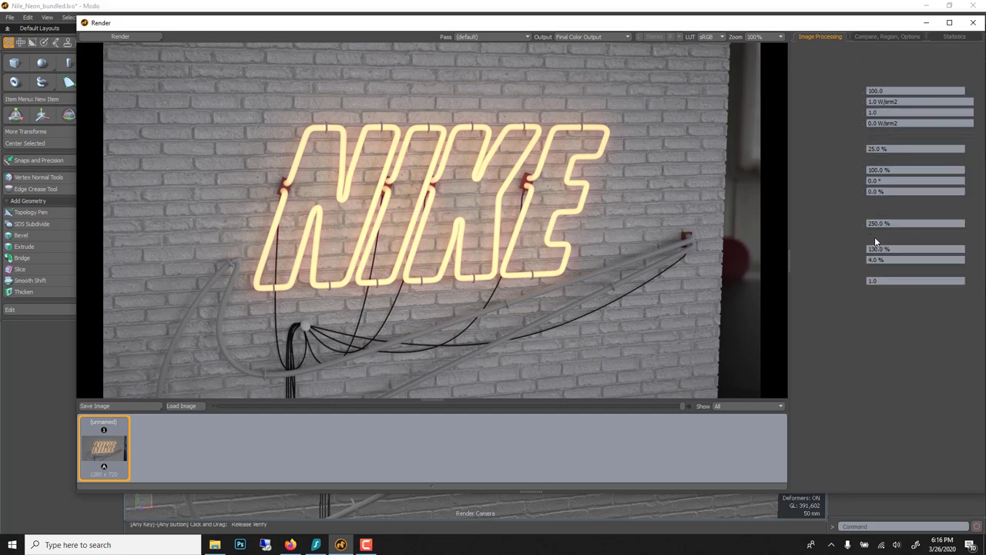
left_click(876, 240)
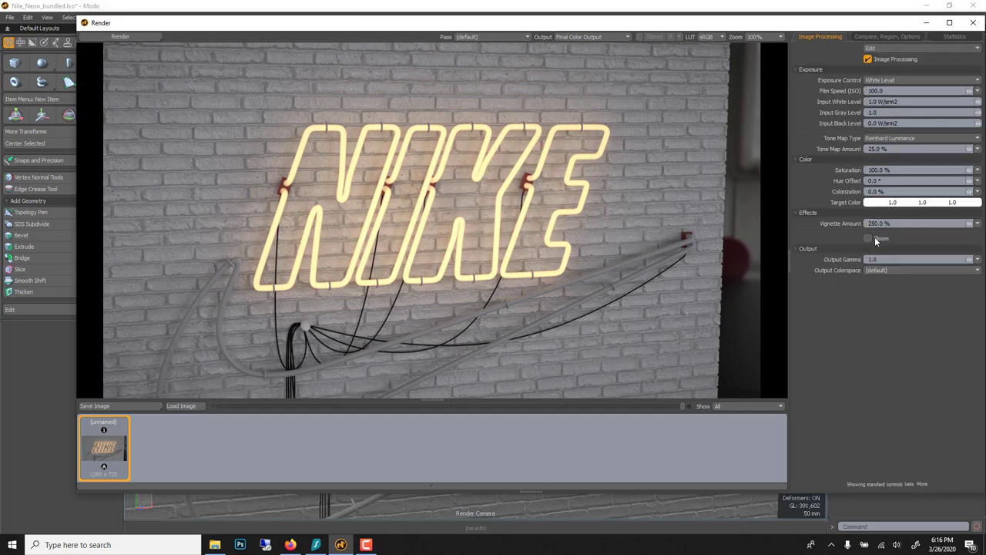
left_click(877, 240)
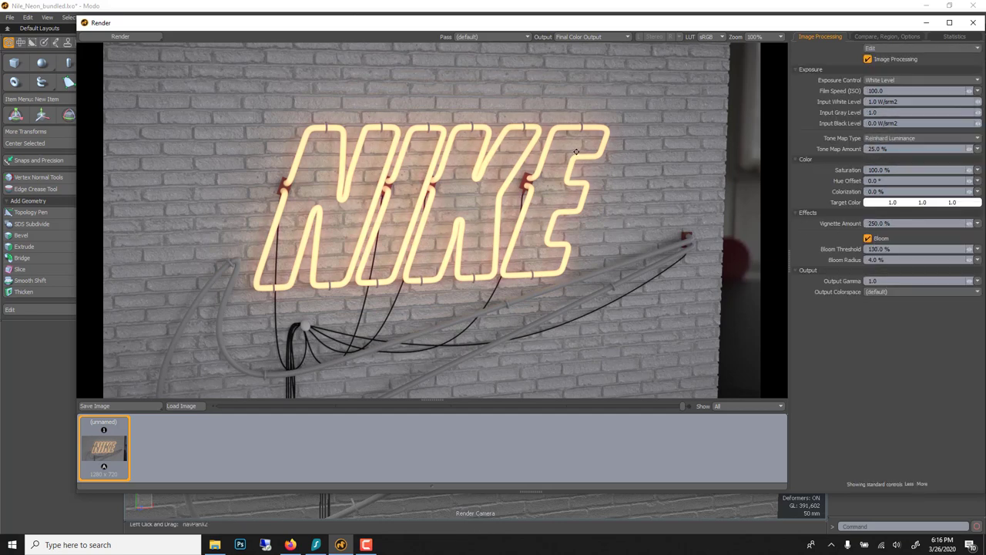
left_click(868, 239)
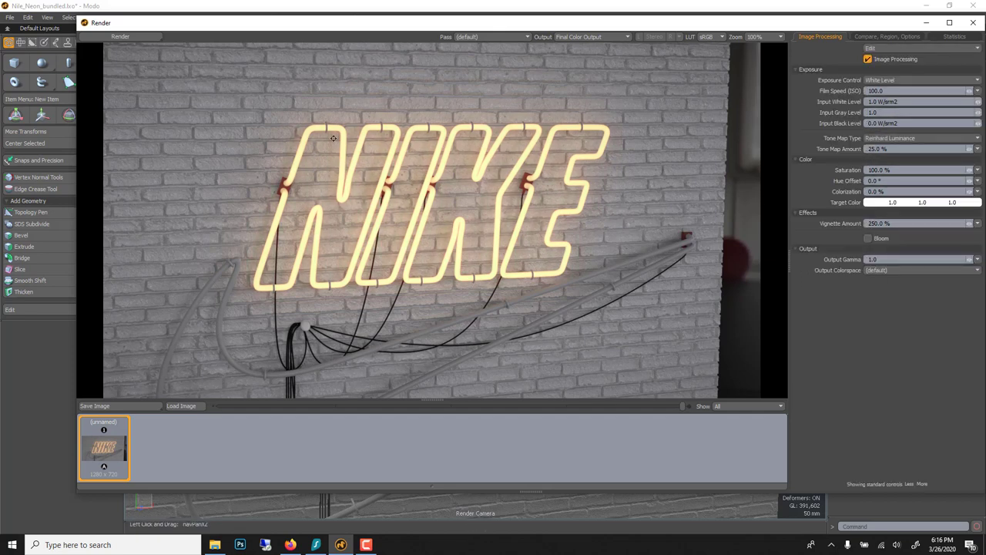